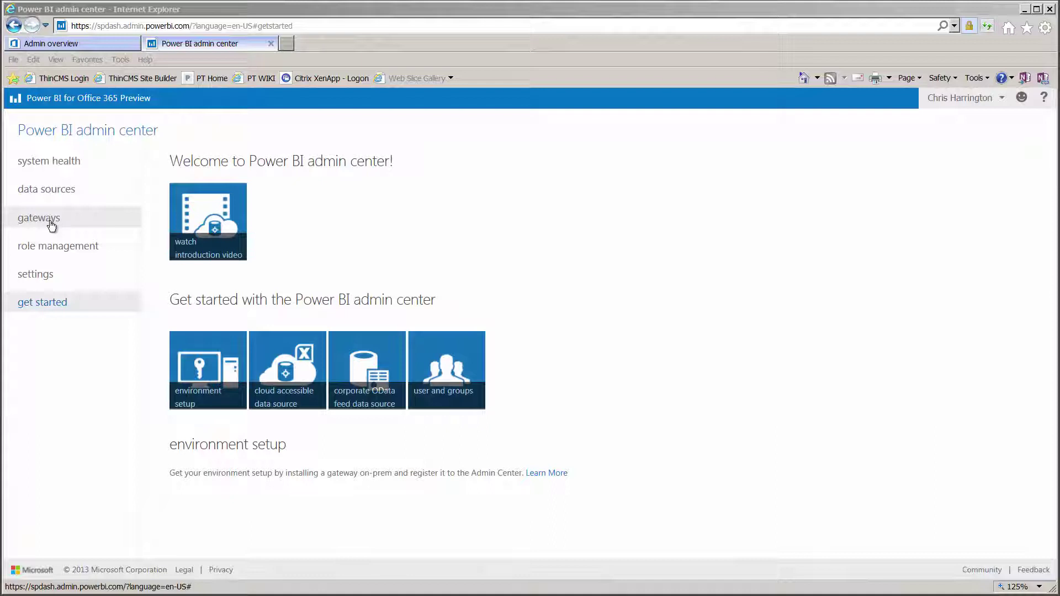
Step: Review the details of the RDSTest gateway and return to the gateway list
click(50, 221)
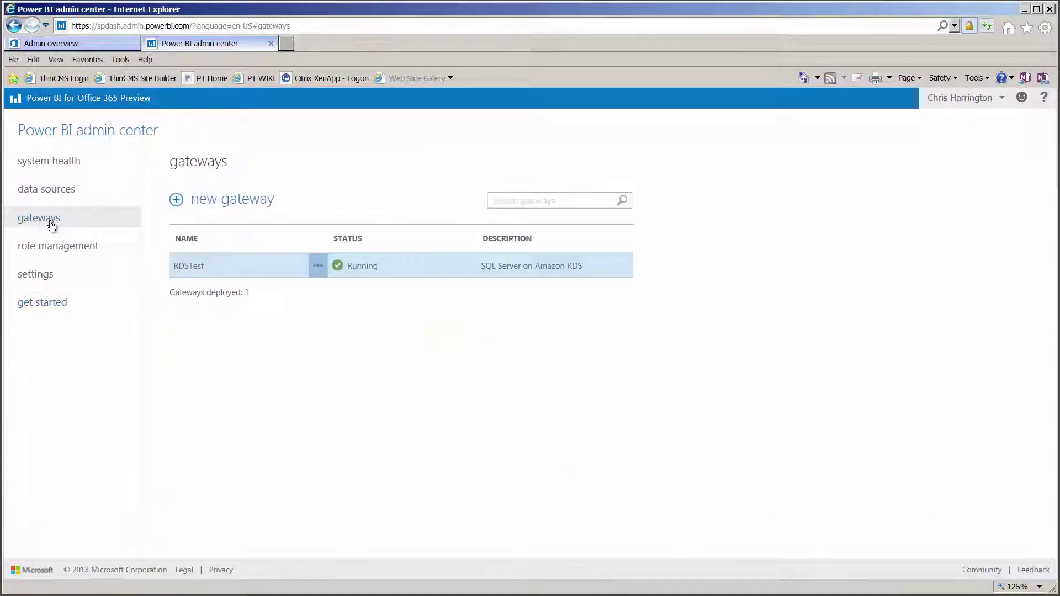
click(189, 267)
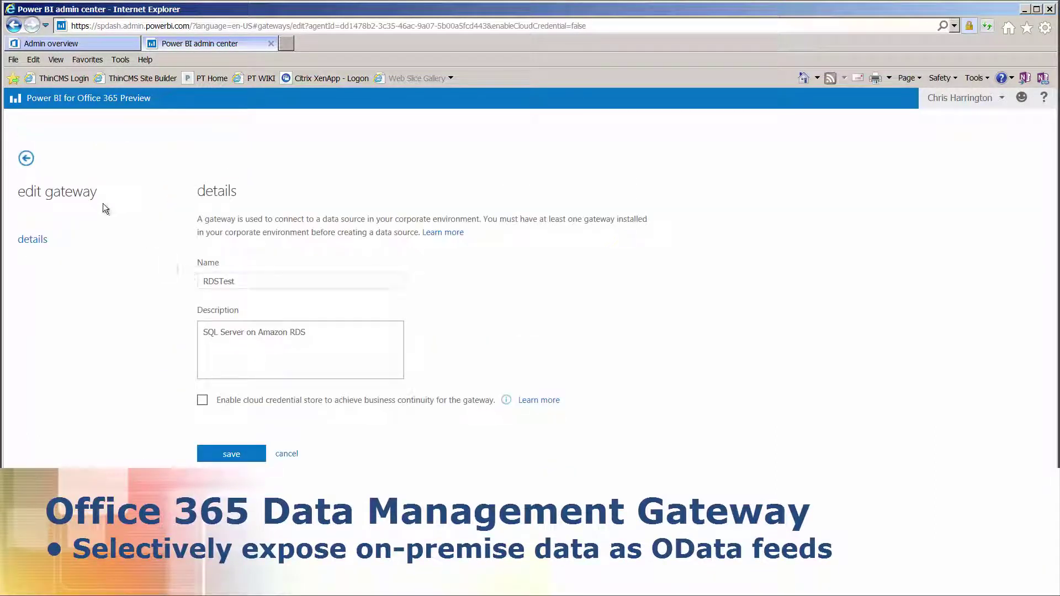
click(25, 159)
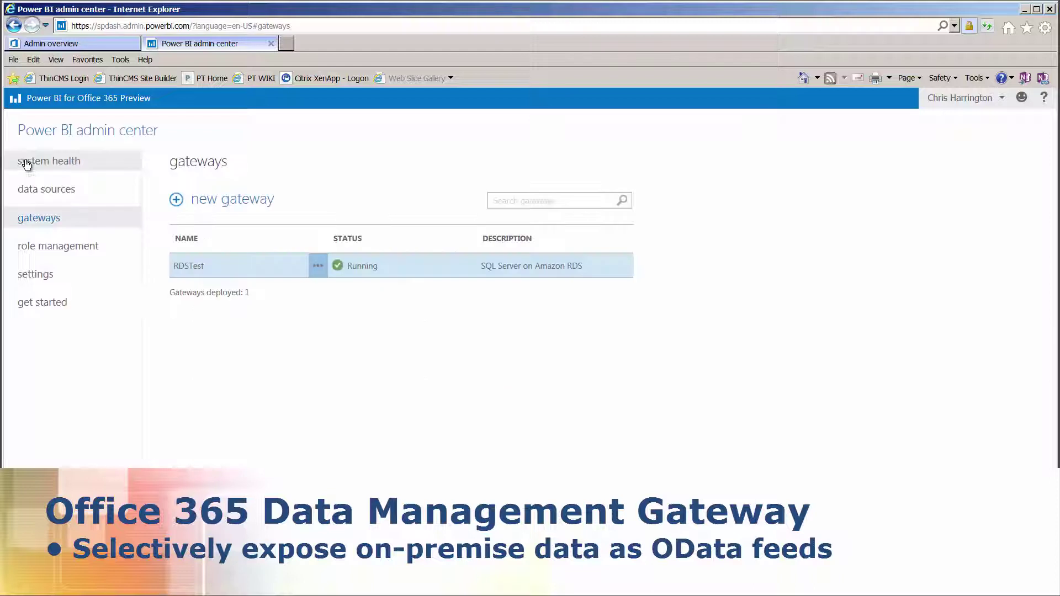
Step: Review the Liveball data source's usage settings and get its OData feed URL from the data source summary
click(46, 191)
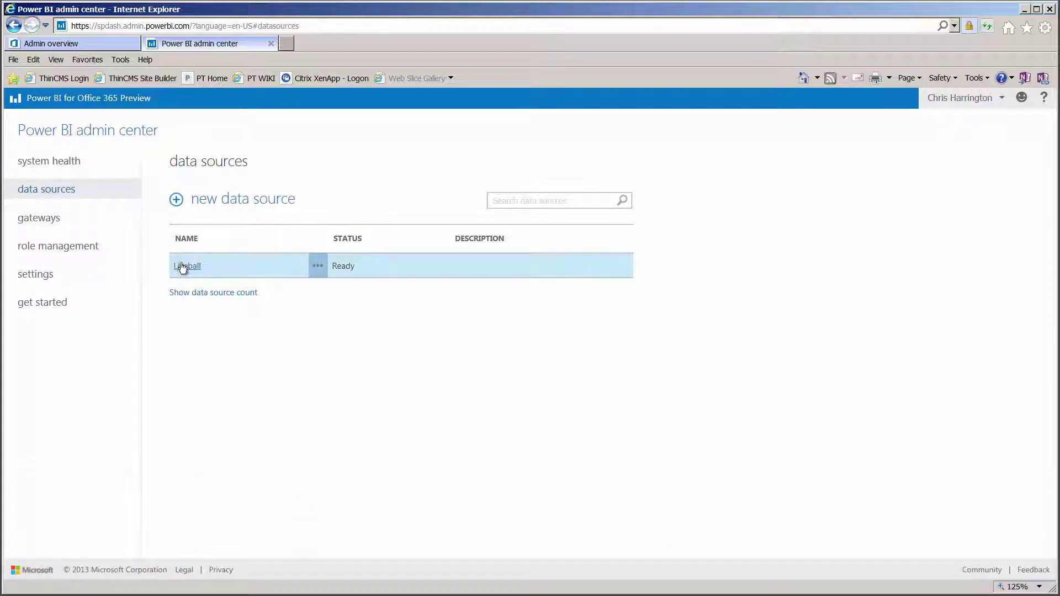
click(187, 267)
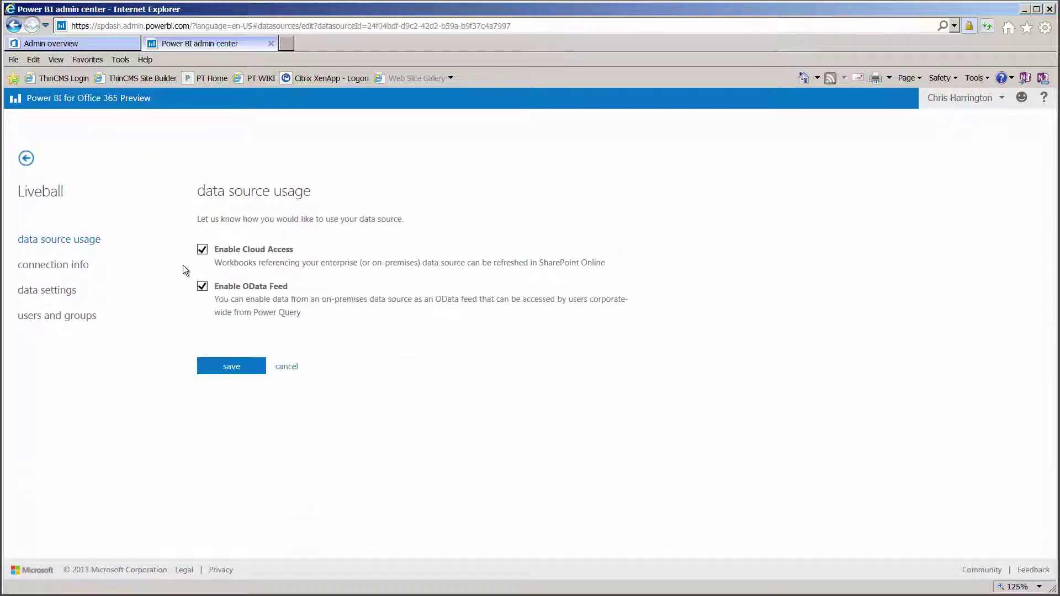
click(26, 159)
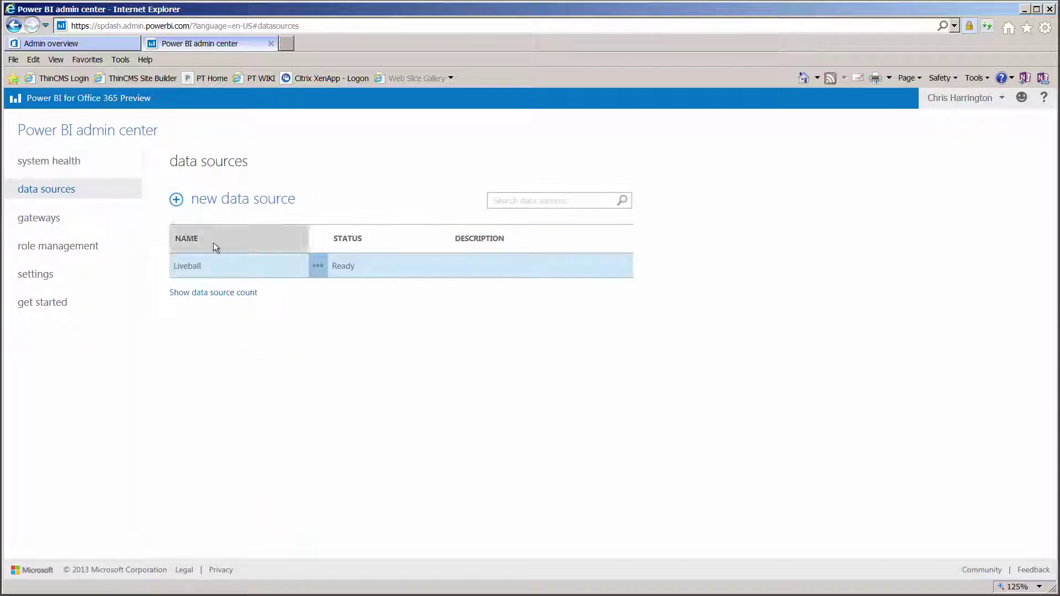
click(318, 267)
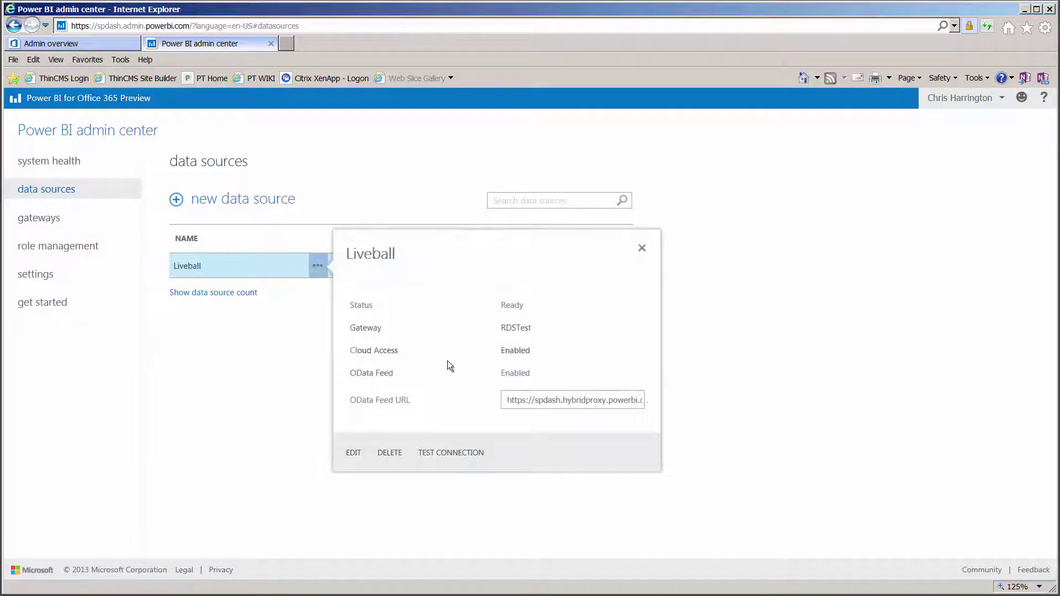
click(525, 397)
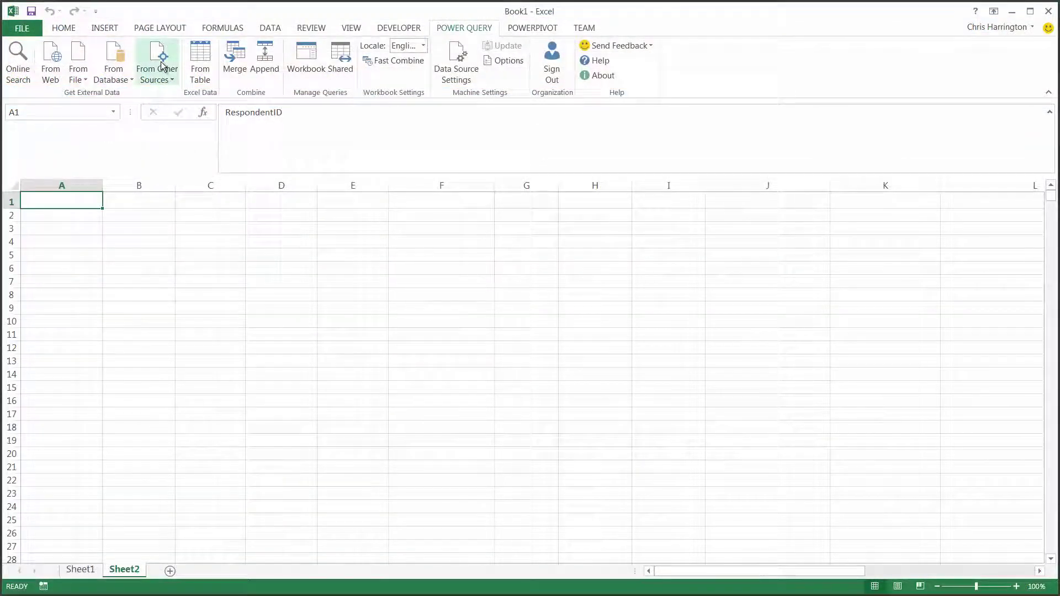
click(162, 66)
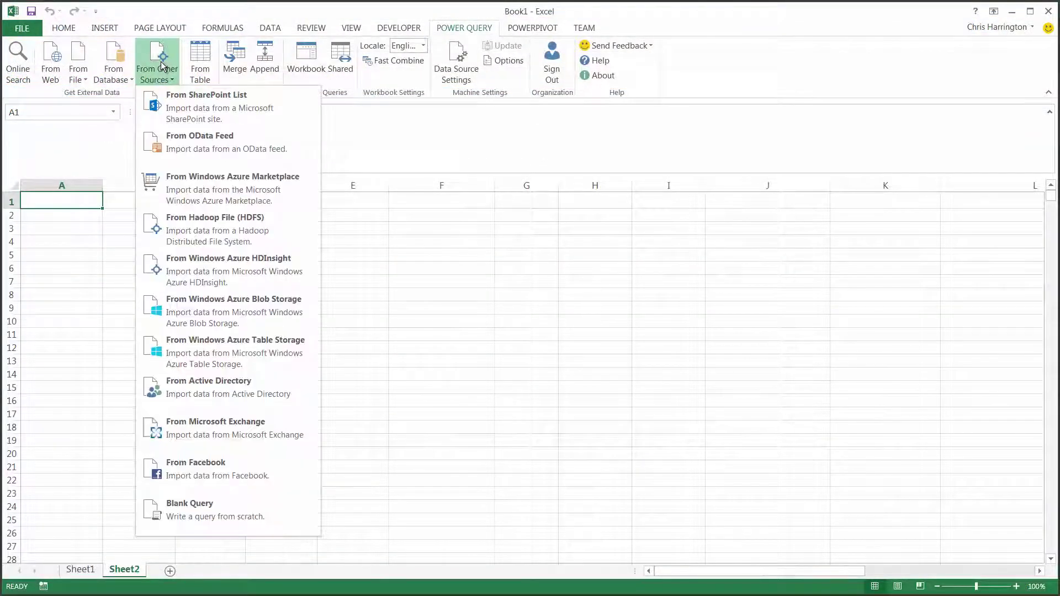
click(204, 146)
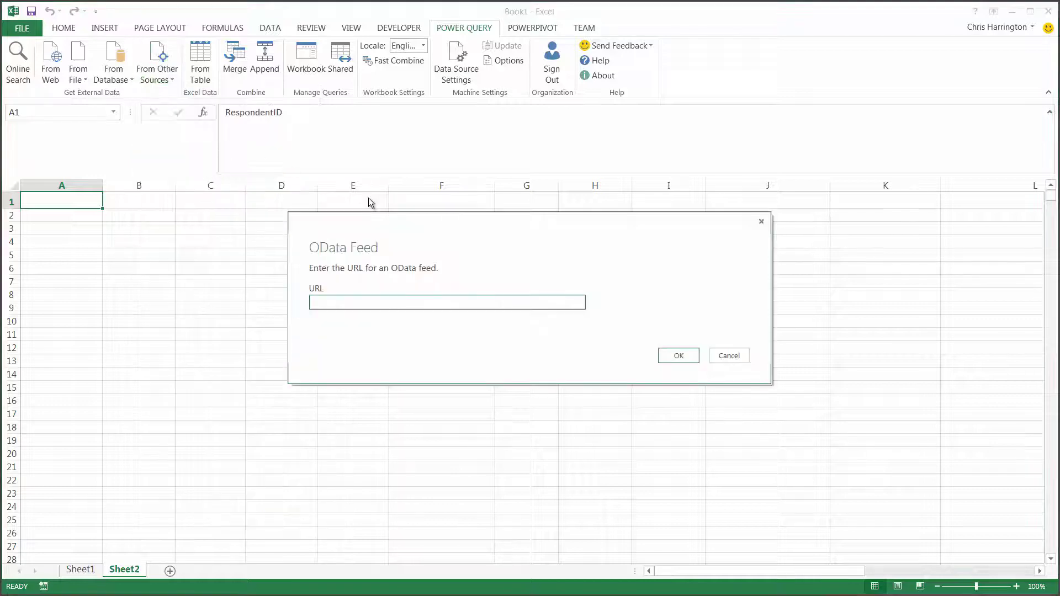
text(https://spdash.hybridproxy.powerbi.com/ODataService/v1.0/Liveball)
key(Return)
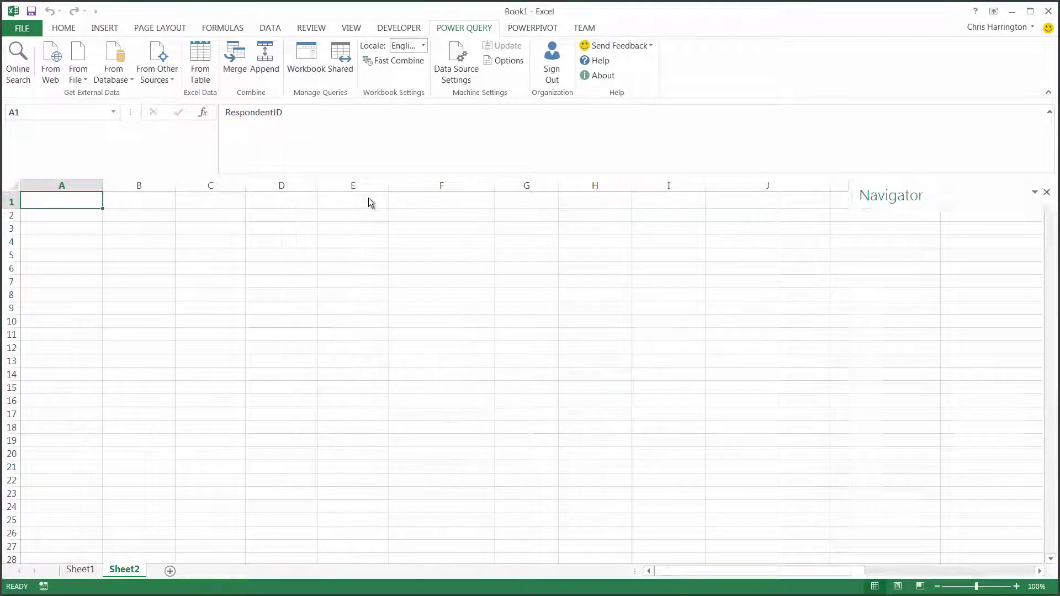
click(895, 253)
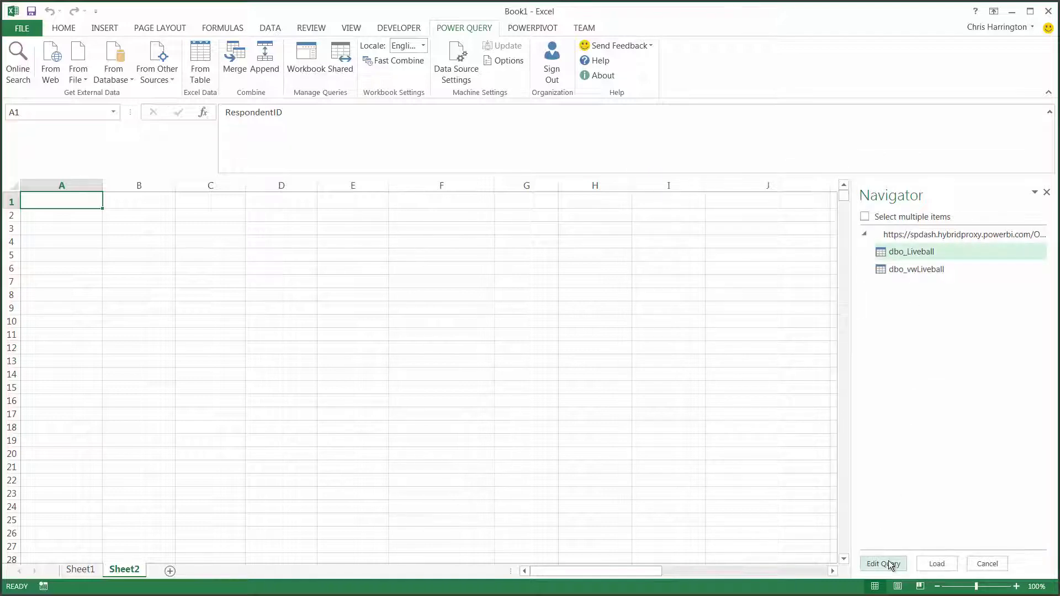
click(884, 563)
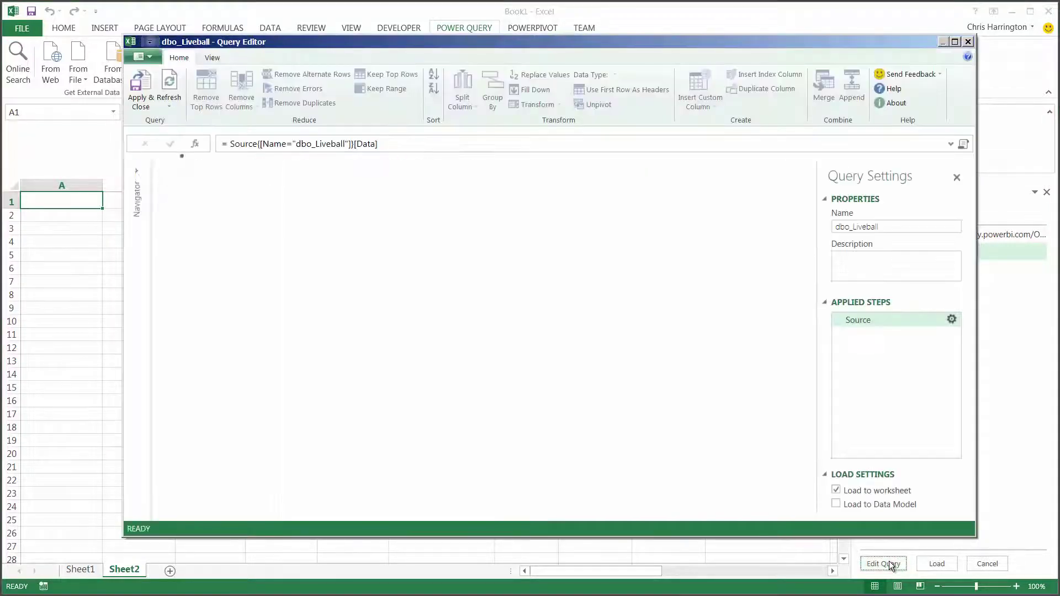
Step: Keep only ImportDate and the columns from NumUserResponses through Revenue in the dbo_Liveball query, removing all other columns
click(313, 168)
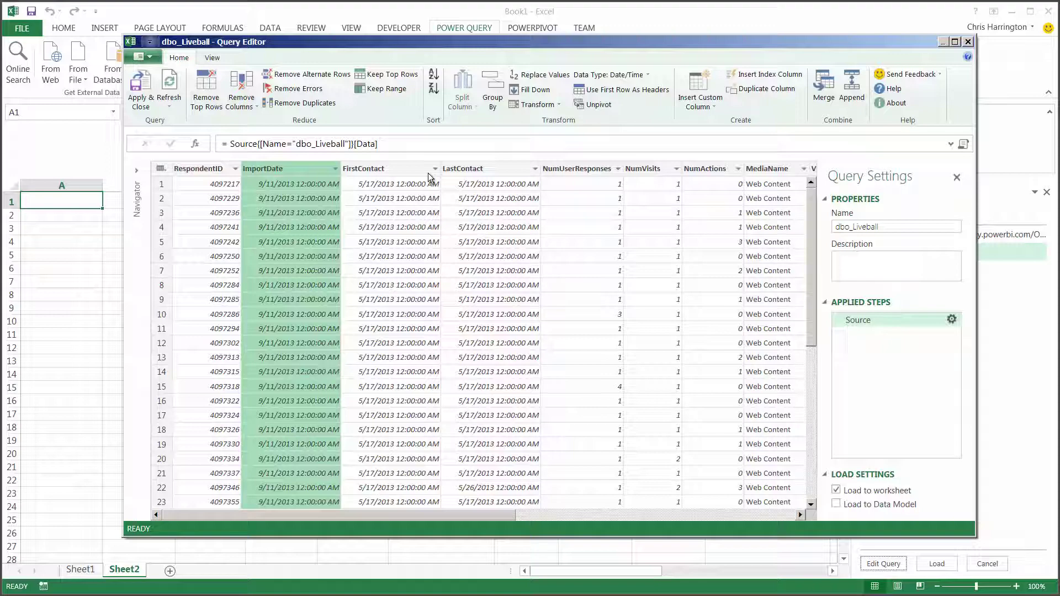
ctrl+click(568, 171)
ctrl+click(642, 170)
ctrl+click(703, 171)
ctrl+click(766, 170)
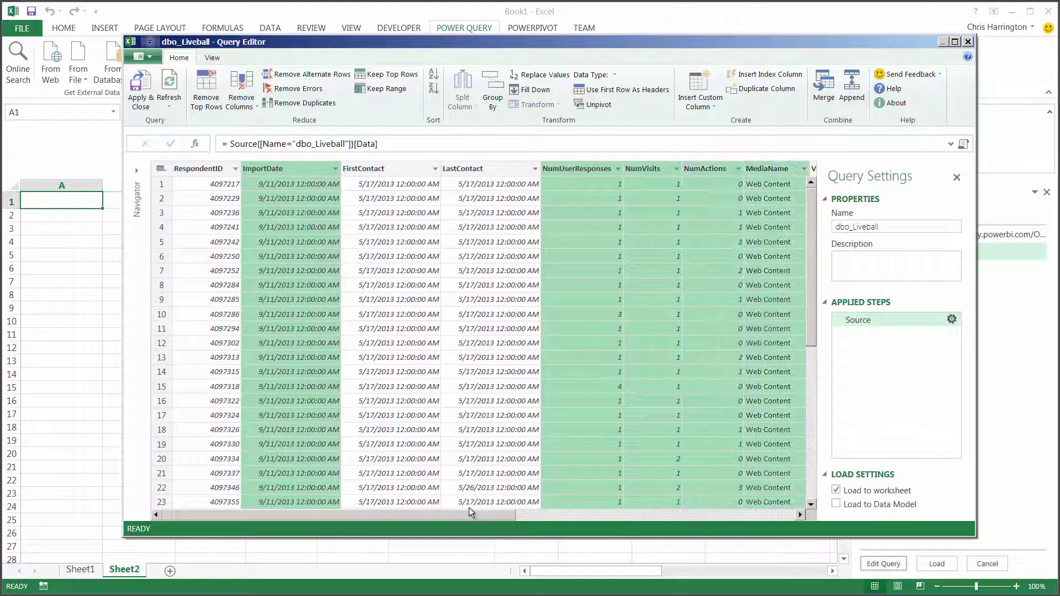
drag(470, 512, 752, 513)
ctrl+click(335, 170)
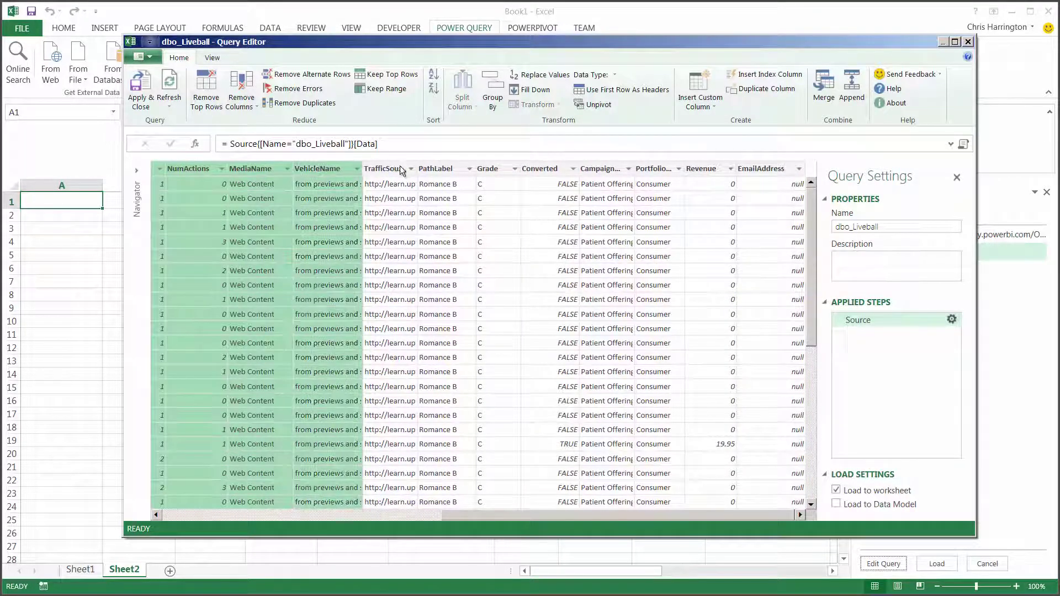
ctrl+click(402, 170)
ctrl+click(438, 170)
ctrl+click(489, 170)
ctrl+click(539, 170)
ctrl+click(599, 170)
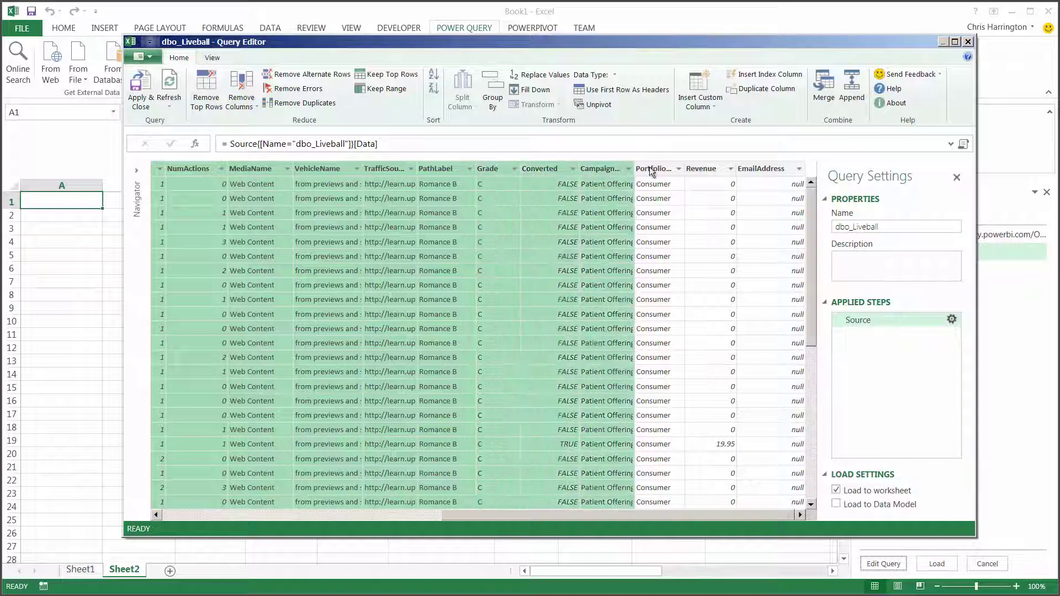
ctrl+click(651, 169)
ctrl+click(701, 169)
right_click(717, 171)
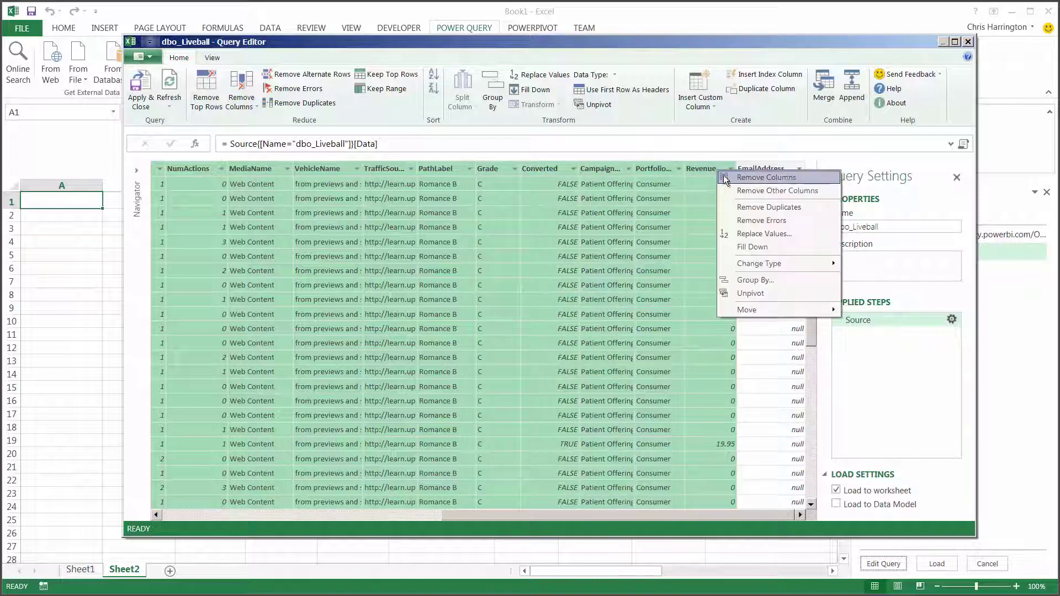
click(748, 189)
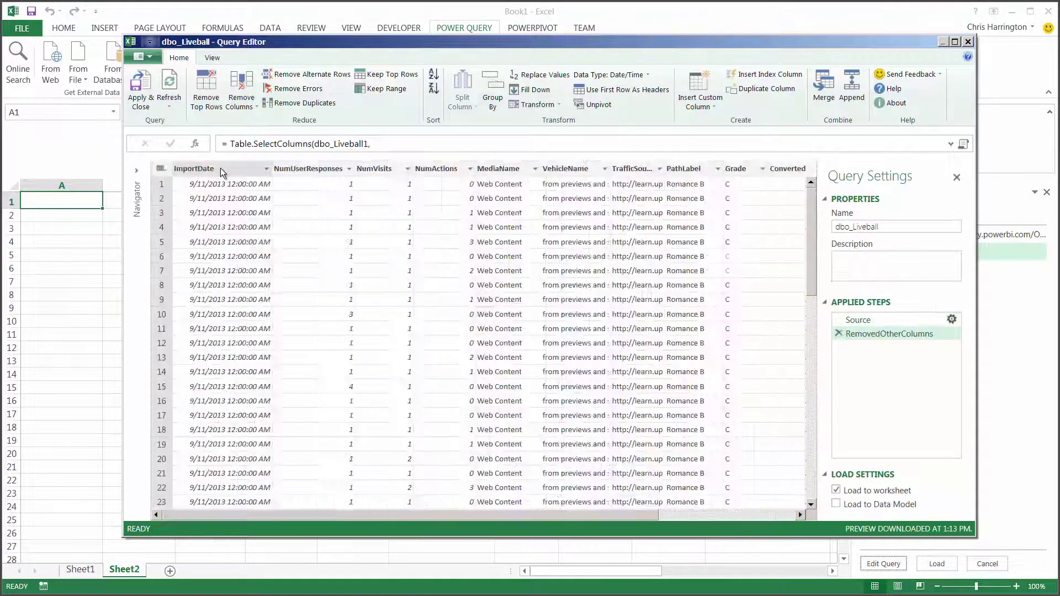
Step: Change the data type of the ImportDate column to Date
right_click(220, 168)
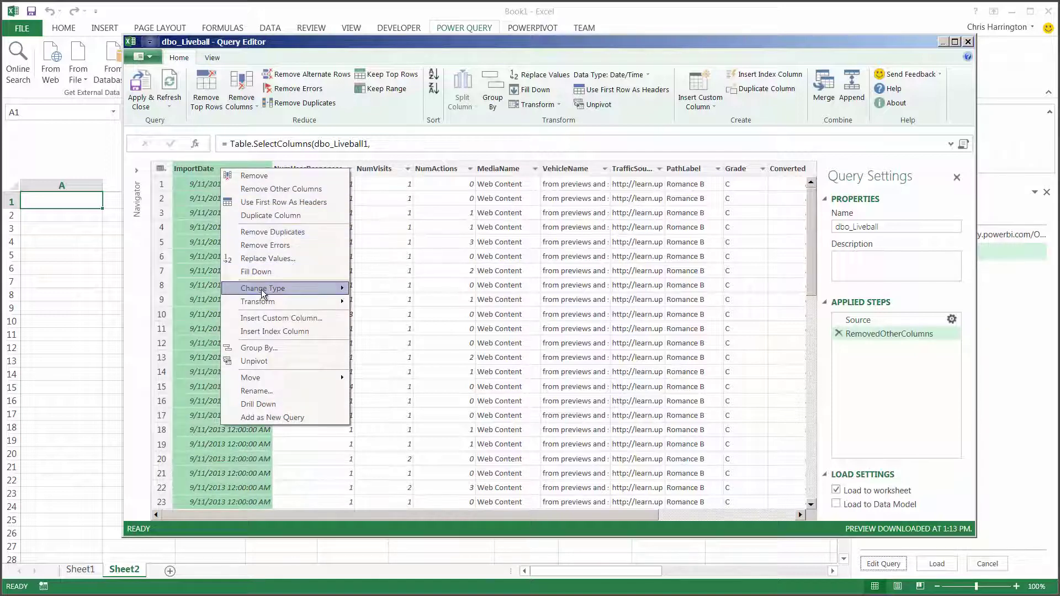
mouse_move(280, 290)
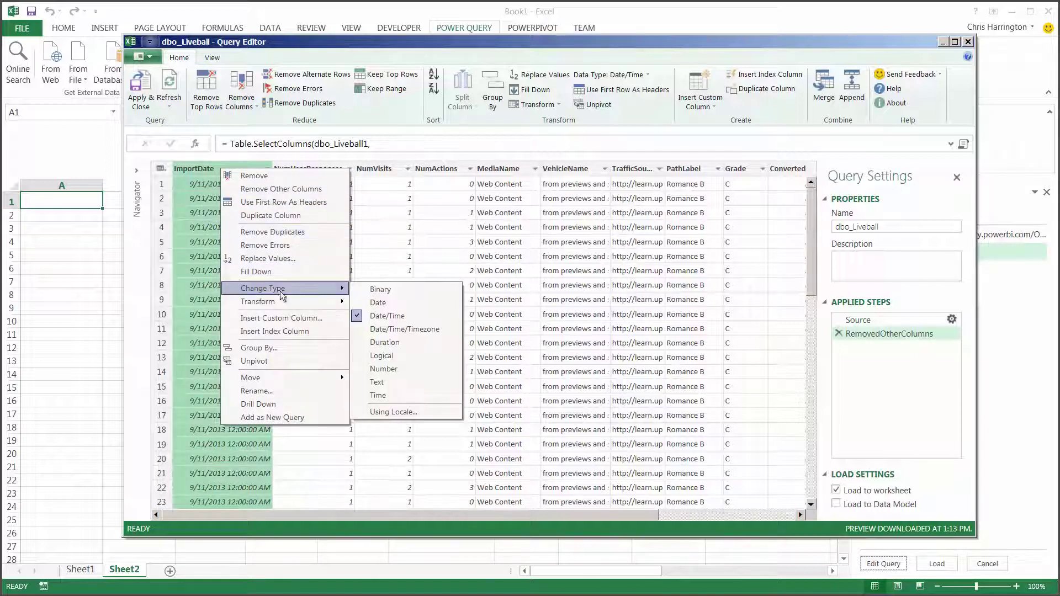
click(377, 303)
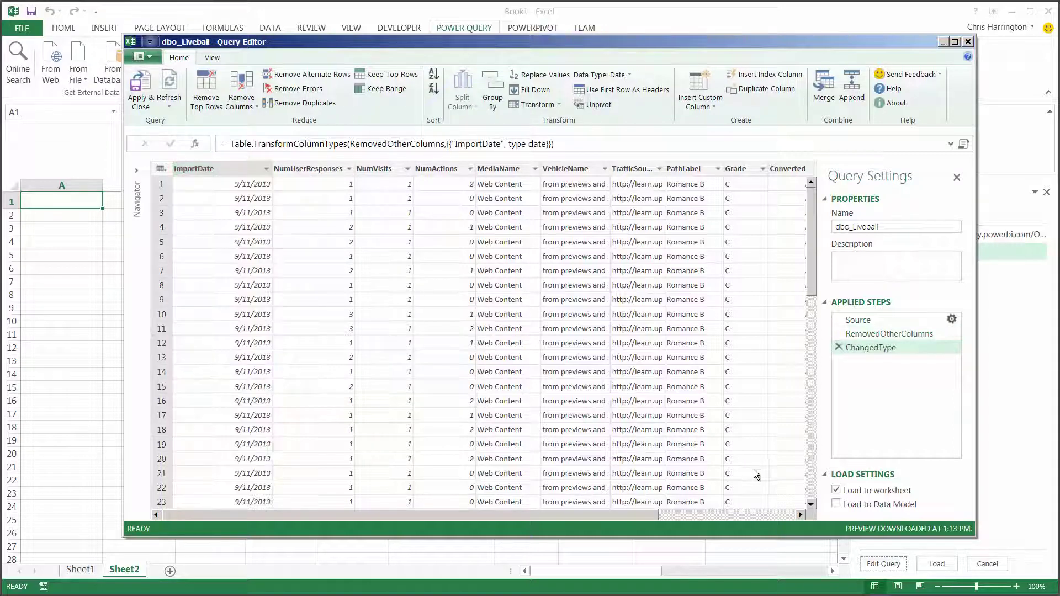
Step: Load the dbo_Liveball query to the Data Model instead of the worksheet, apply it, and close the PowerPivot window after viewing the table
click(836, 490)
click(837, 504)
click(141, 91)
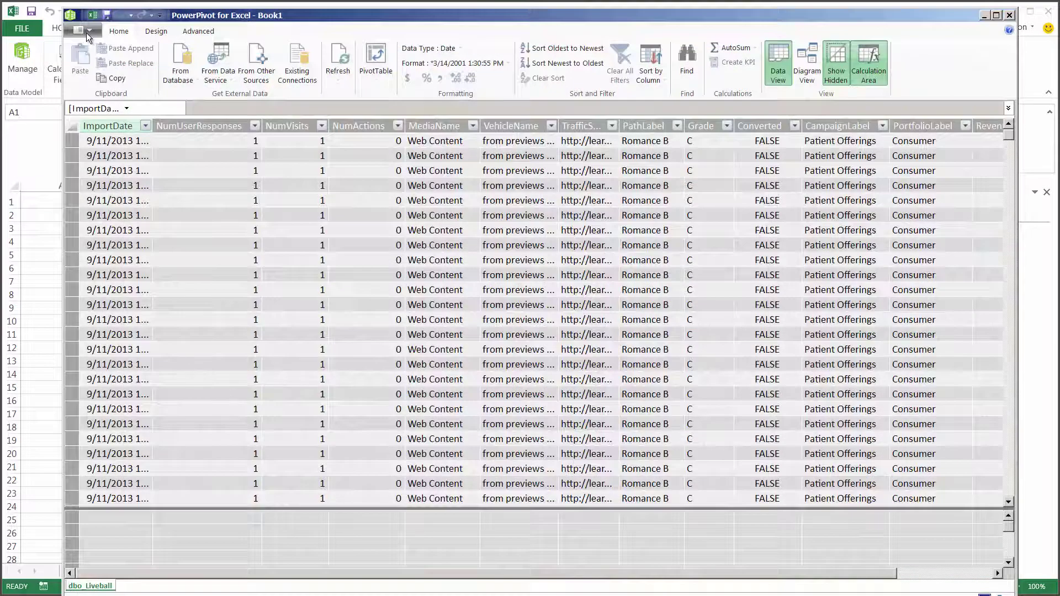
click(1010, 15)
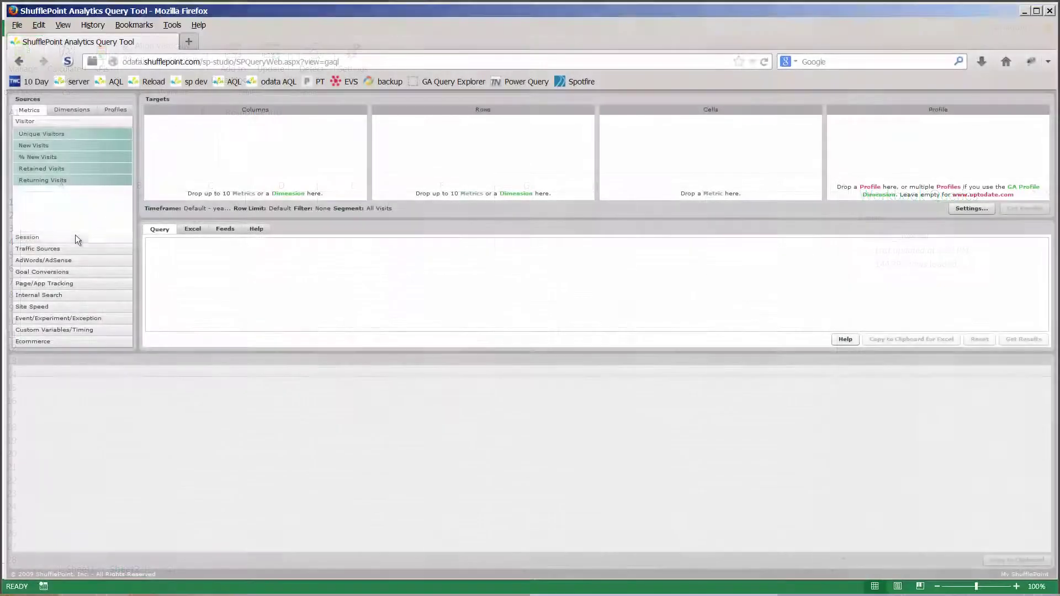
Step: In the ShufflePoint query tool, add Visits, Entrance Bounce Rate, Avg. Visit Duration and Pages / Visit as column metrics
drag(76, 234, 199, 152)
drag(55, 168, 221, 158)
drag(55, 203, 204, 166)
click(71, 284)
drag(61, 226, 221, 156)
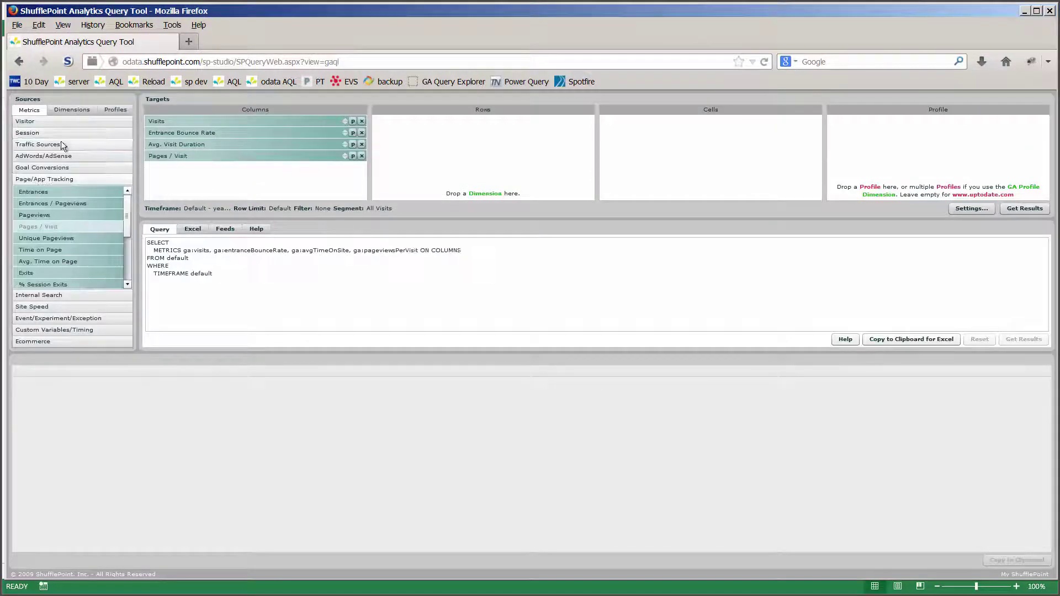
Step: Add the Date, Campaign and Source dimensions to the rows of the analytics query
click(71, 110)
click(23, 273)
drag(26, 262, 420, 147)
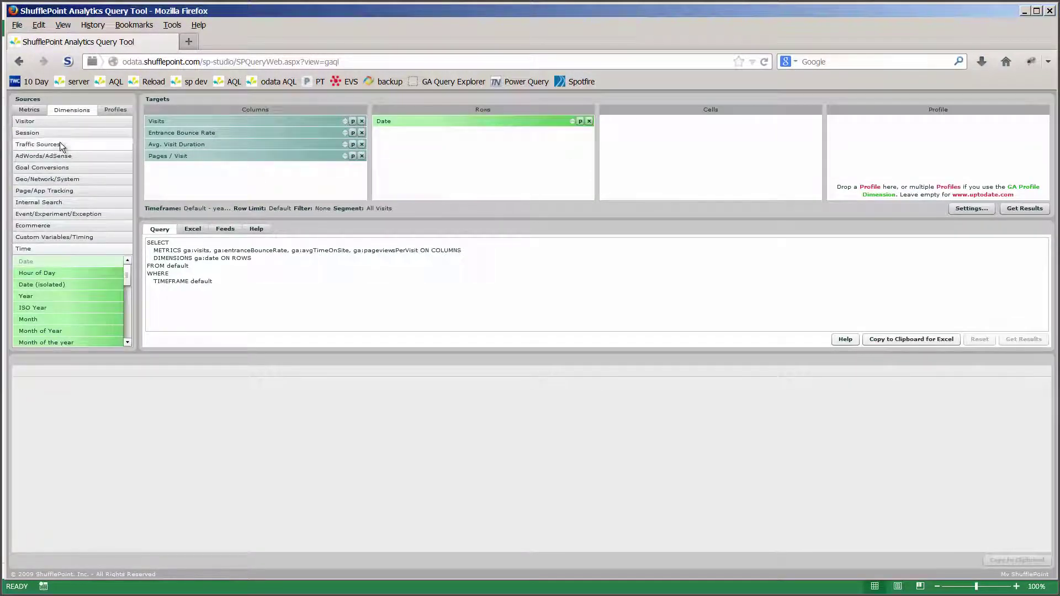
click(77, 144)
drag(34, 180, 420, 138)
drag(29, 191, 408, 150)
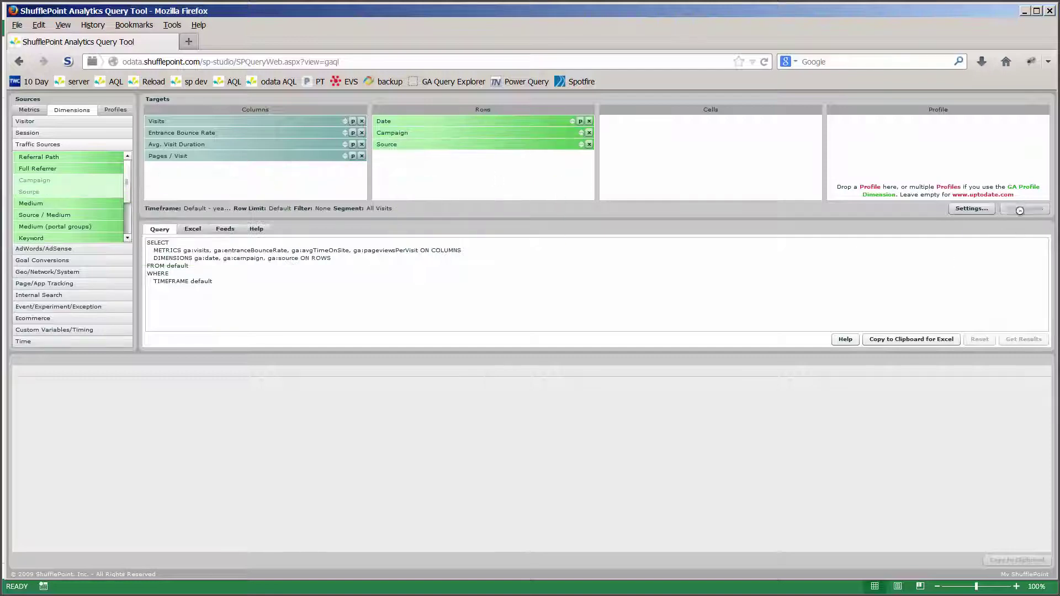
Step: Run the analytics query, generate a Power Query (OData) feed from it and copy the feed URL
click(1025, 209)
click(226, 228)
click(220, 312)
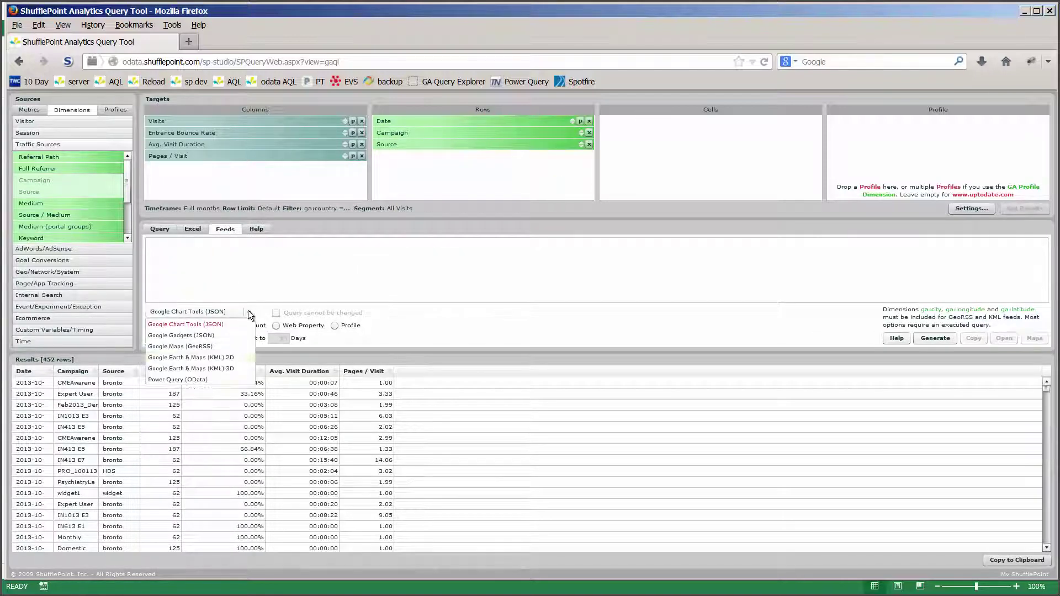
click(182, 381)
click(928, 339)
click(974, 338)
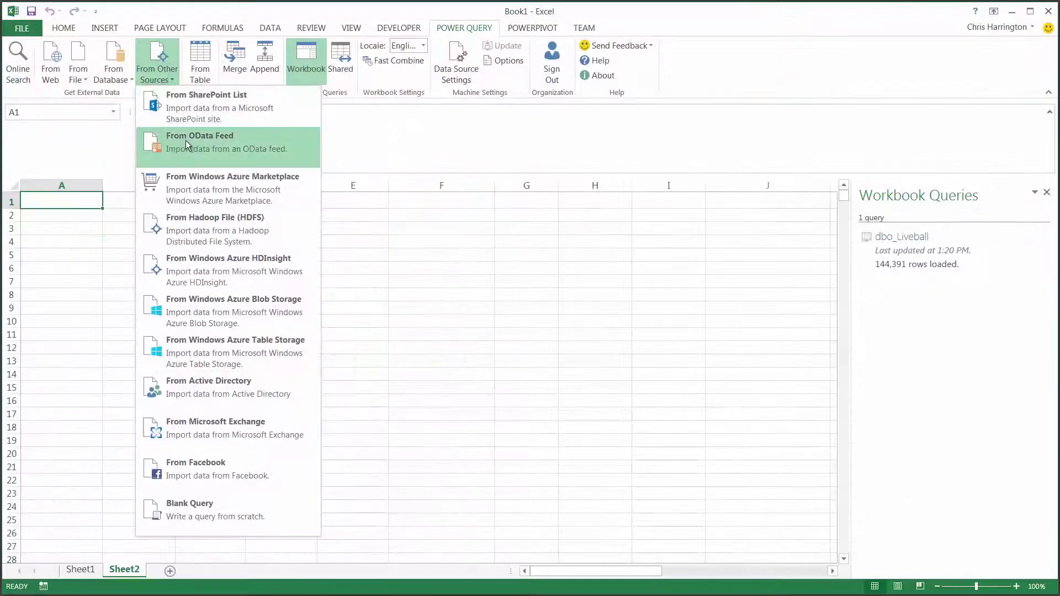
Step: Back in Excel, import the copied analytics feed as a new OData query
click(185, 139)
key(ctrl+v)
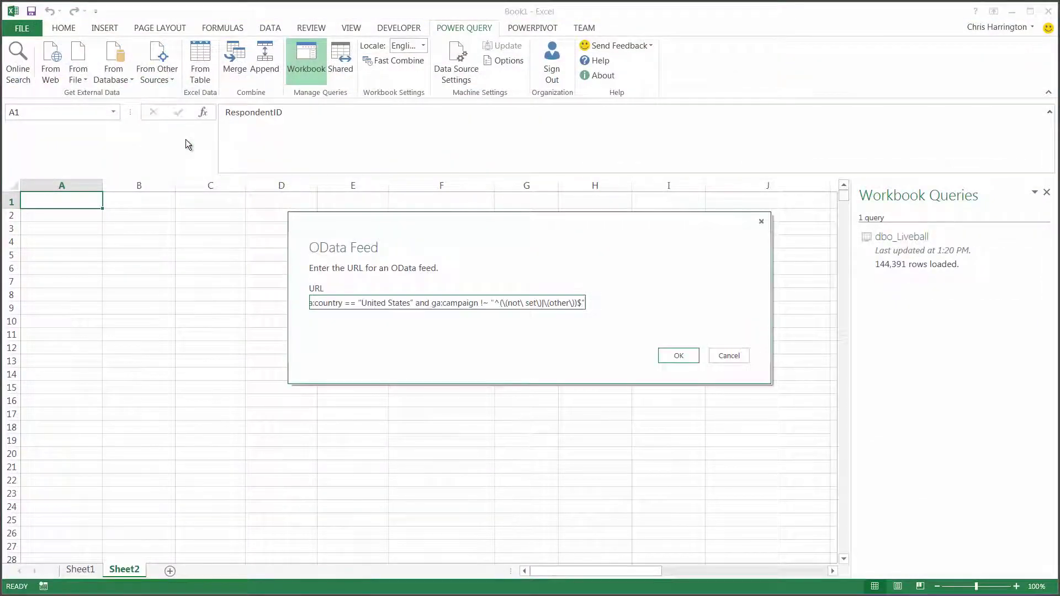
click(678, 356)
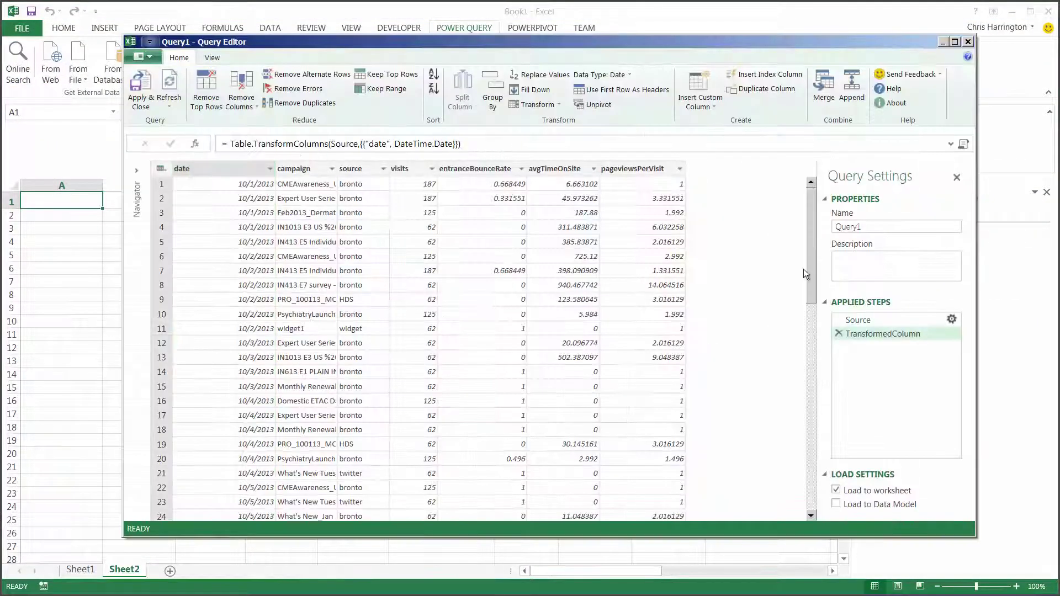
Step: Rename the analytics query to GA, load it to the Data Model instead of the worksheet, and apply it
double_click(845, 226)
text(GA)
click(836, 491)
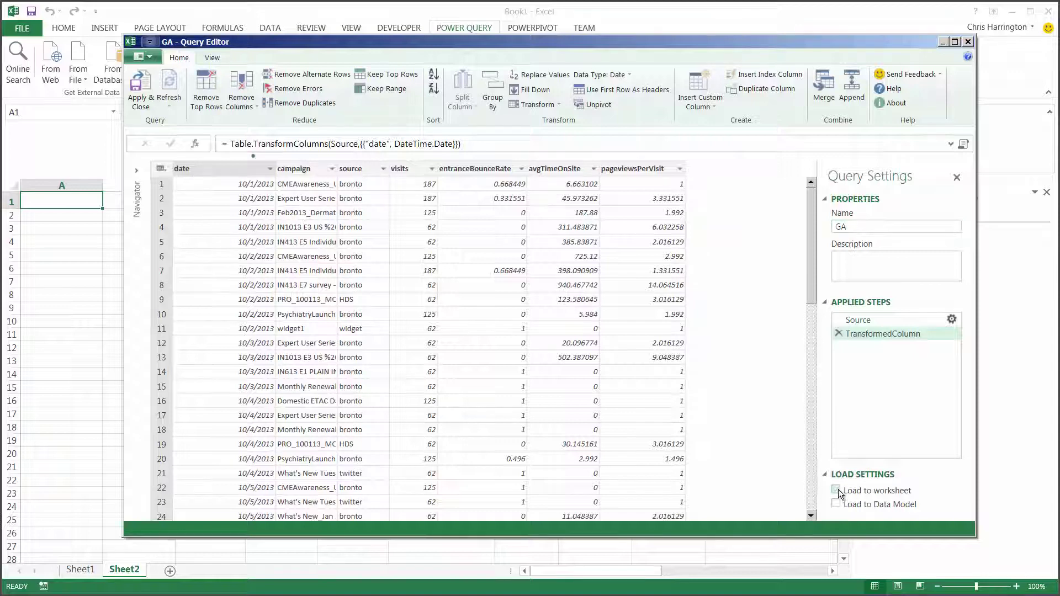
click(836, 504)
click(142, 91)
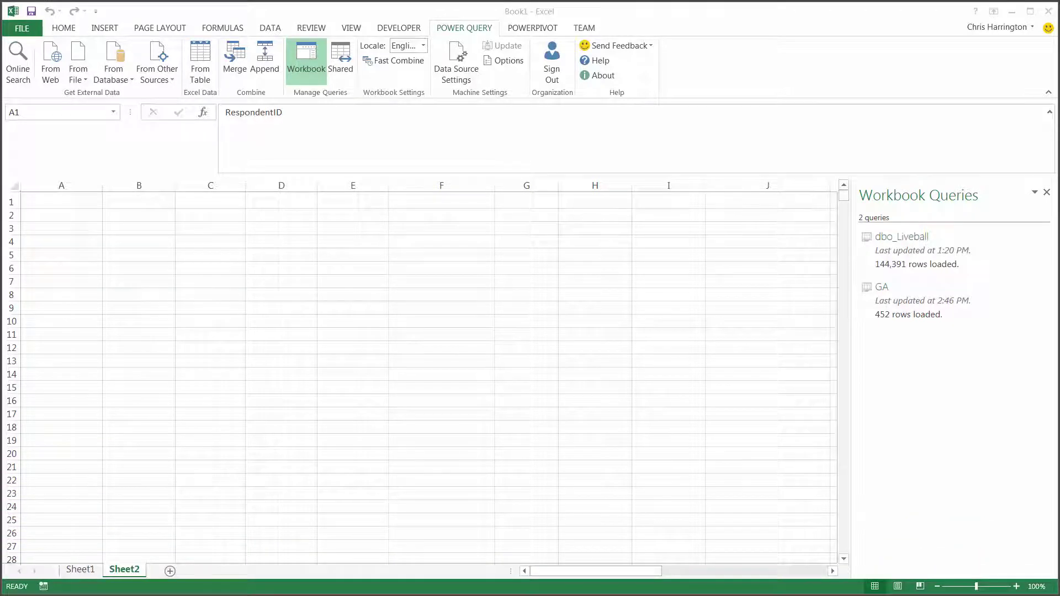
Step: Create a blank Power Query and replace its code with the copied OData.Feed query on the Bronto send, delivery, bounce and open metrics
click(159, 63)
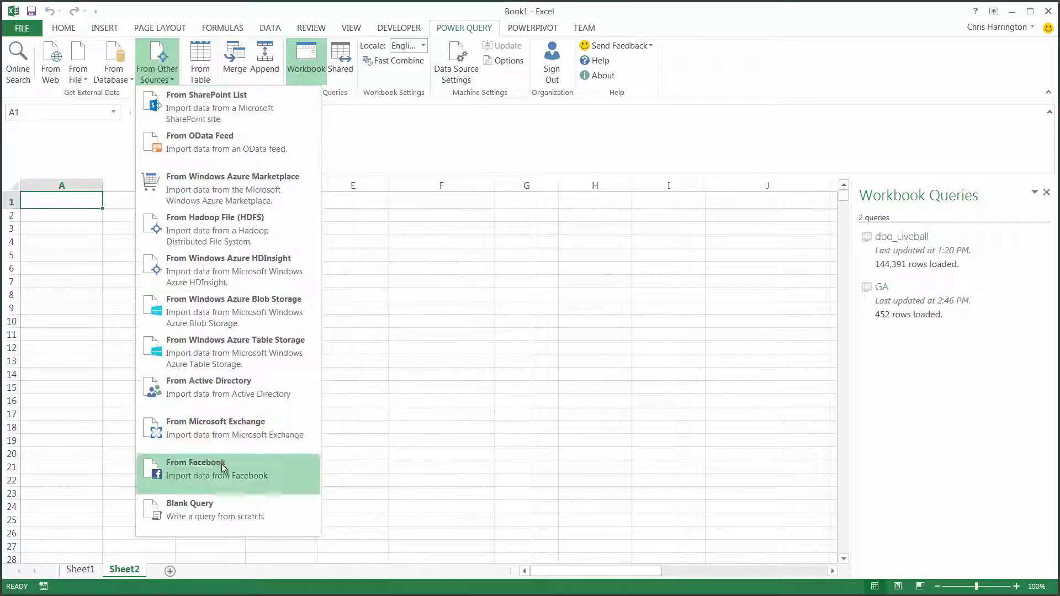
click(226, 501)
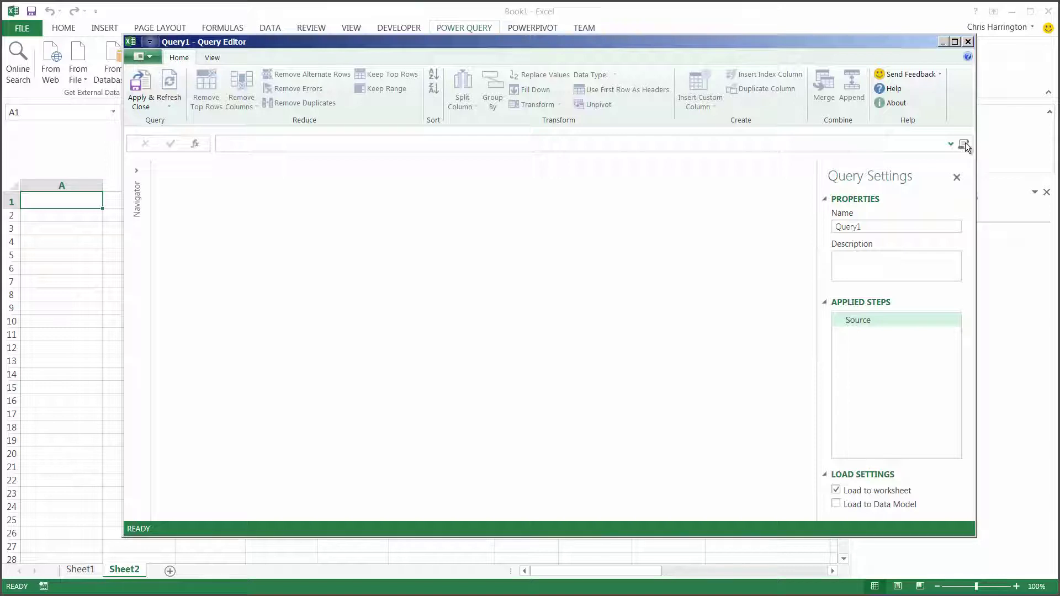
click(964, 143)
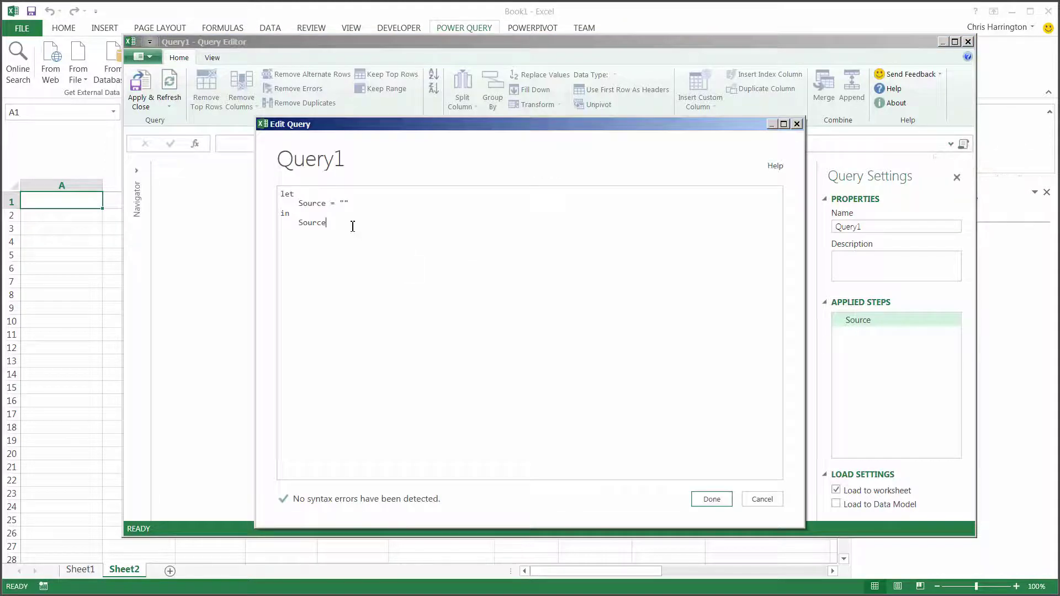
drag(326, 224, 282, 194)
key(ctrl+v)
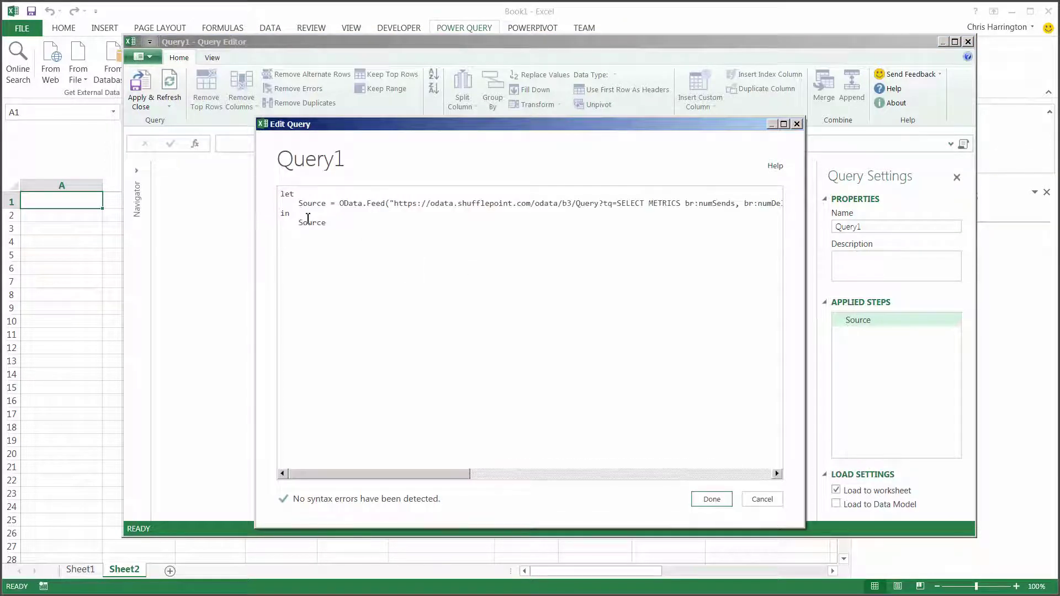
click(712, 500)
Step: Rename the new query as Bronto and set it to load to the Data Model instead of the worksheet
click(875, 227)
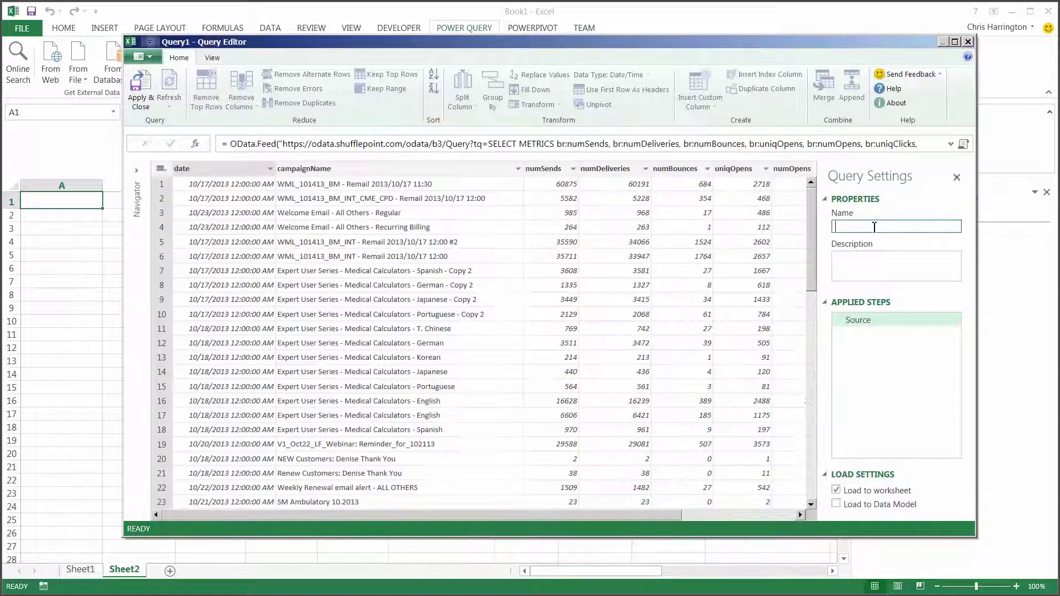
text(Bronto)
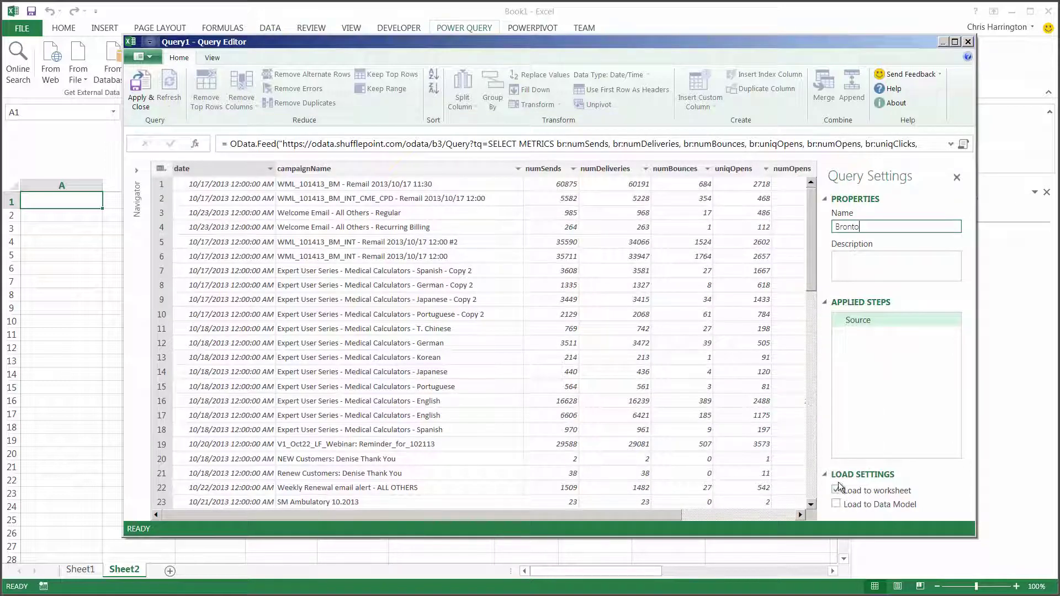
click(837, 490)
click(837, 504)
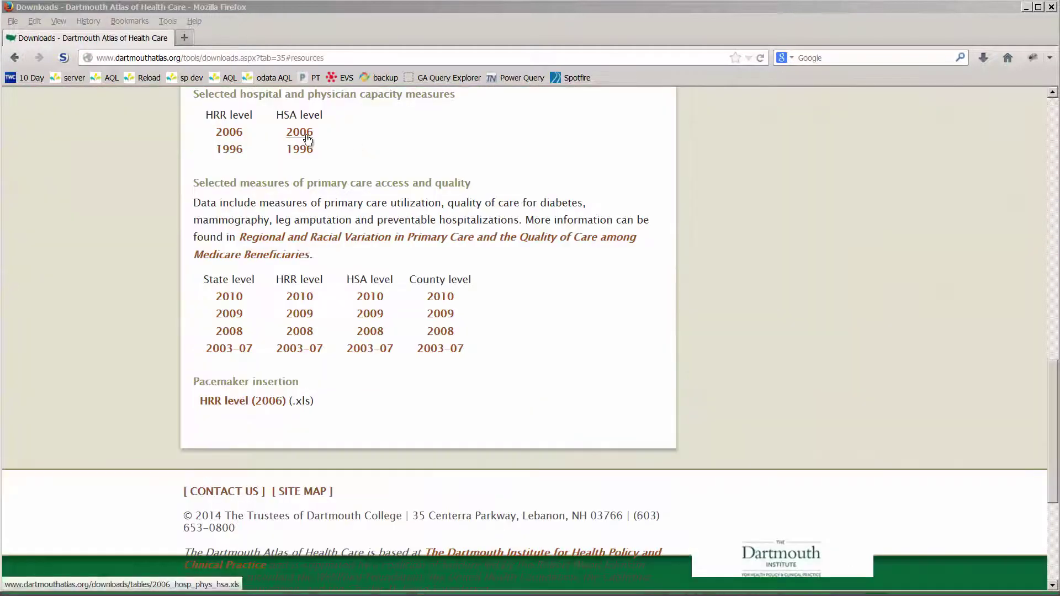
Step: Copy the link of the 2006 HSA-level hospital and physician capacity file in Firefox, import it into Excel as a web query and open it for editing
right_click(308, 138)
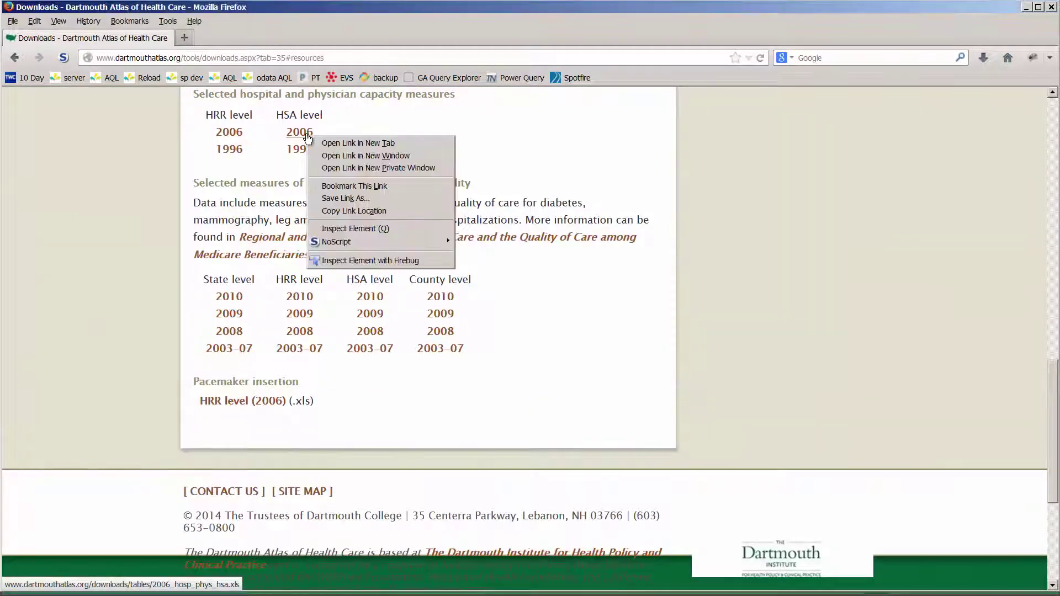
click(352, 212)
key(alt+Tab)
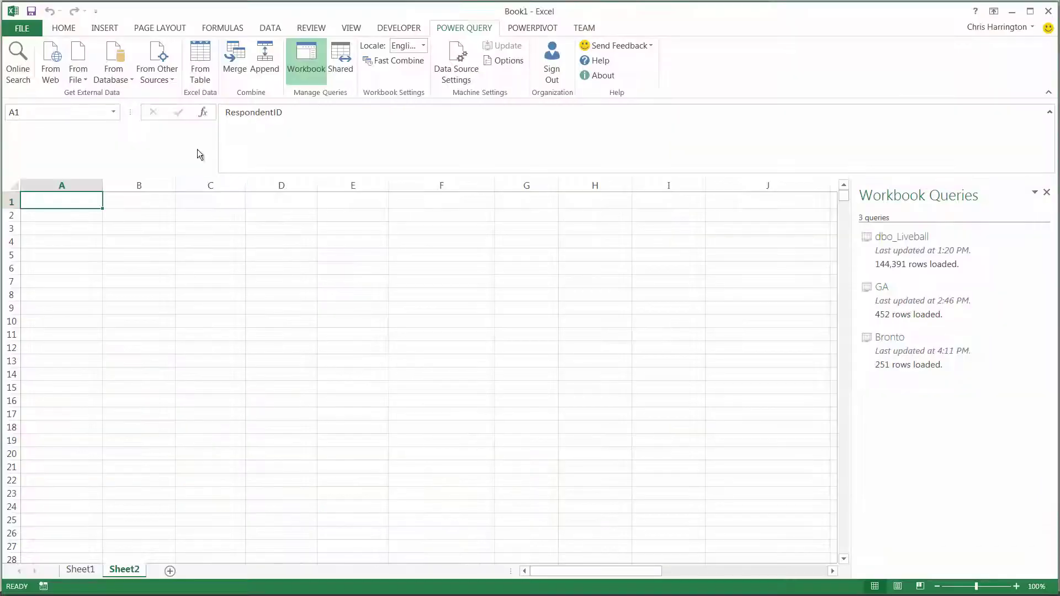
click(51, 60)
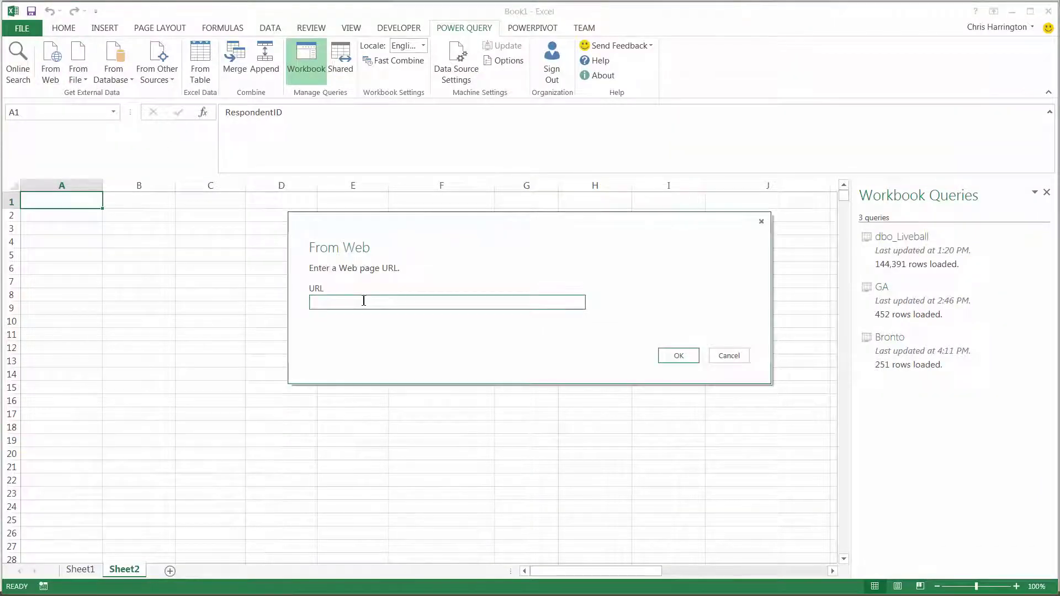
key(ctrl+v)
click(664, 359)
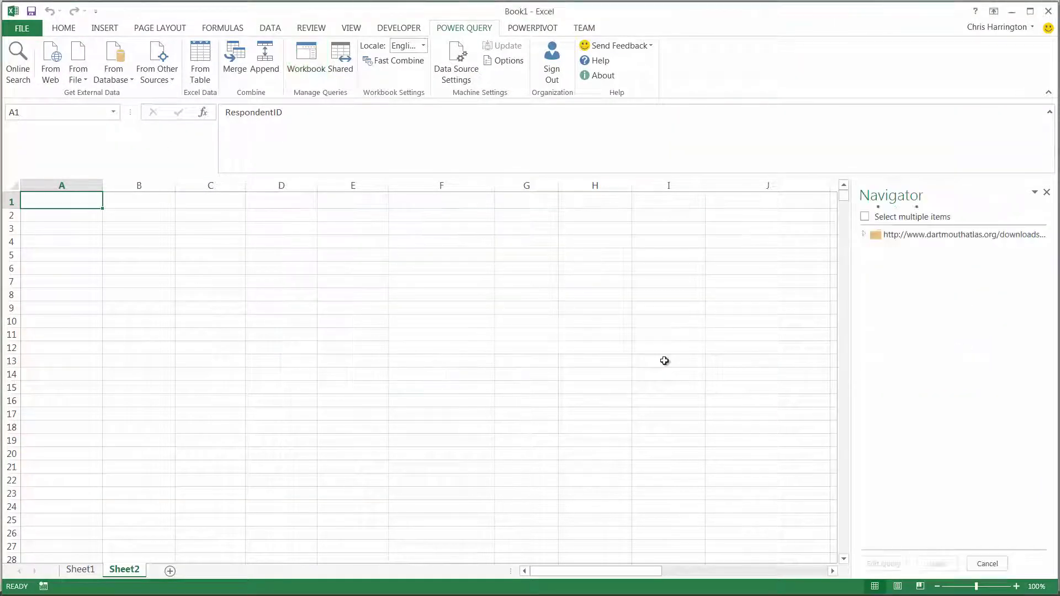
click(885, 564)
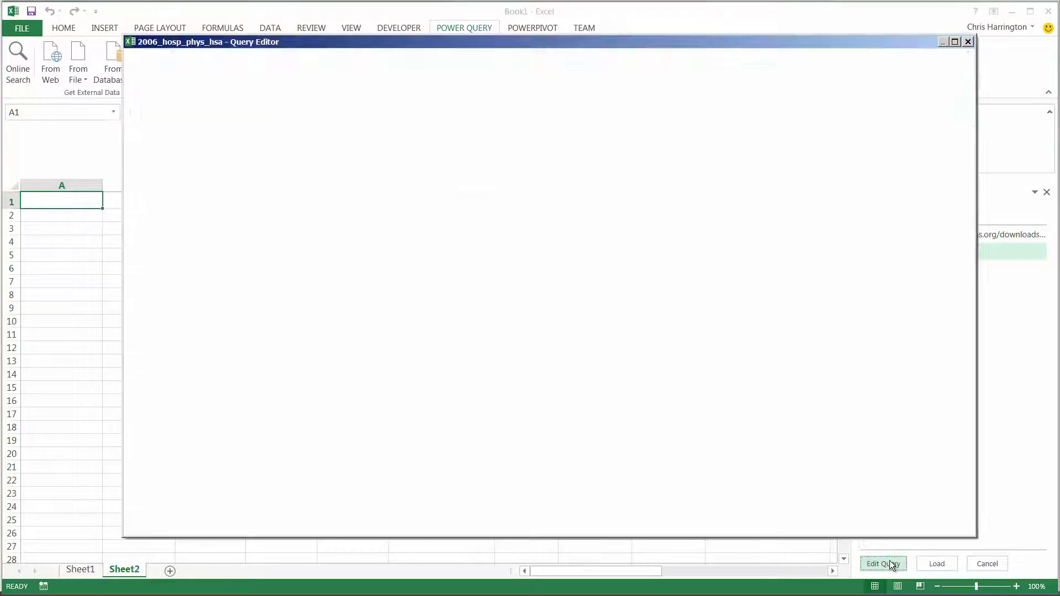
Step: Use the first row as headers, keep only the HSA City, State, Resident Population, Cardiologists and Family Practice Physicians columns, and apply the query
click(160, 170)
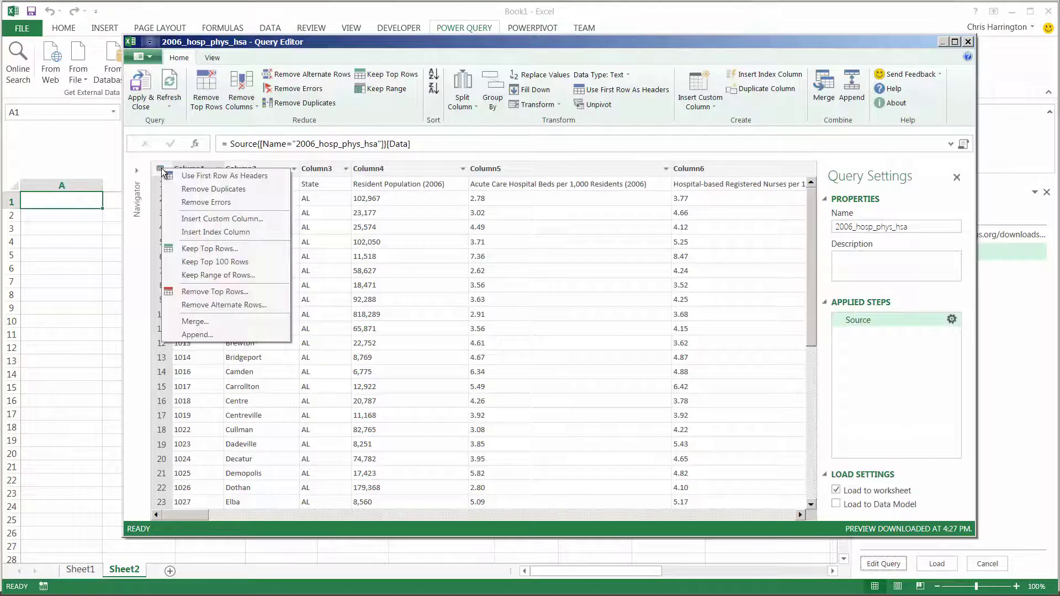
click(178, 176)
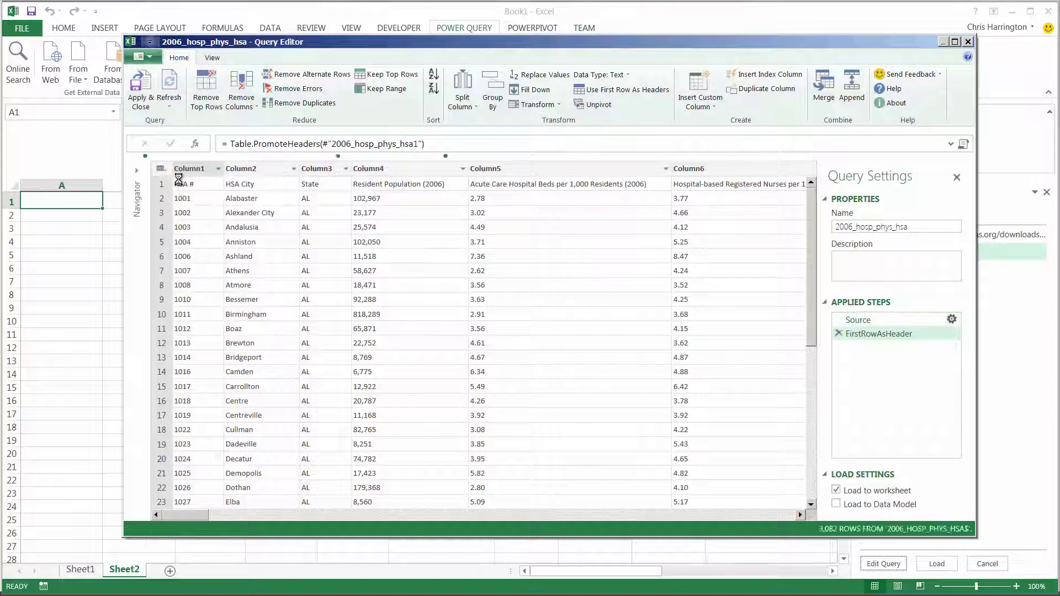
shift+click(316, 168)
right_click(316, 168)
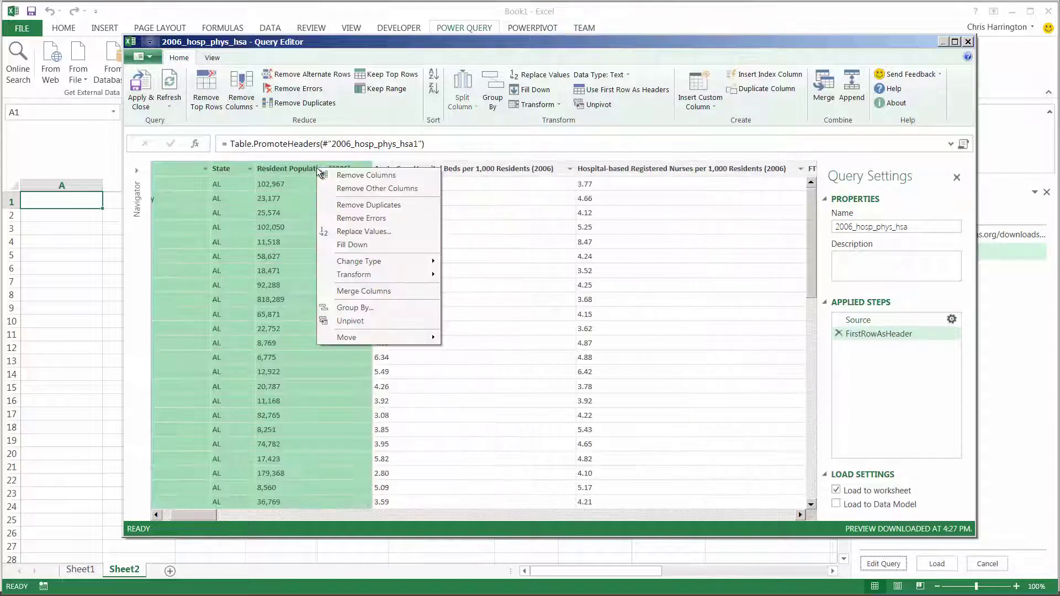
click(346, 188)
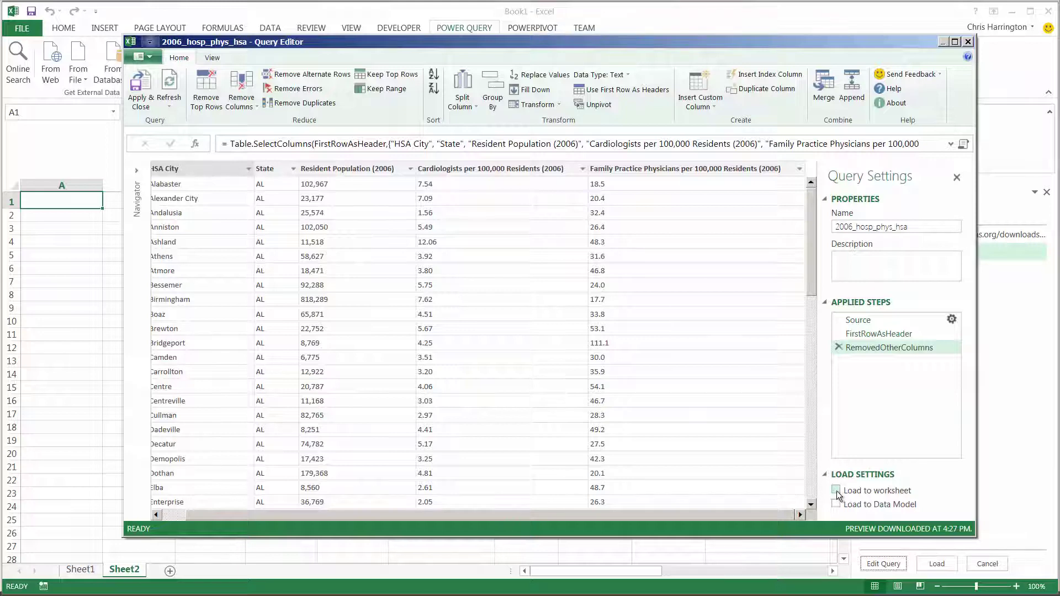
click(145, 89)
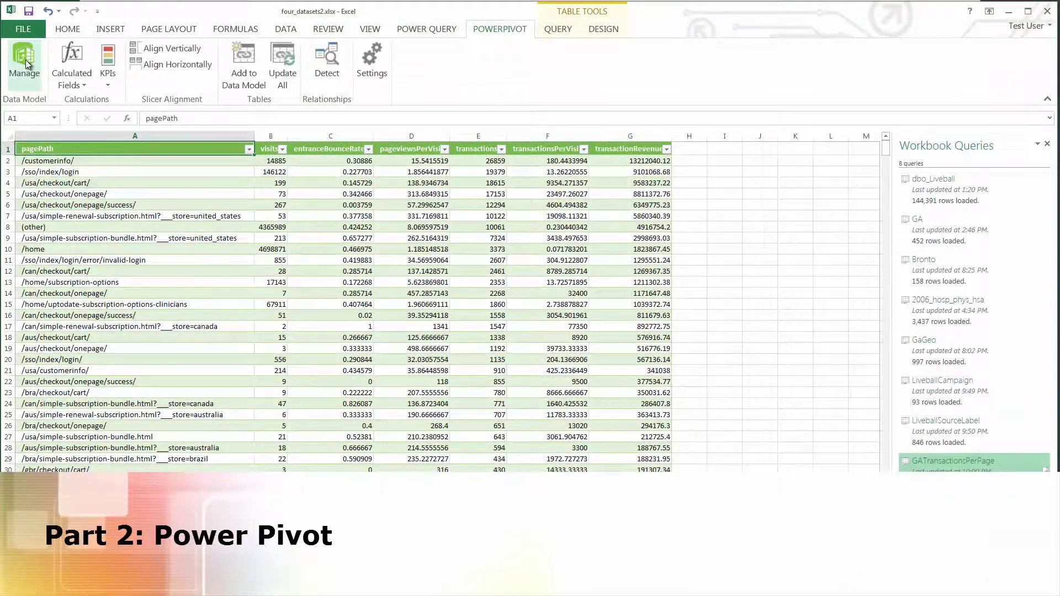
Step: Open the Data Model of four_datasets2.xlsx in the PowerPivot window and show its tables as a diagram
click(25, 64)
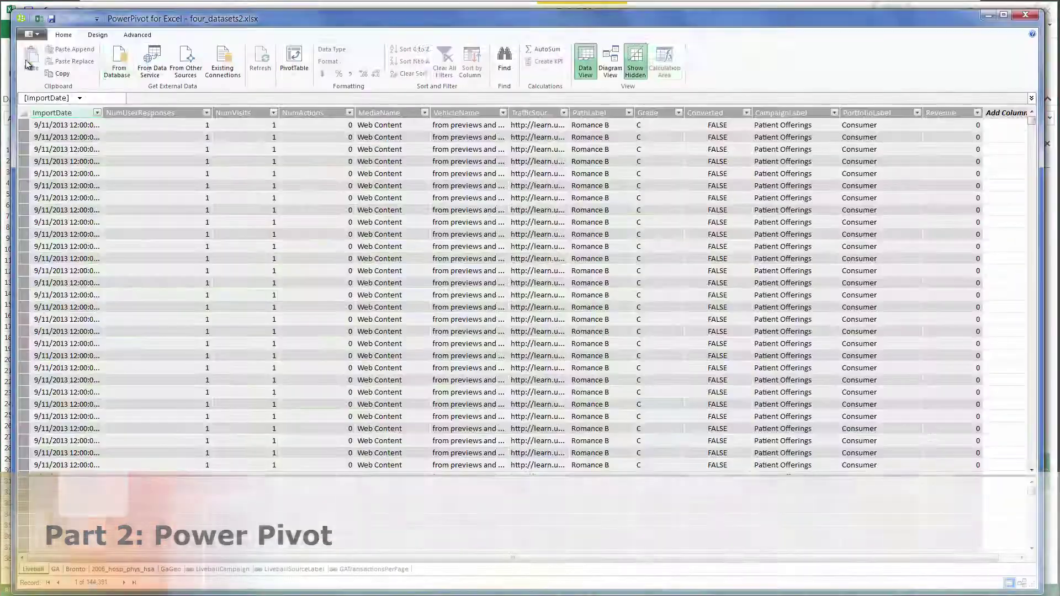
click(644, 62)
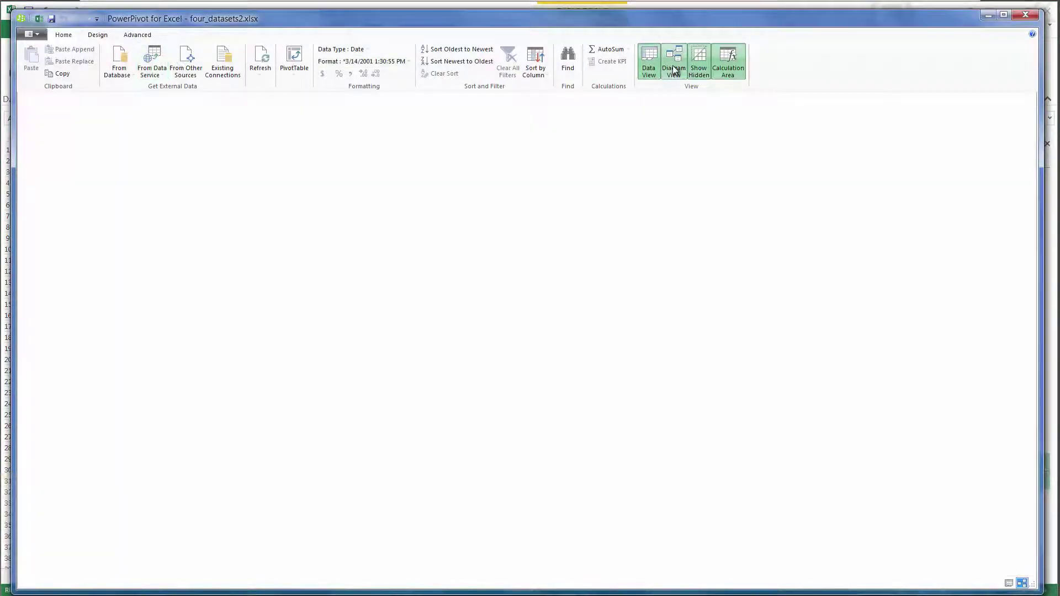
click(673, 69)
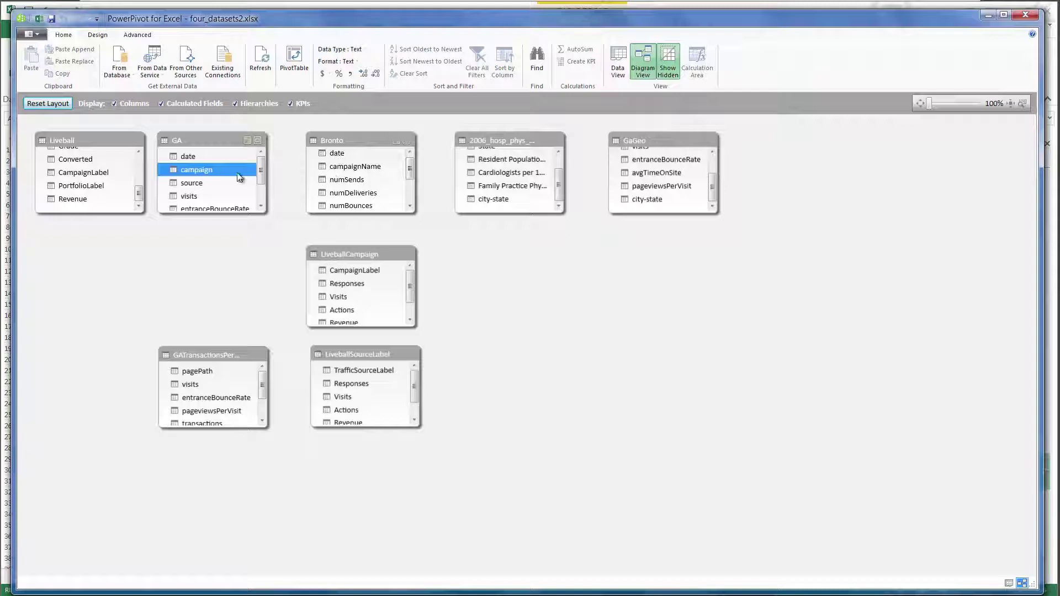
Step: Relate GA campaign and LiveballCampaign CampaignLabel to Bronto campaignName, GATransactionsPerPage pagePath to LiveballSourceLabel TrafficSourceLabel, and the hospital table's city-state to GaGeo's
drag(229, 172, 331, 168)
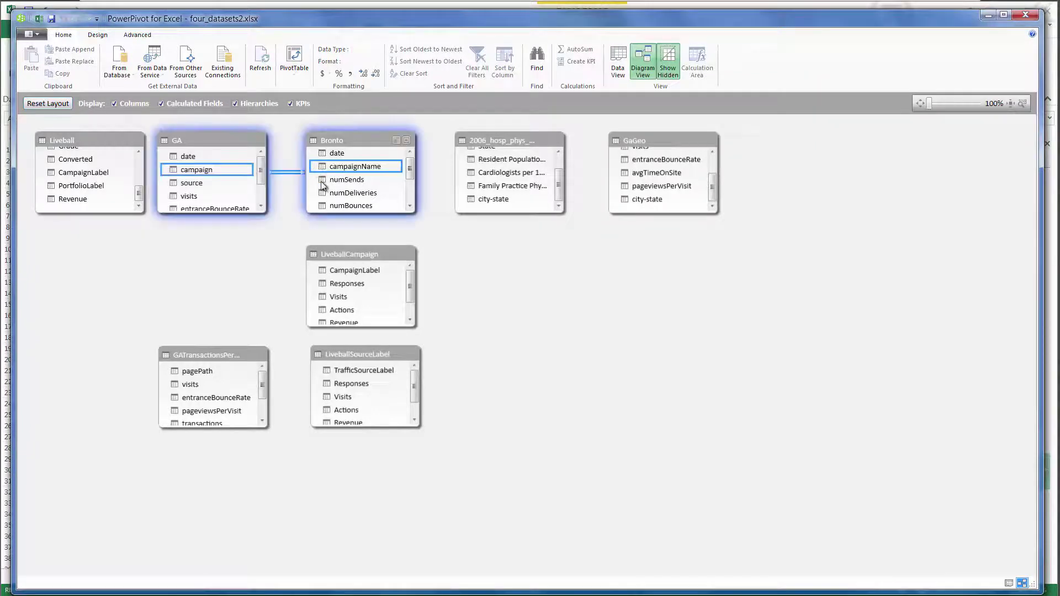
drag(354, 270, 359, 161)
drag(229, 371, 334, 374)
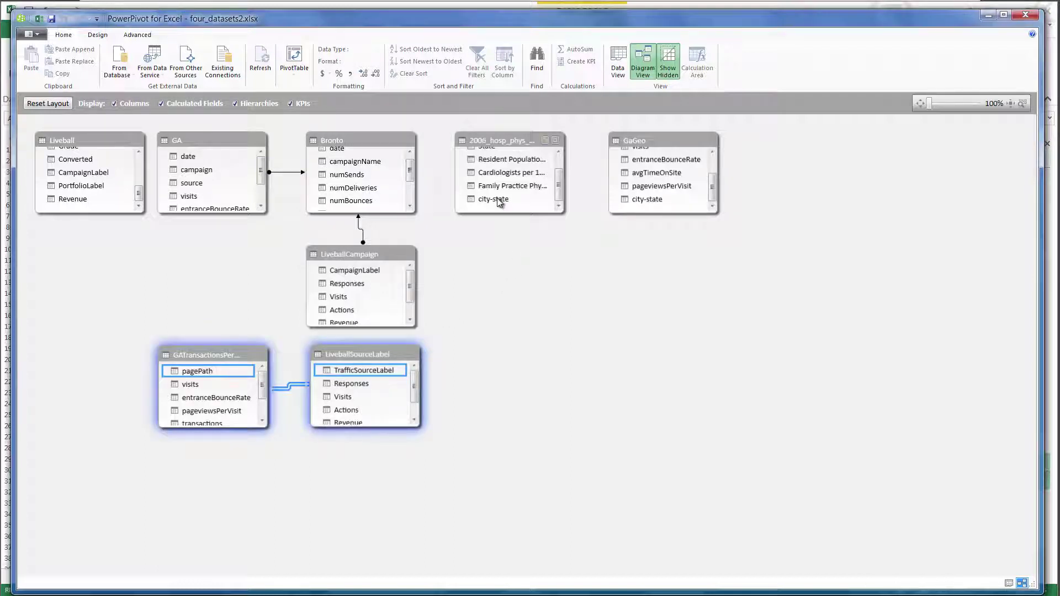
drag(498, 202, 625, 197)
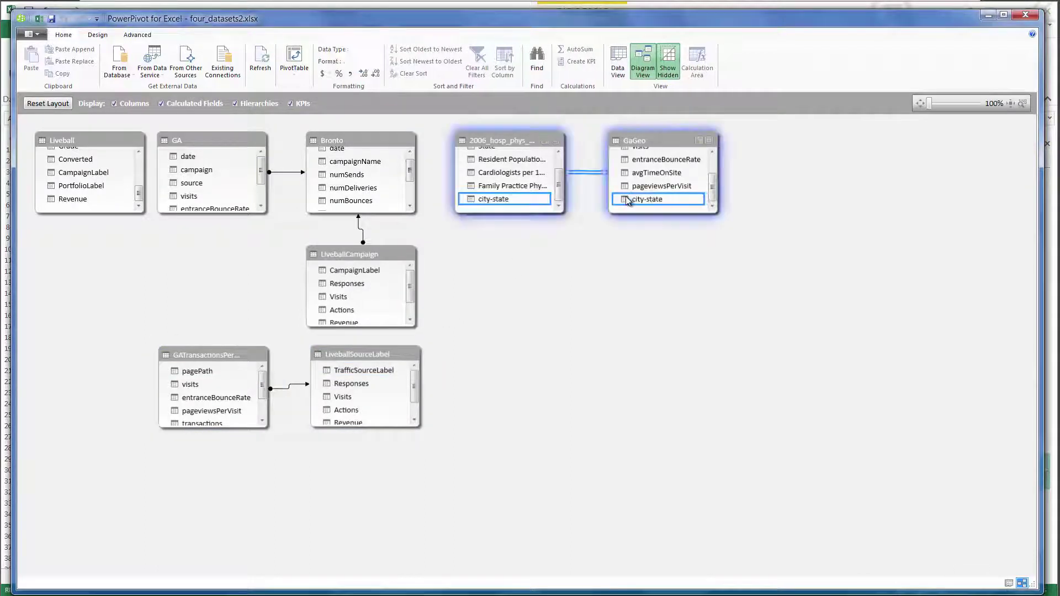
Step: Show the synonyms for the LiveballCampaign table and add "landing page campaign" to the table's own synonyms
click(137, 34)
click(298, 61)
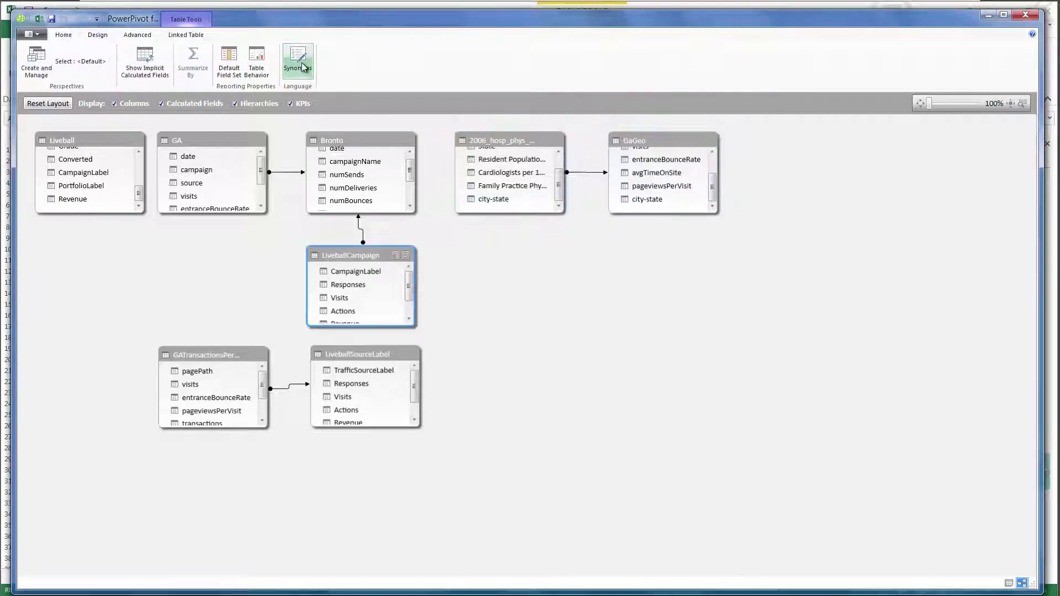
click(954, 144)
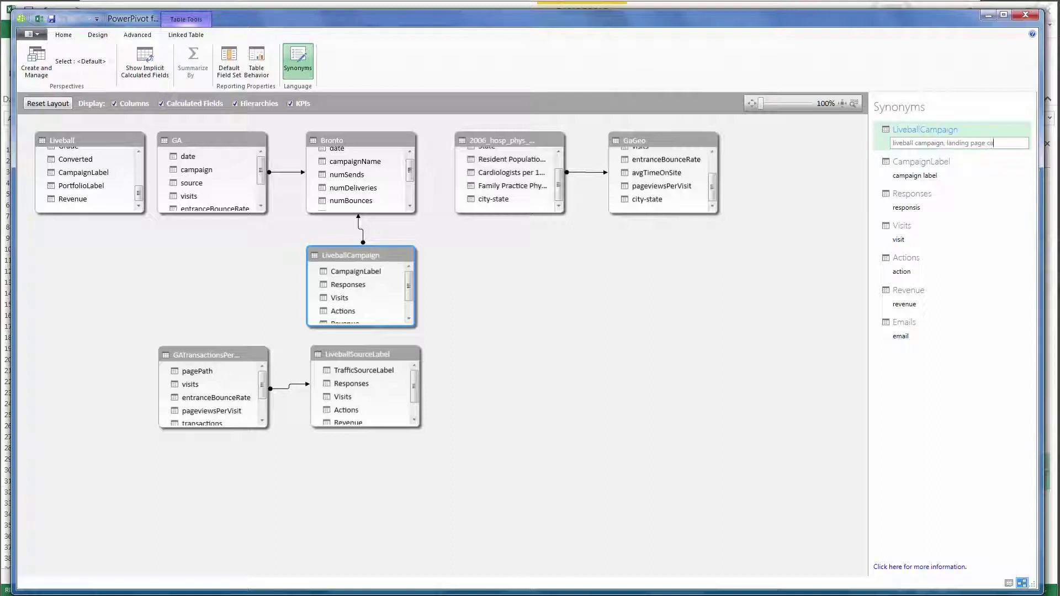
text(paign)
key(Return)
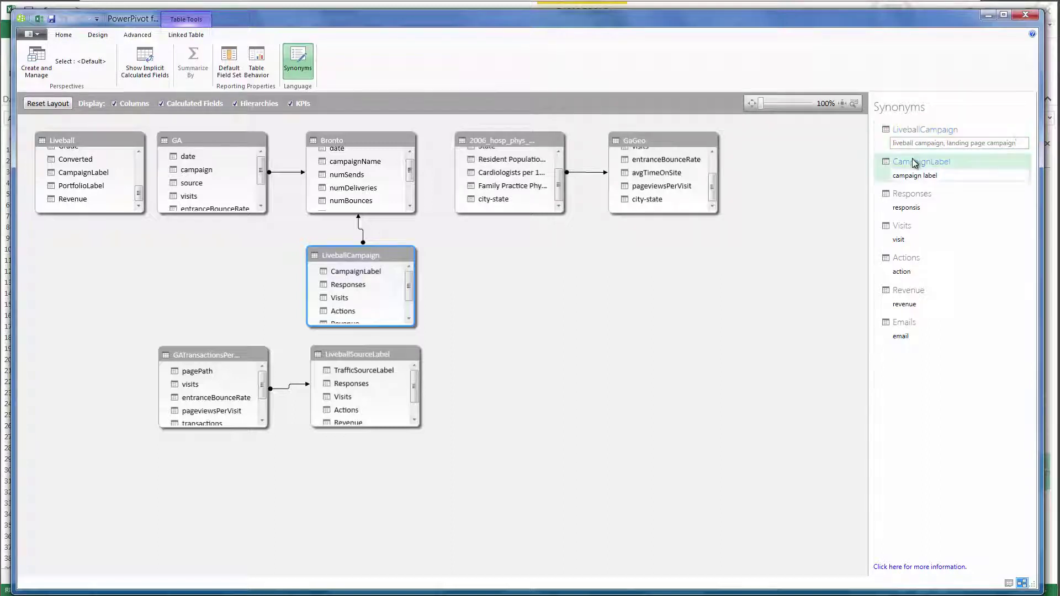
Step: Select the GA table and add a further synonym after "campaign" for its campaign field
click(233, 143)
click(933, 207)
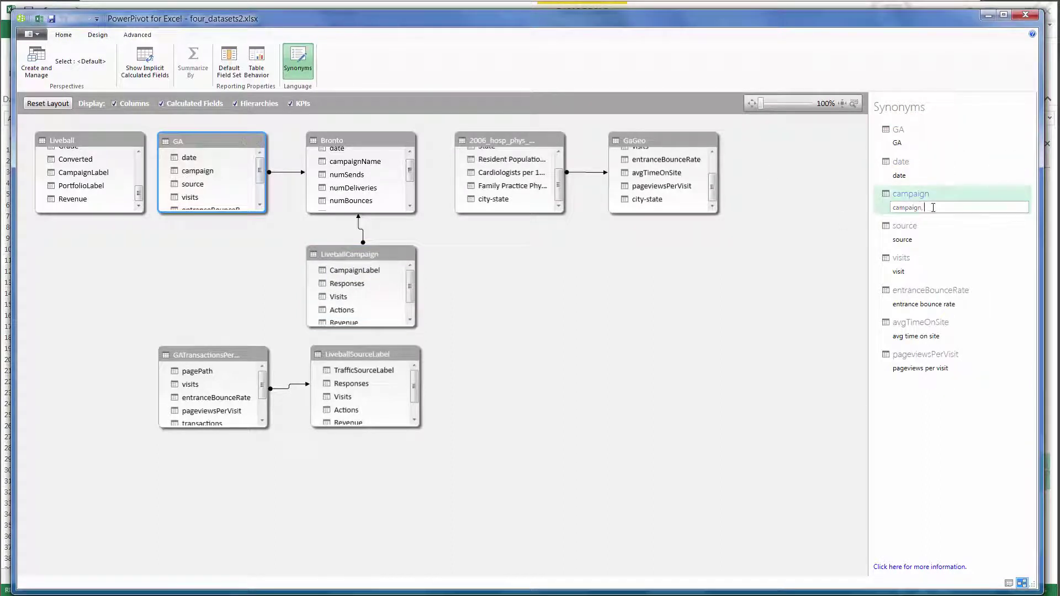
text(camp)
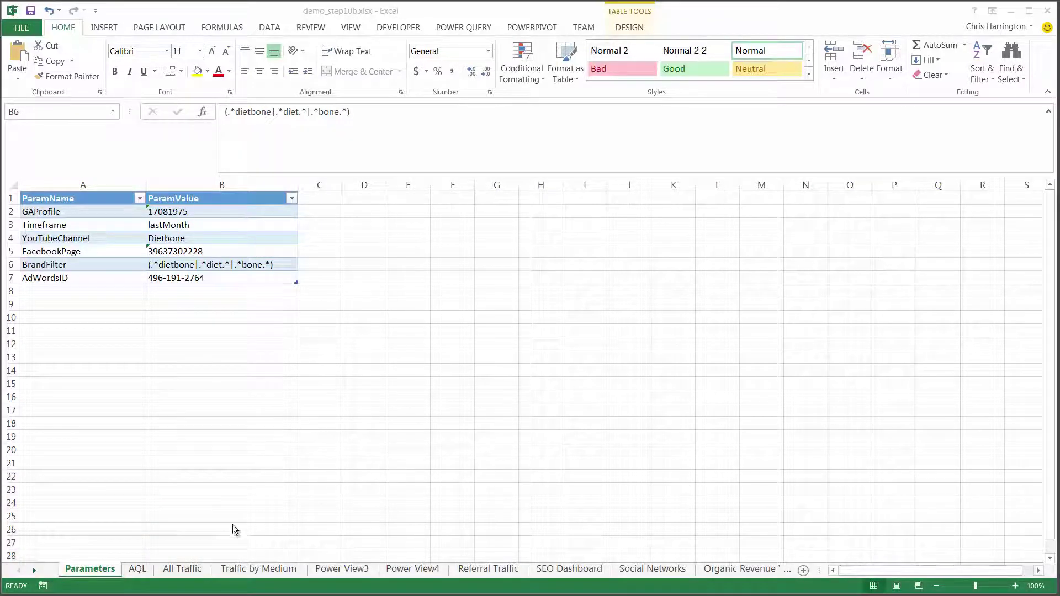
Step: Examine the stored queries on the AQL sheet of demo_step10b.xlsx and the SEO Dashboard sheet
click(138, 568)
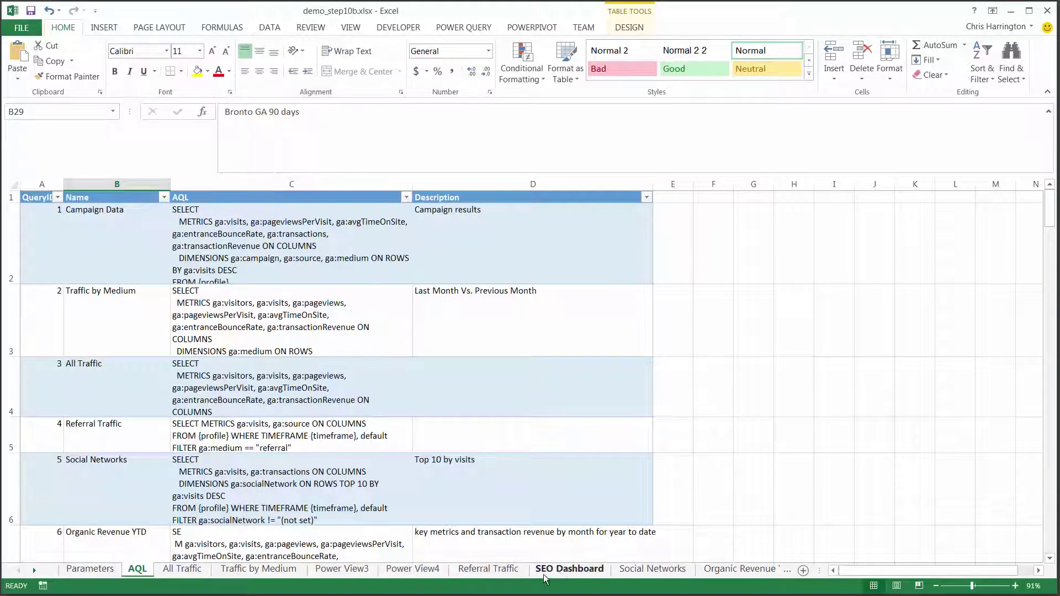
click(559, 573)
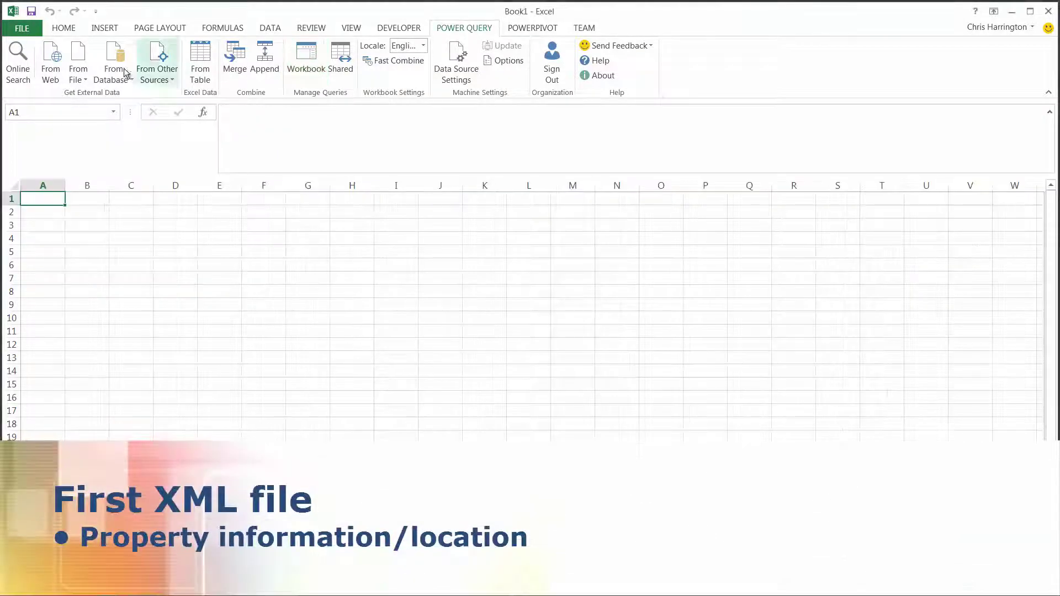
Step: Import G:\properties.xml as a new XML query in the blank workbook and expand its table of site profiles
click(78, 62)
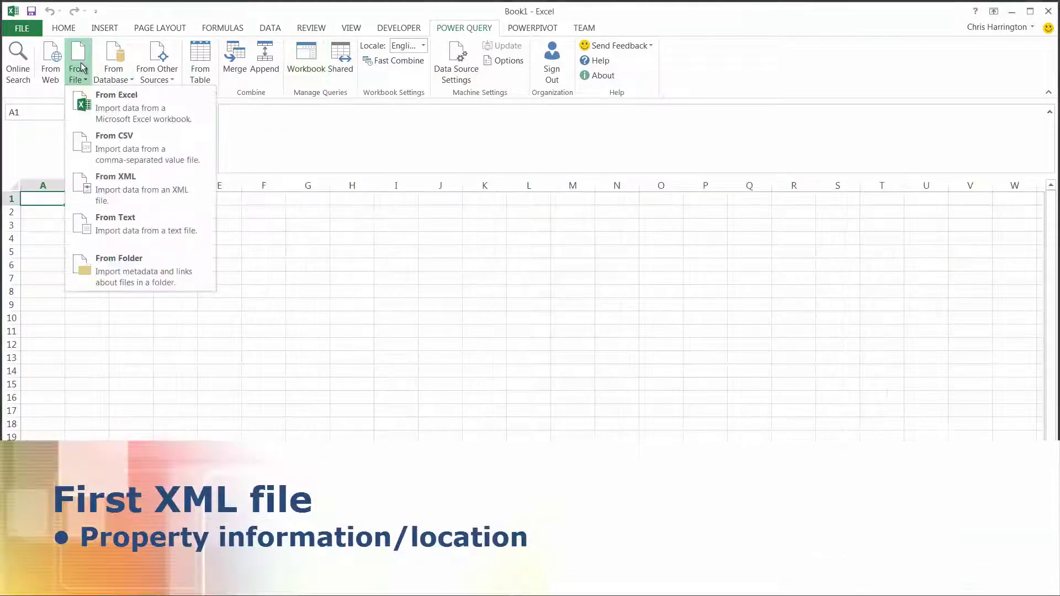
click(117, 194)
scroll(272, 239, down, 3)
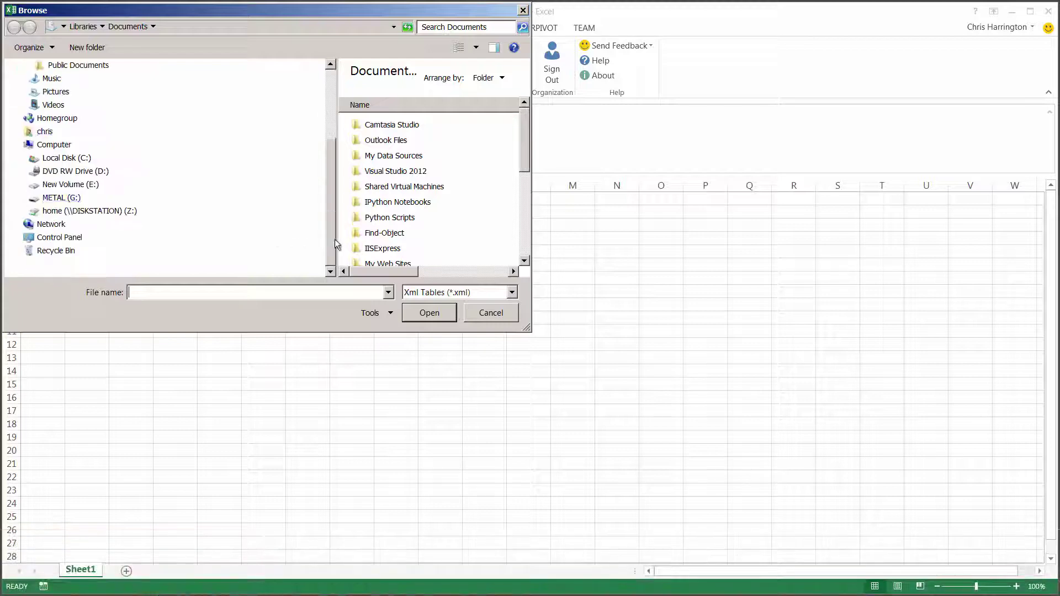
click(80, 200)
click(380, 104)
click(425, 312)
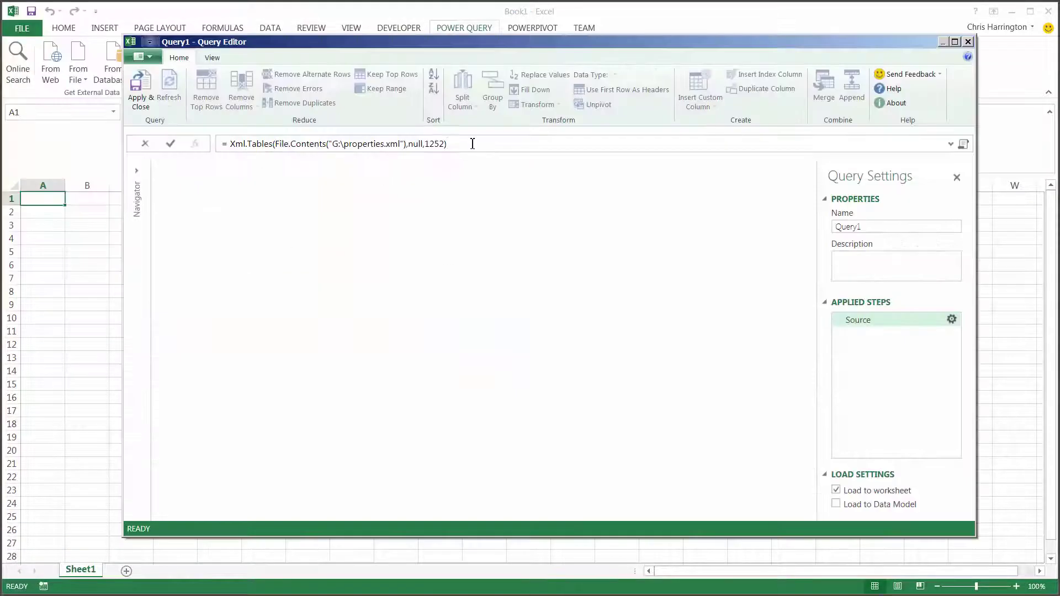
click(187, 184)
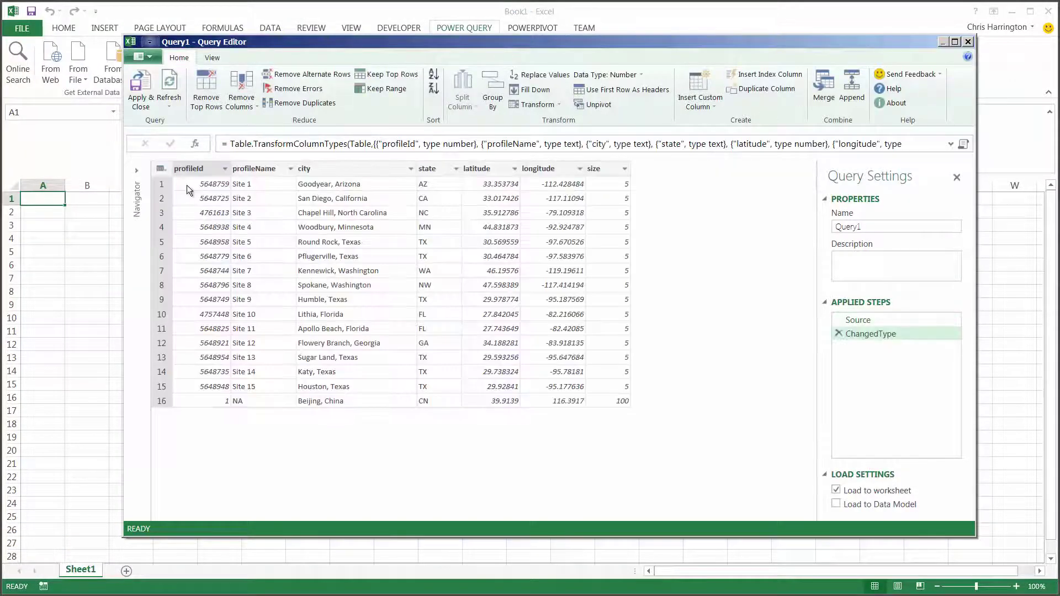
Step: Name the query Properties, load it only to the Data Model, and apply and close it
click(860, 227)
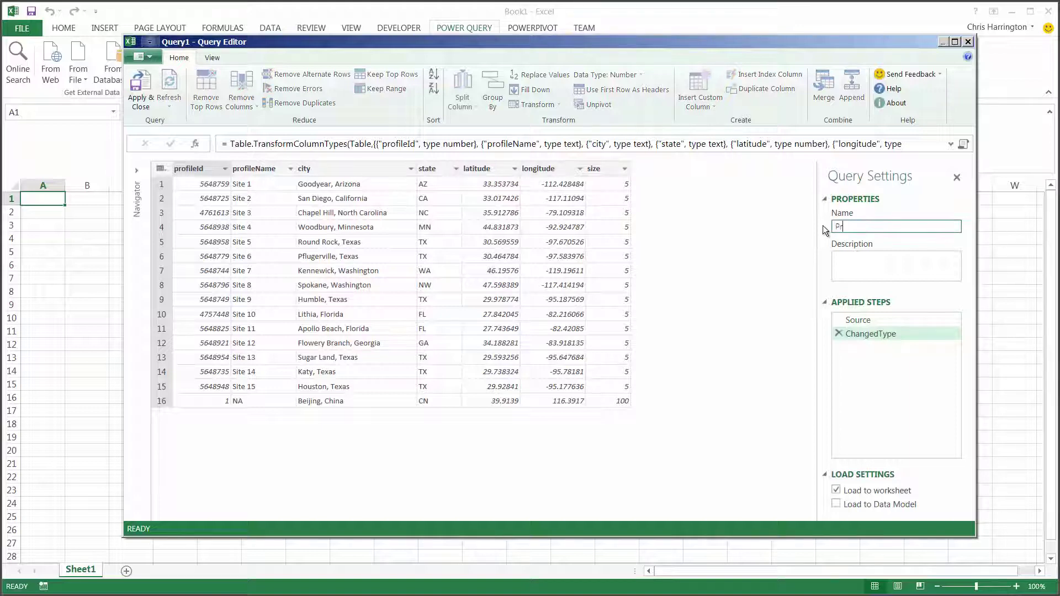
key(Return)
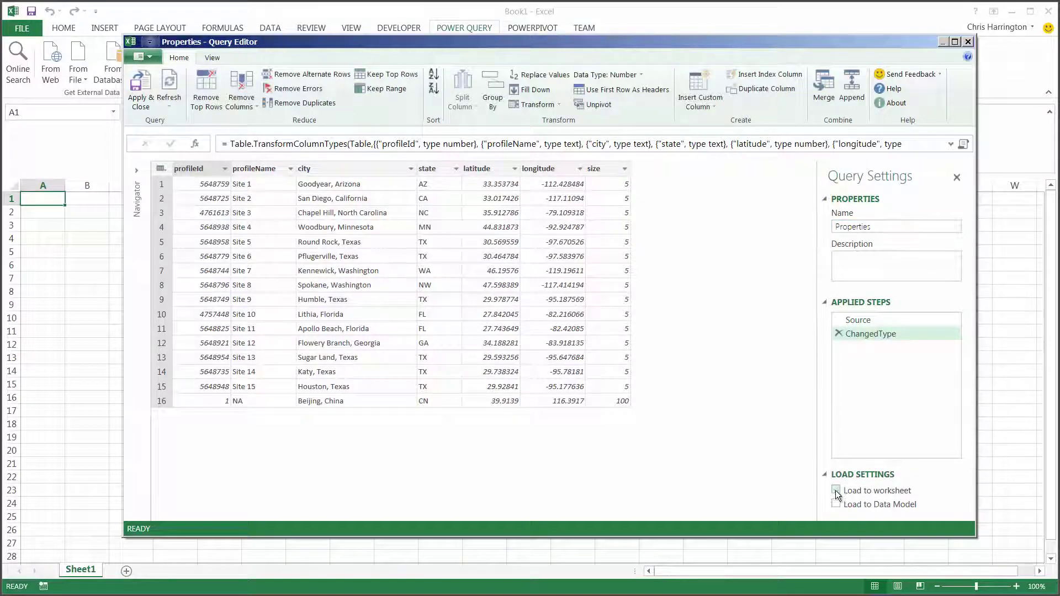
click(141, 91)
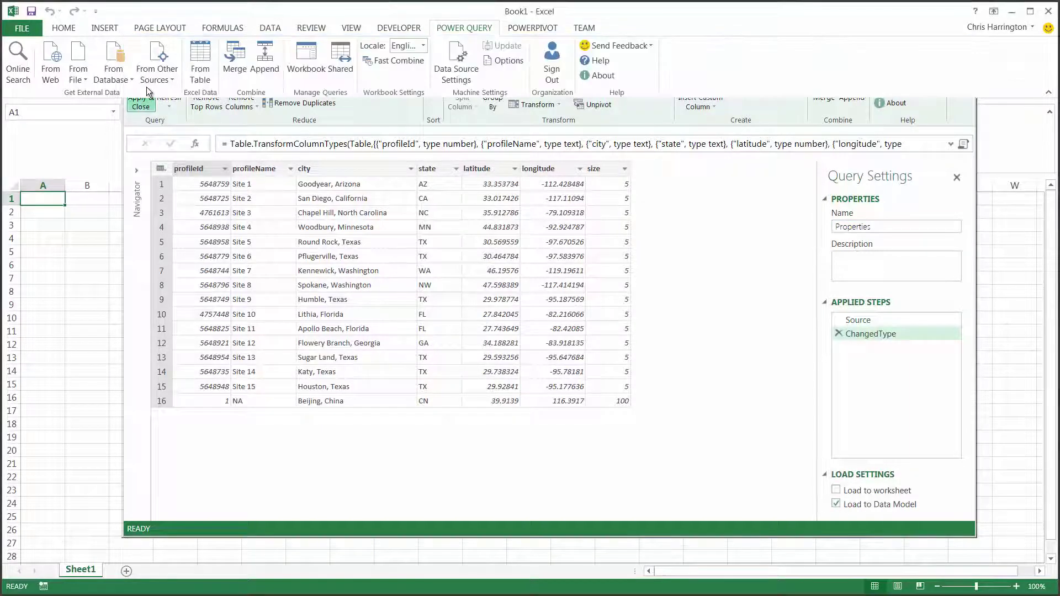
Step: Launch Power Map on the Properties data, set the layer type to Bubble and use profileId as the category
click(104, 28)
click(563, 61)
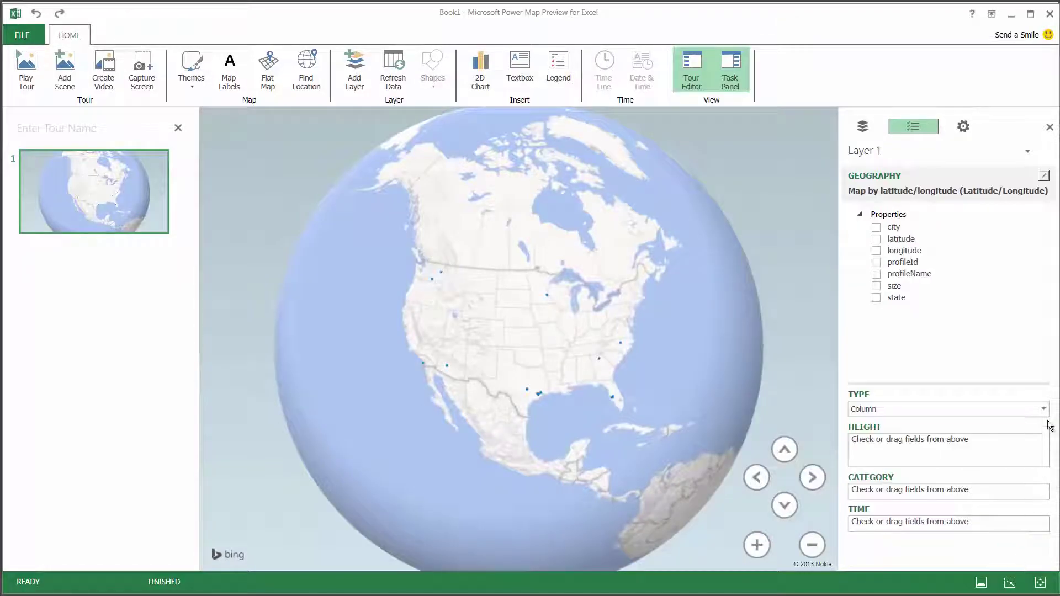
click(1039, 409)
click(1010, 430)
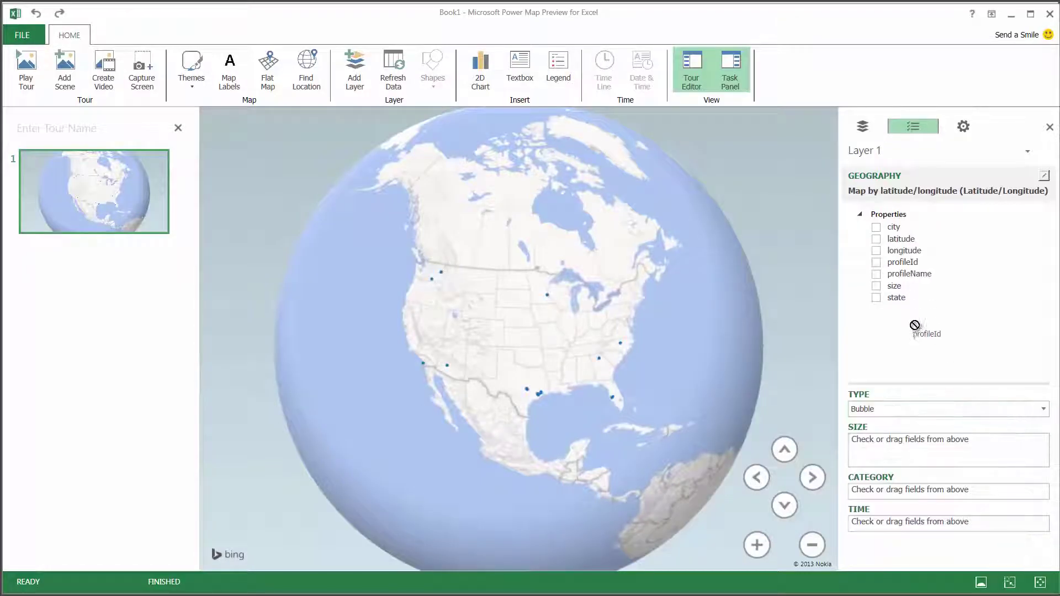
drag(948, 494, 946, 490)
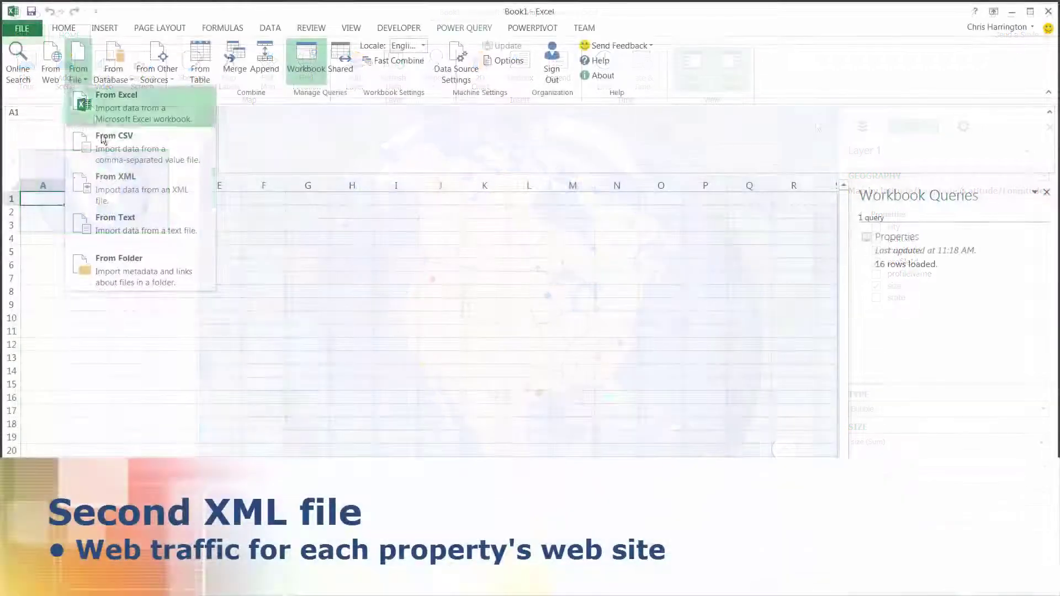
Step: Import G:\webtrafficgeotime.xml as a new XML query, expand its table, and change the date column's type
click(120, 176)
click(402, 87)
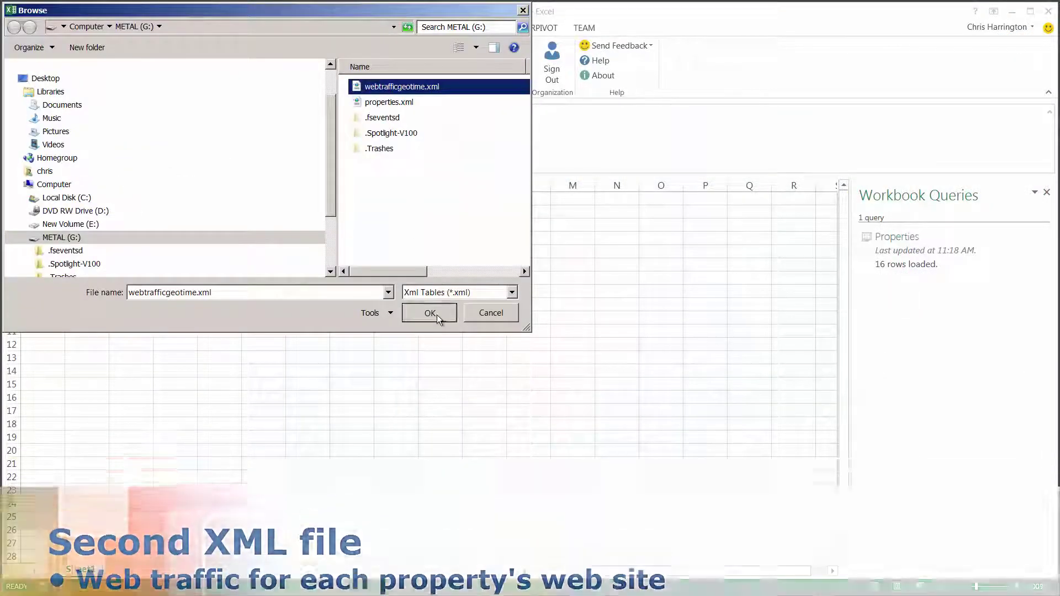
click(436, 314)
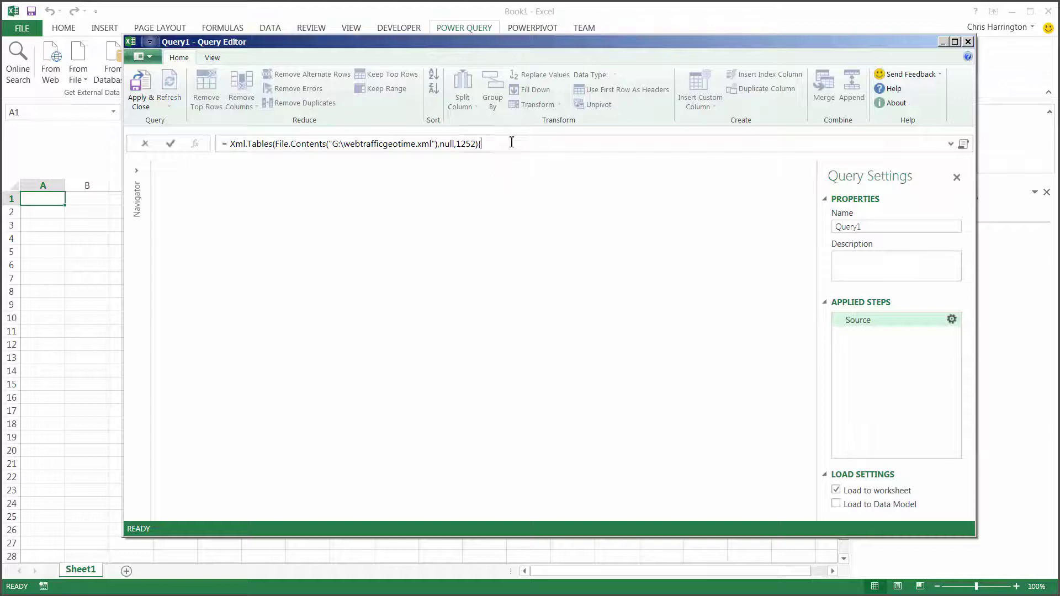
click(190, 183)
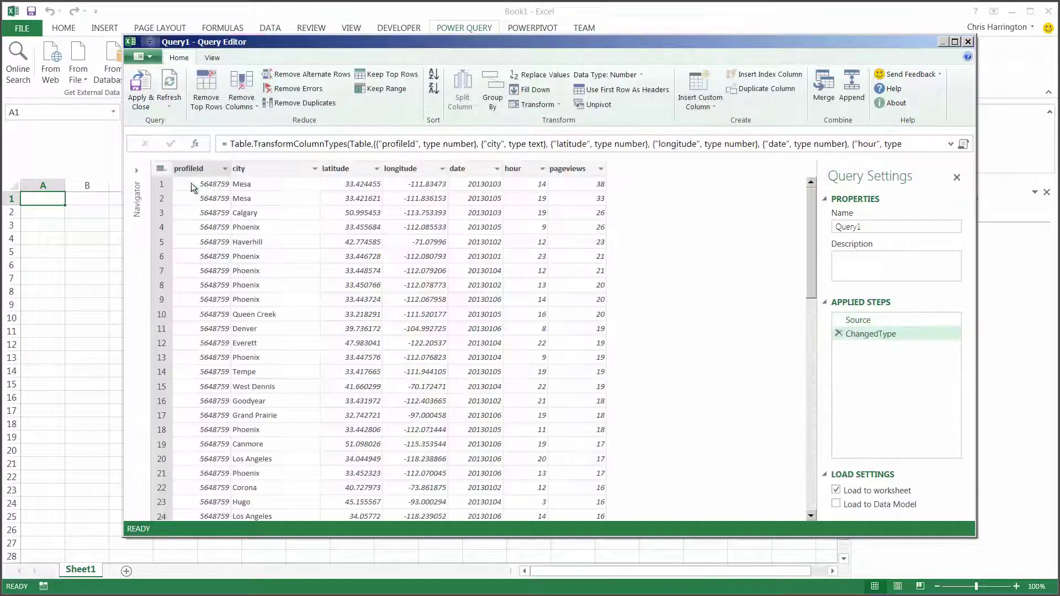
right_click(475, 170)
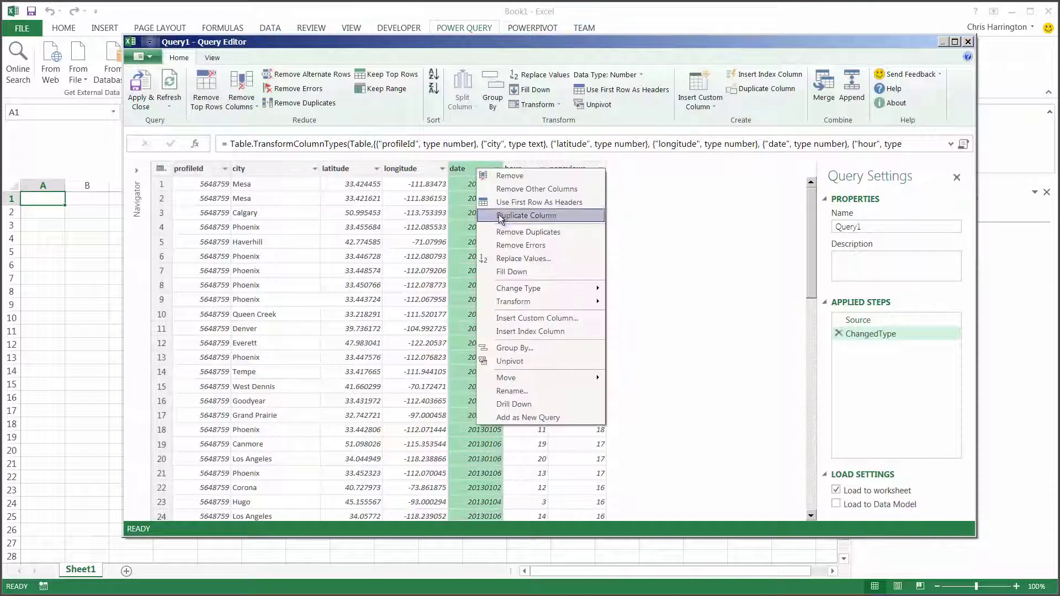
mouse_move(538, 291)
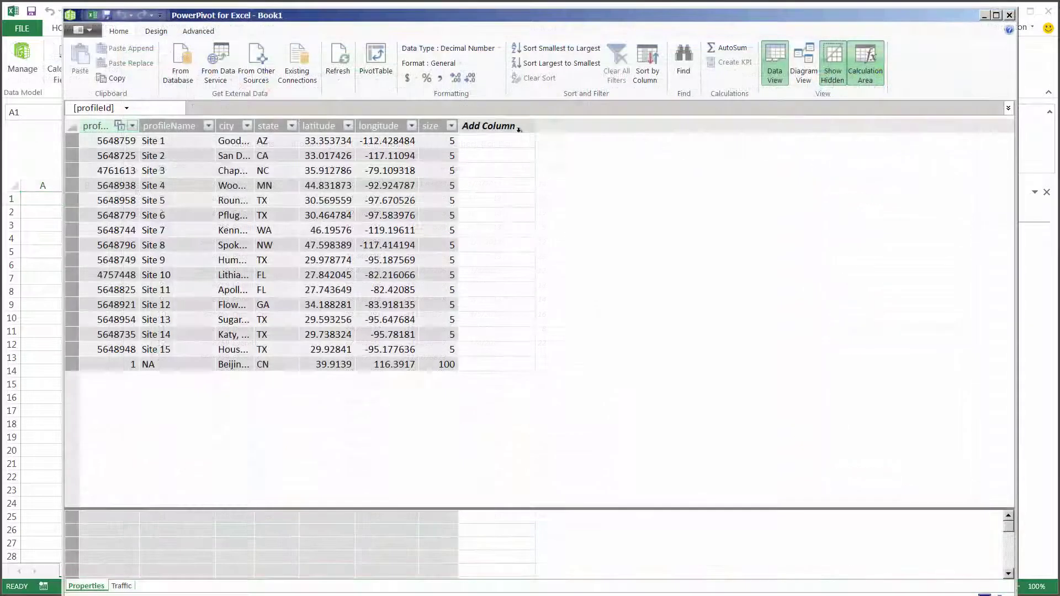
Step: Add a calculated column to the Traffic table in PowerPivot with the formula = [date] & " " & TIMEVALUE( [hour] &":00:00")
click(122, 586)
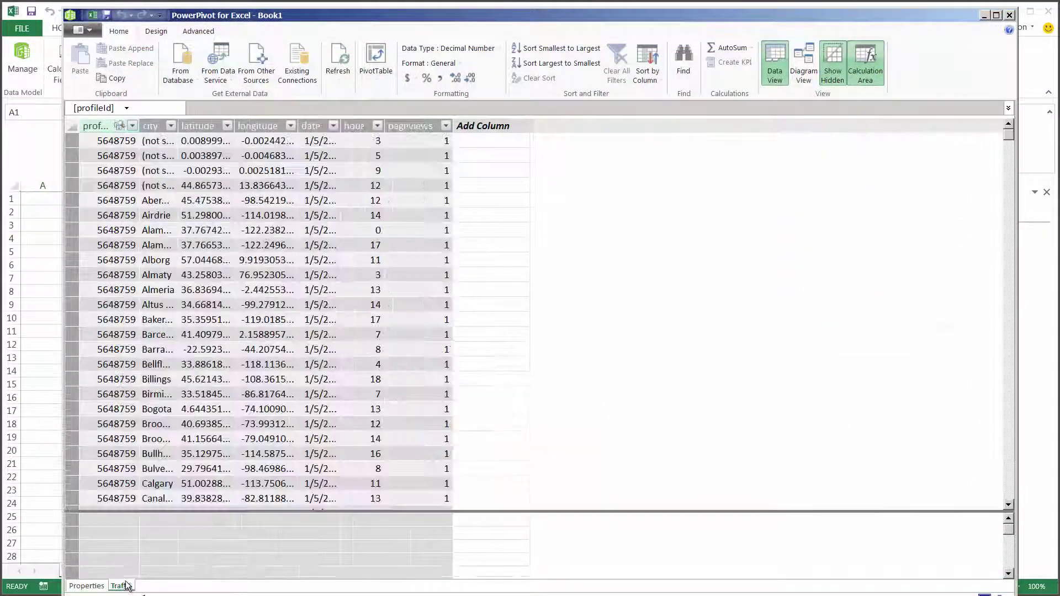
right_click(479, 126)
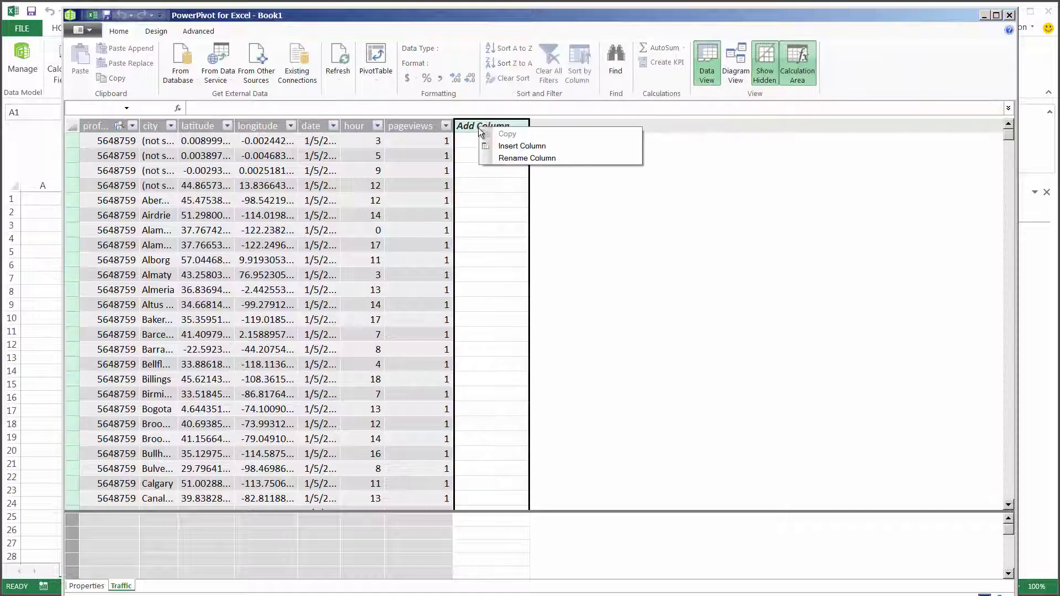
click(505, 144)
click(464, 113)
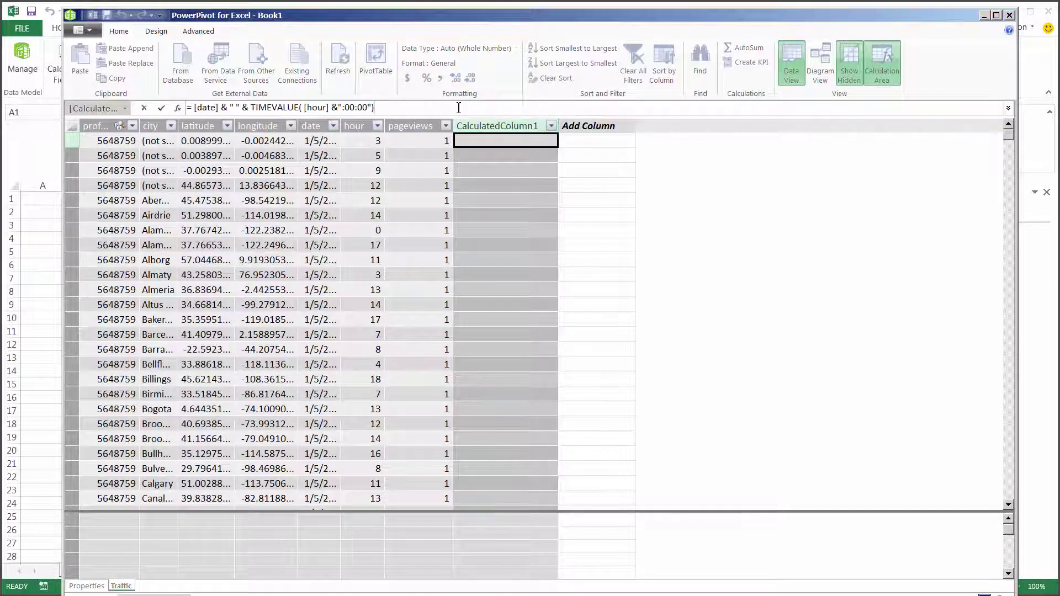
click(161, 110)
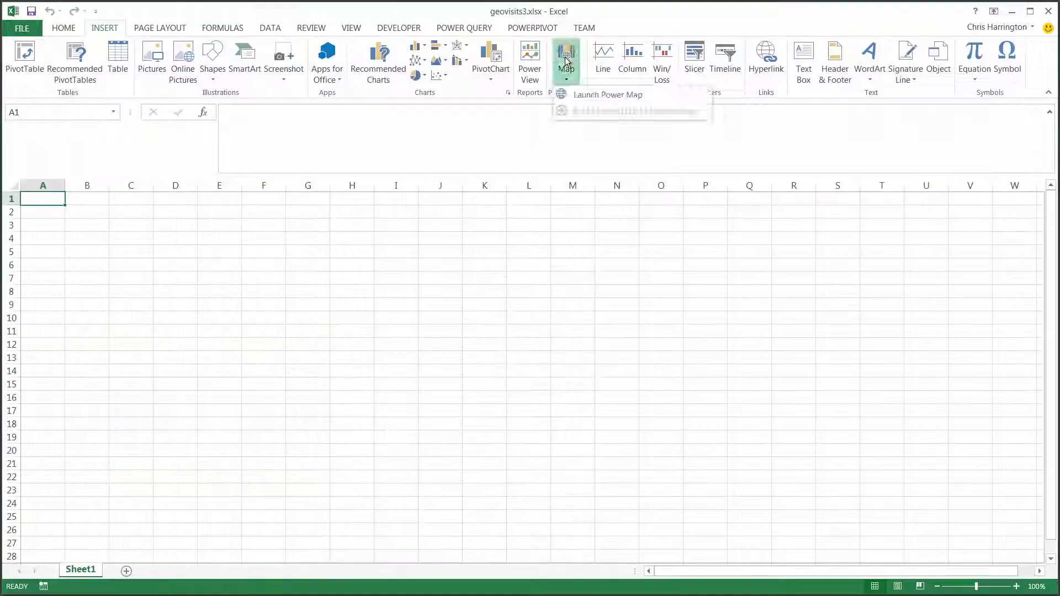
Step: Open the existing Power Map tour of geovisits3.xlsx and set Layer 2's geography to Traffic city, latitude and longitude
click(569, 95)
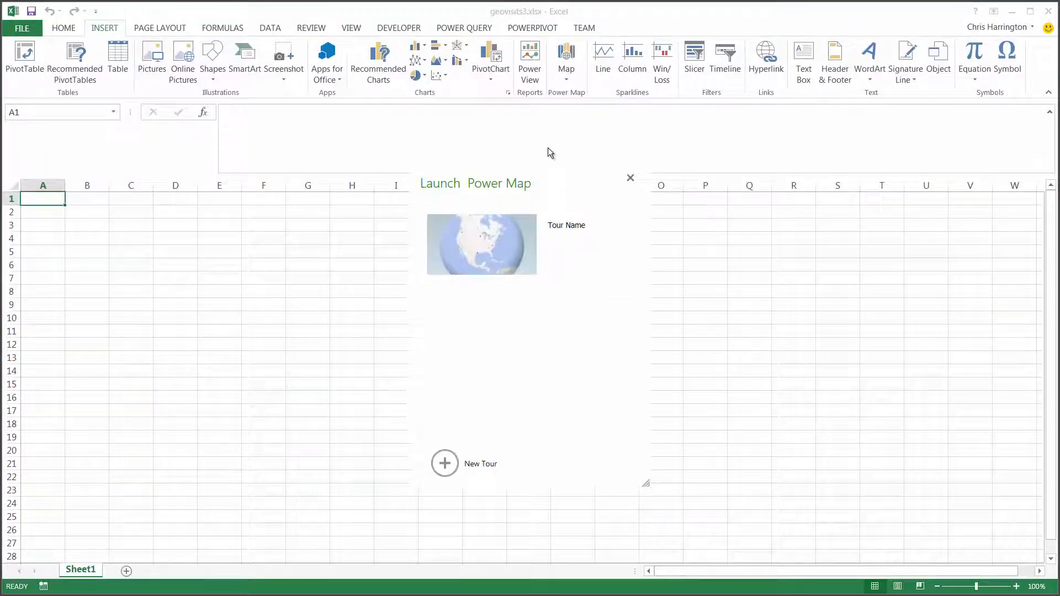
click(515, 236)
click(875, 301)
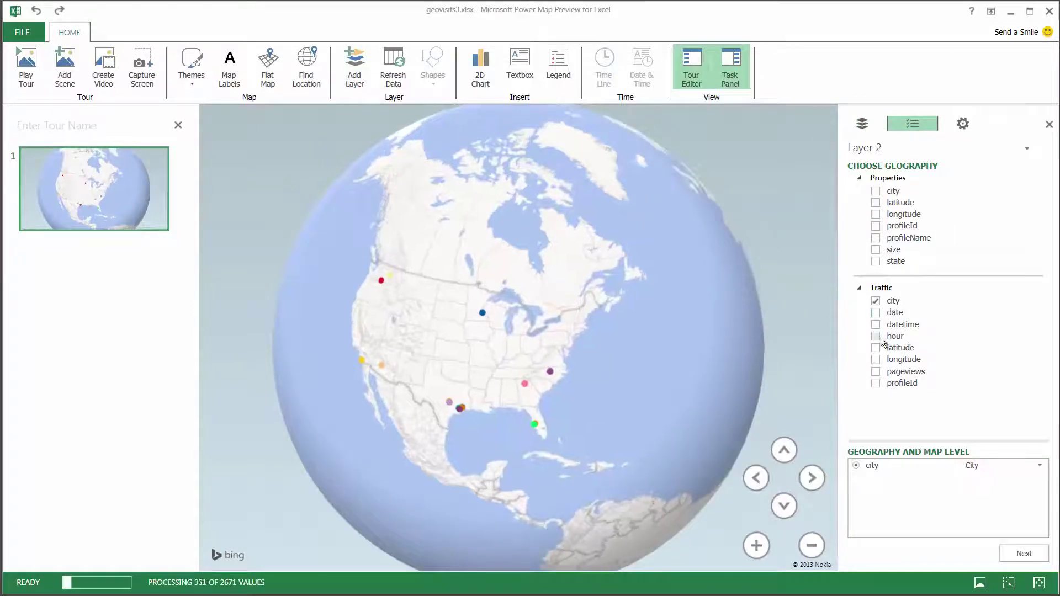
click(876, 348)
click(877, 360)
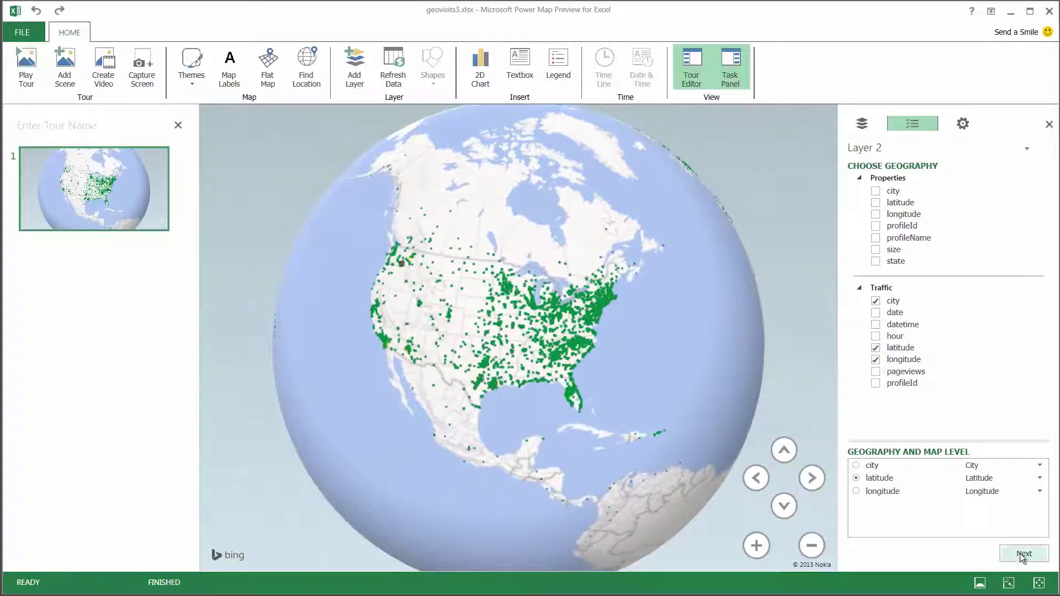
click(1020, 553)
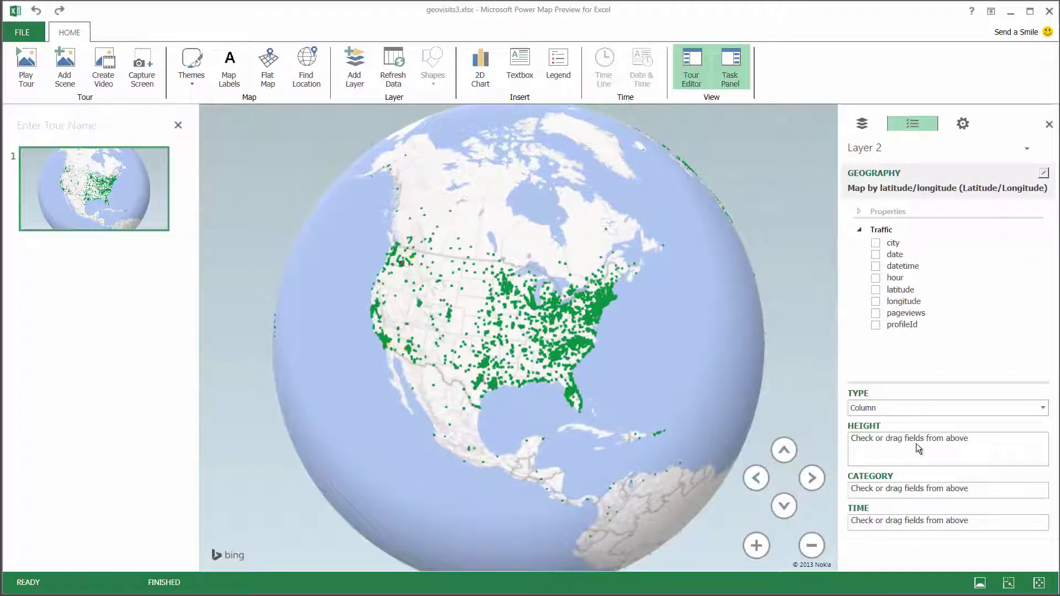
Step: Assign Traffic pageviews to Layer 2's height, profileId to its category and datetime to its time
drag(919, 449, 919, 449)
drag(902, 324, 913, 358)
drag(924, 491, 924, 492)
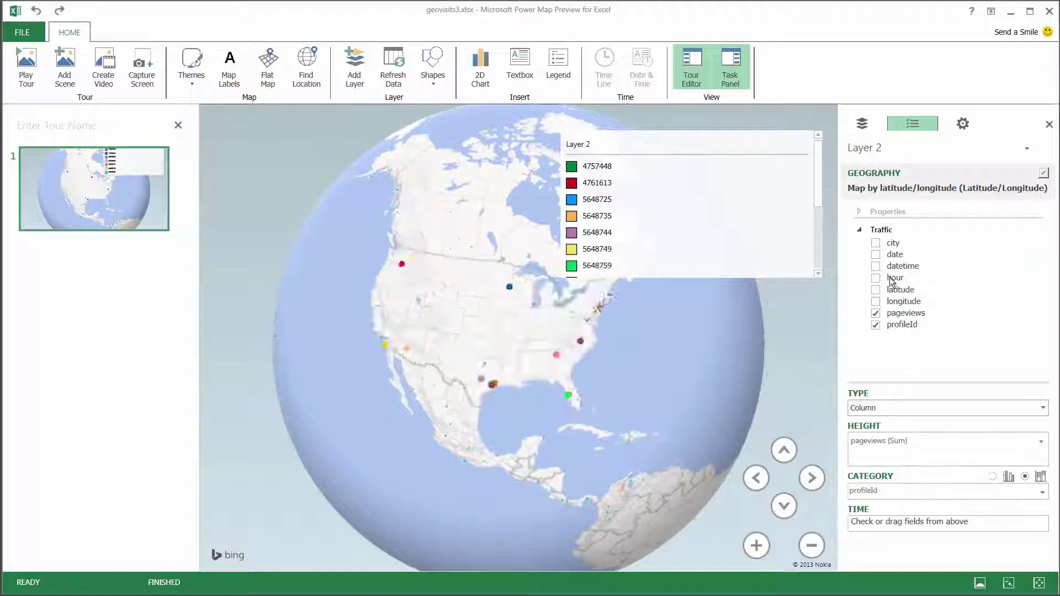
drag(903, 266, 896, 297)
drag(915, 526, 915, 525)
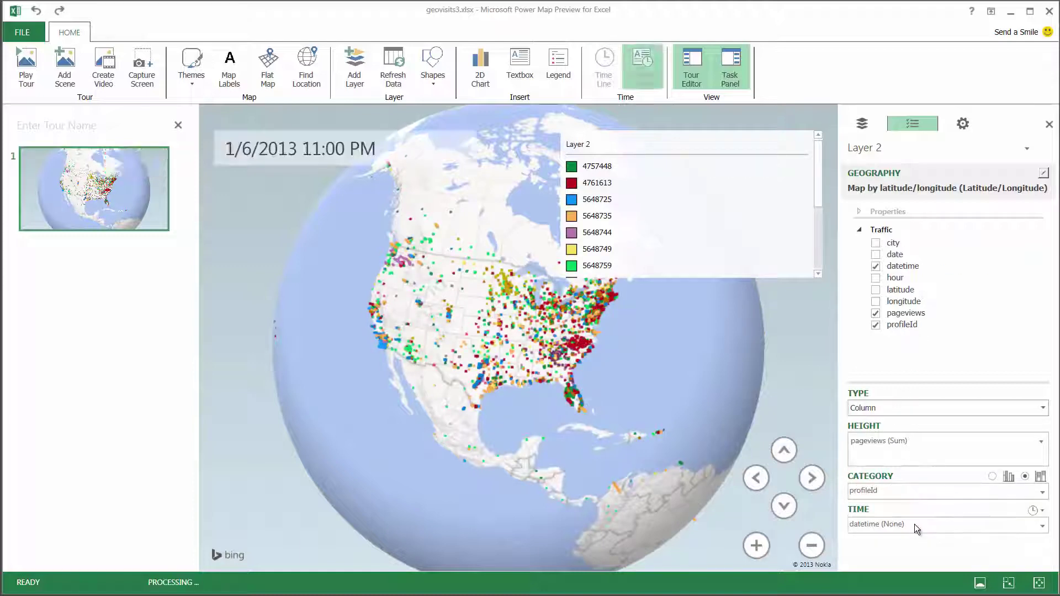
Step: Make the layer's data show for an instant and open the scene duration for editing in the scene options
click(1043, 516)
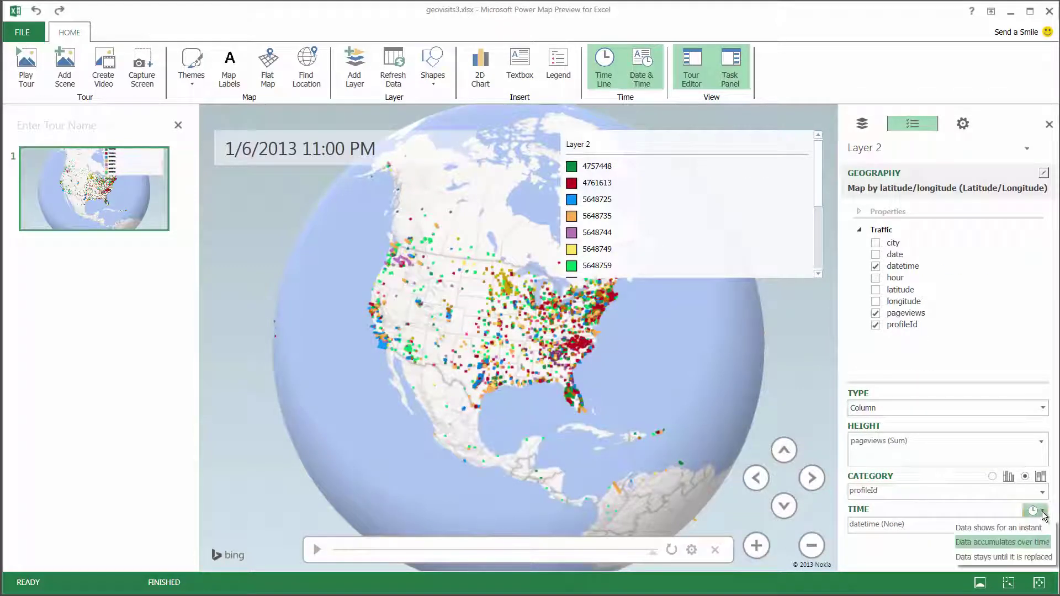
click(1026, 528)
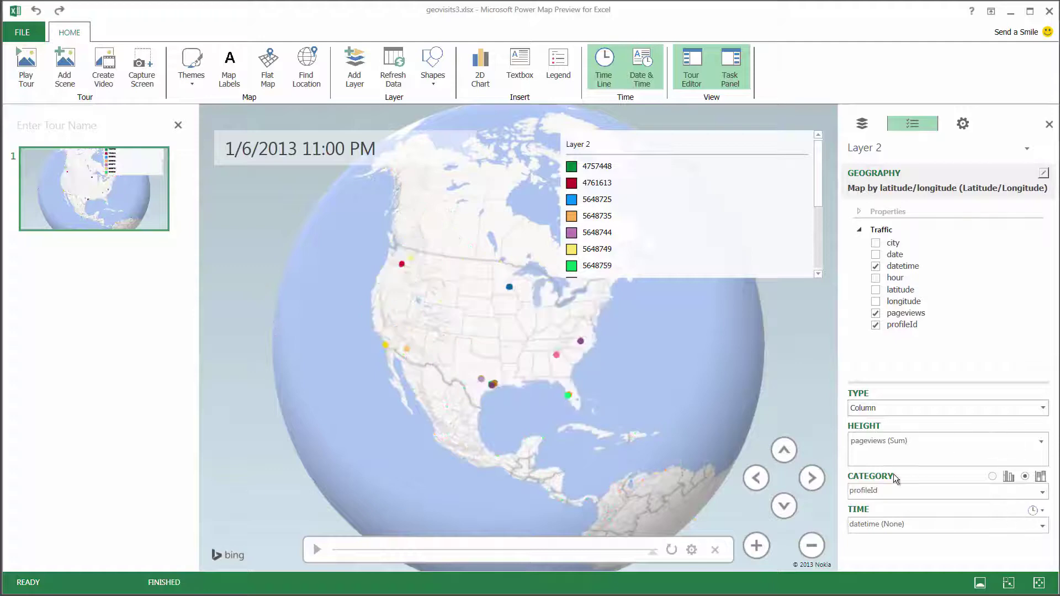
click(693, 550)
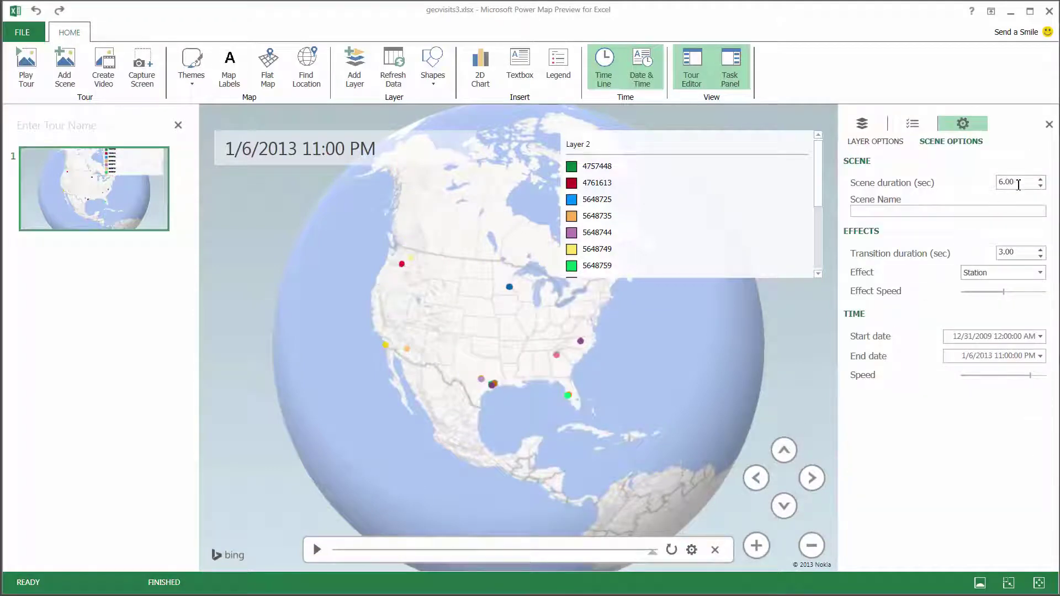
drag(1019, 185, 990, 191)
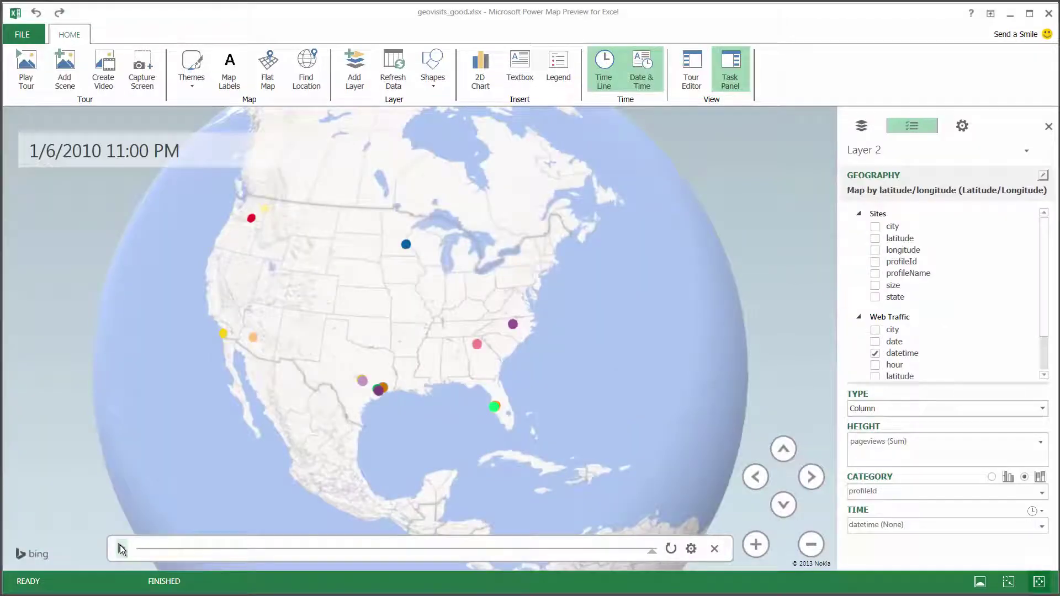
Step: Play the web traffic timeline in geovisits_good.xlsx and examine the columns around Texas, the Southeast and the Northeast coast
click(121, 545)
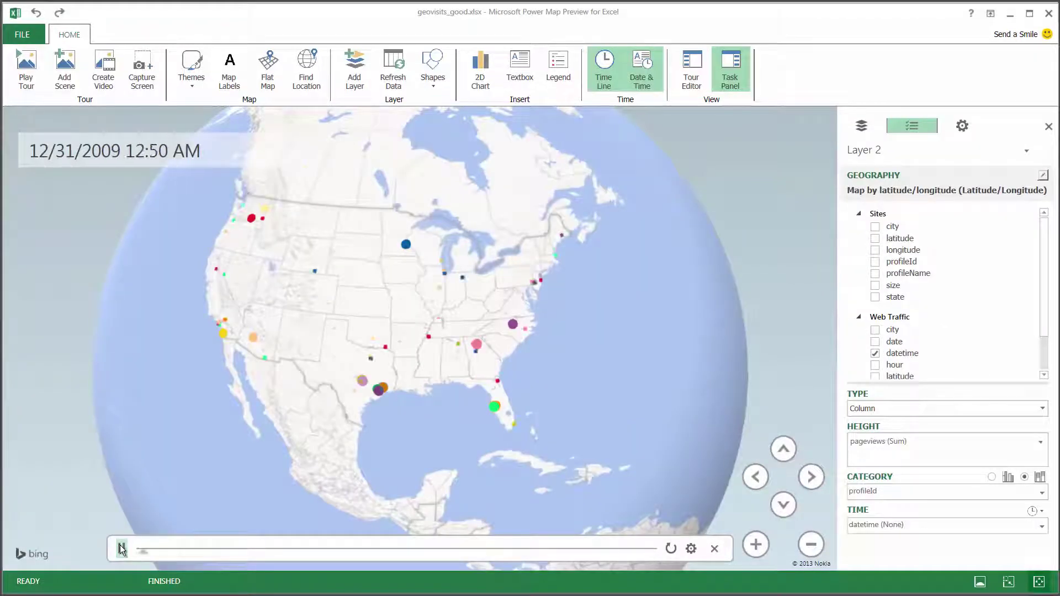
scroll(411, 360, up, 10)
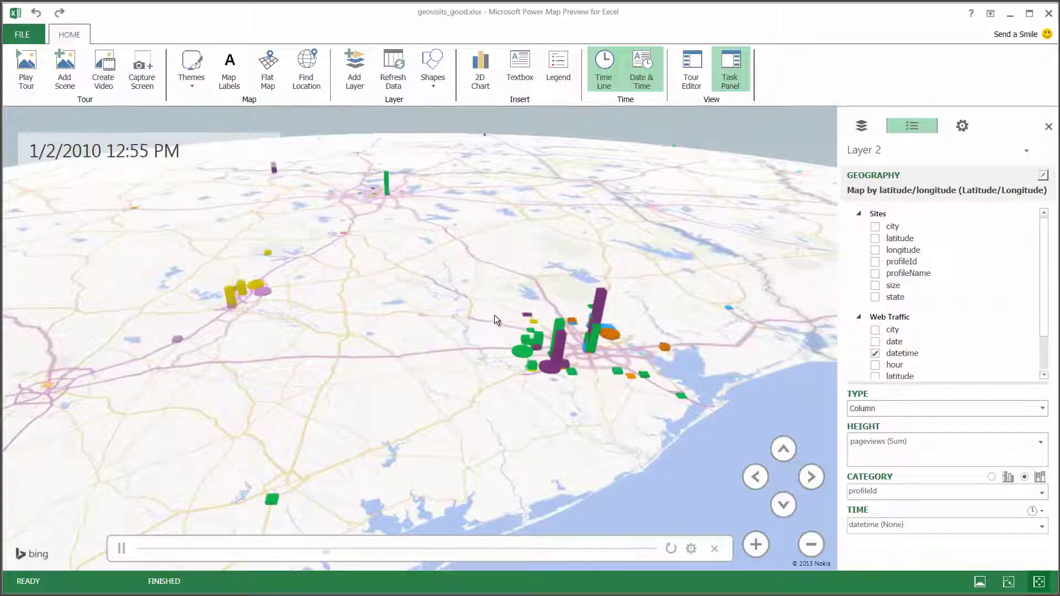
scroll(496, 317, down, 6)
drag(601, 200, 319, 433)
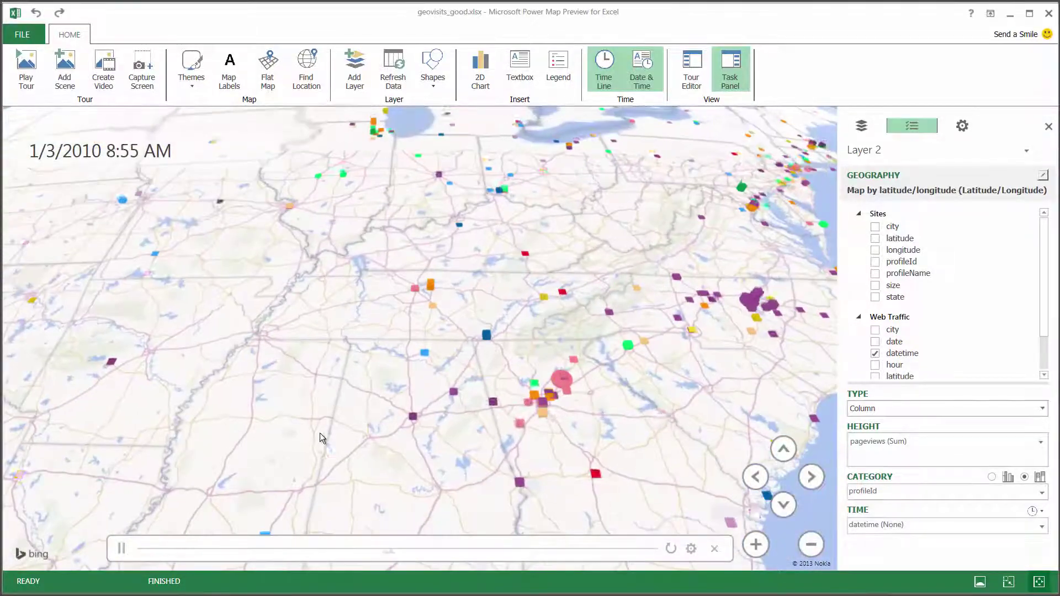
scroll(324, 428, up, 5)
drag(150, 511, 442, 347)
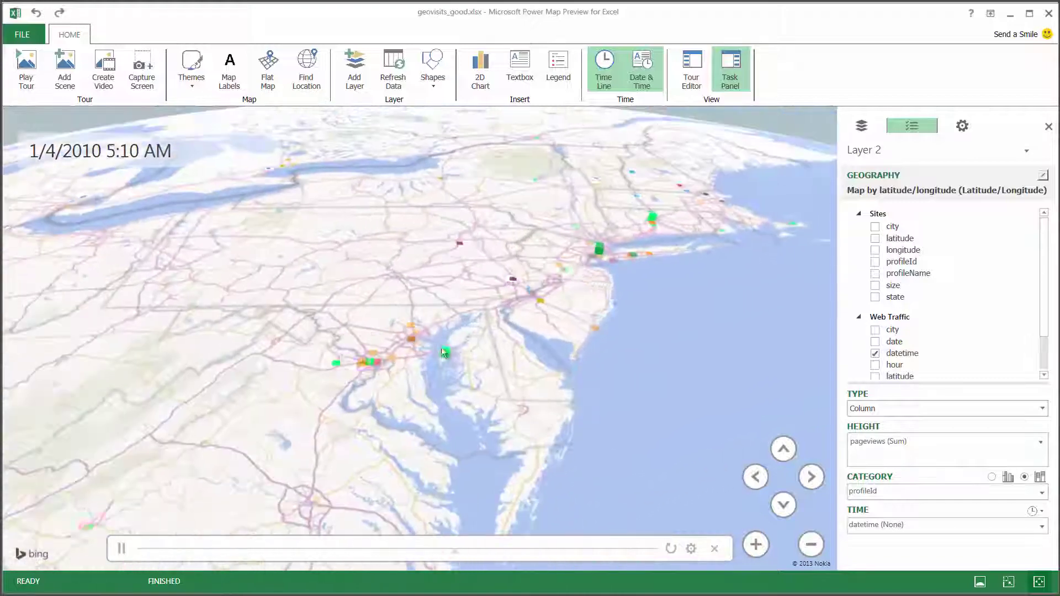
scroll(517, 291, up, 3)
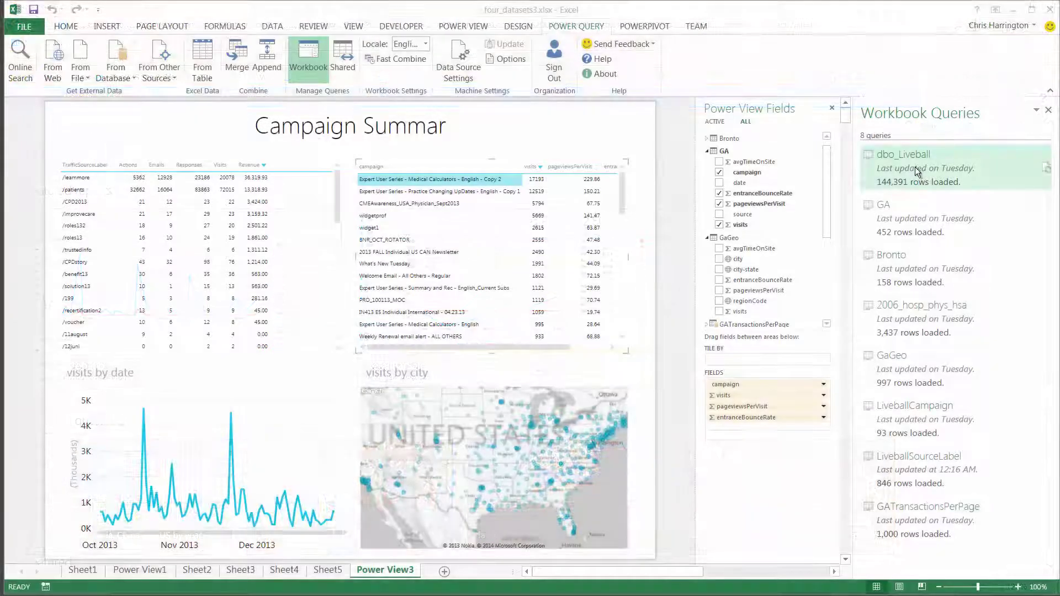
Step: Share a copy of the dbo_Liveball query from four_datasets3.xlsx with everyone in the enterprise, including preview rows
mouse_move(915, 167)
click(550, 303)
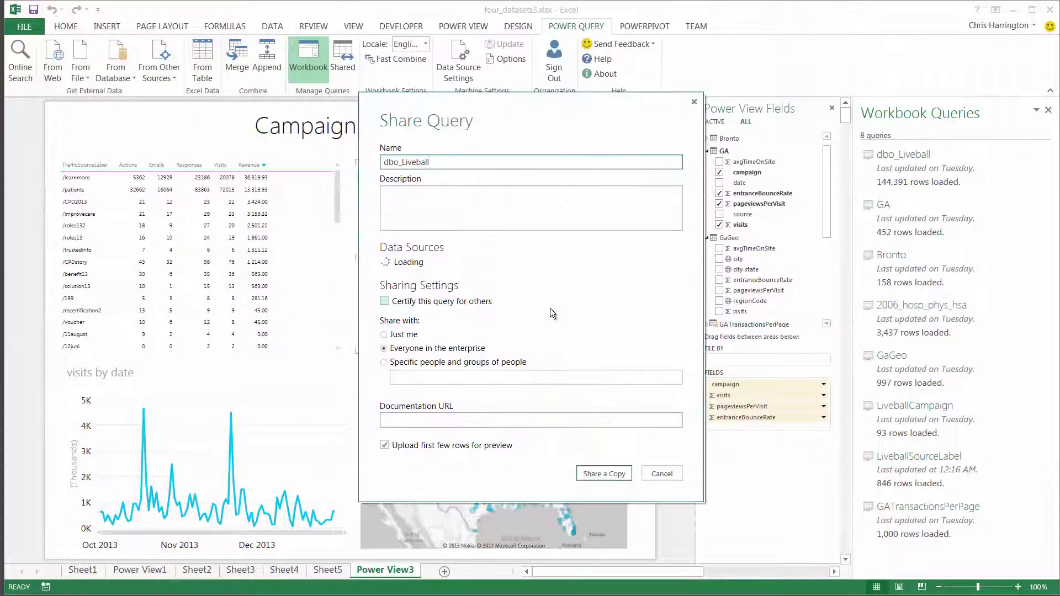
click(591, 486)
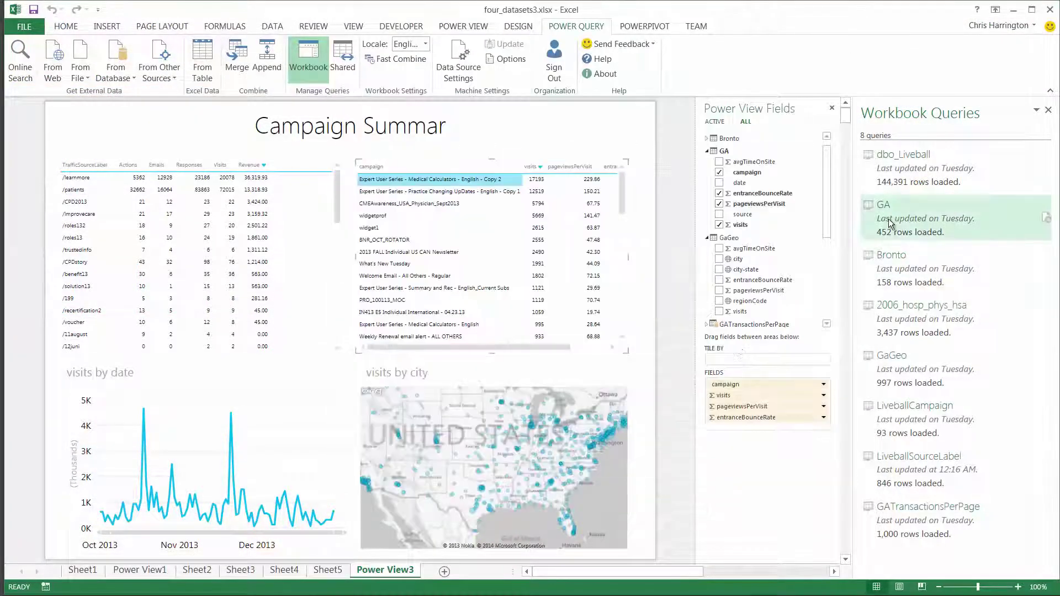
Step: Share a copy of the GA workbook query
mouse_move(889, 219)
click(549, 353)
click(599, 486)
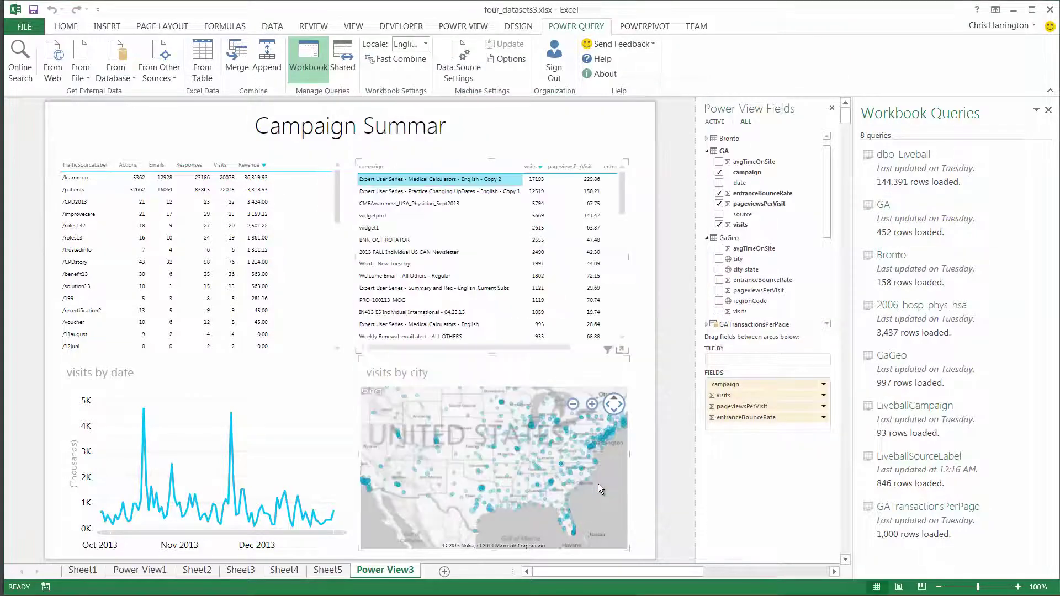
Step: Share a copy of the 2006_hosp_phys_hsa workbook query and bring up the LiveballSourceLabel query's preview
mouse_move(921, 317)
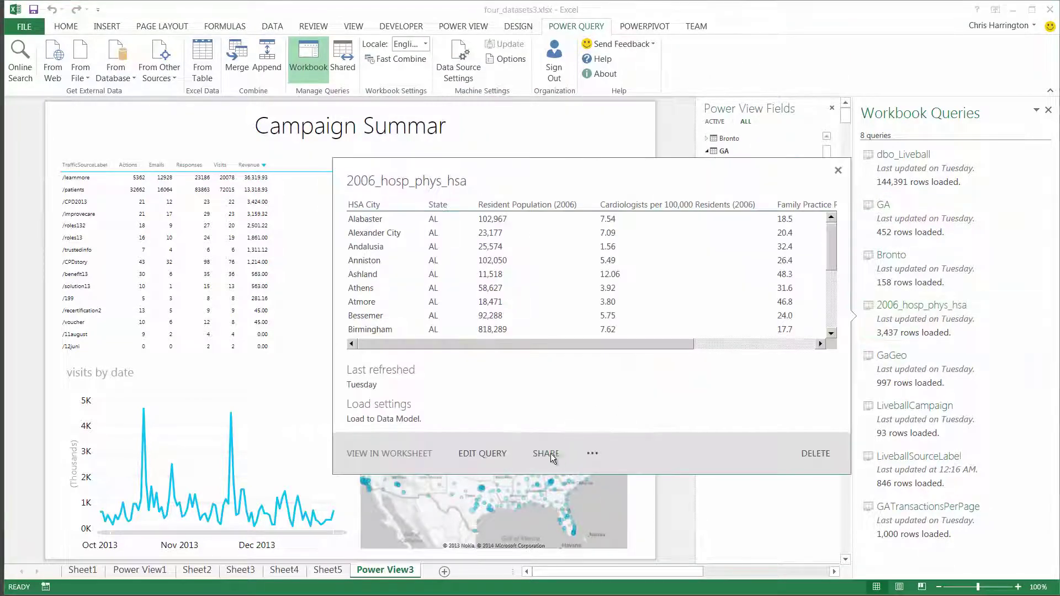
click(551, 453)
click(591, 485)
mouse_move(947, 456)
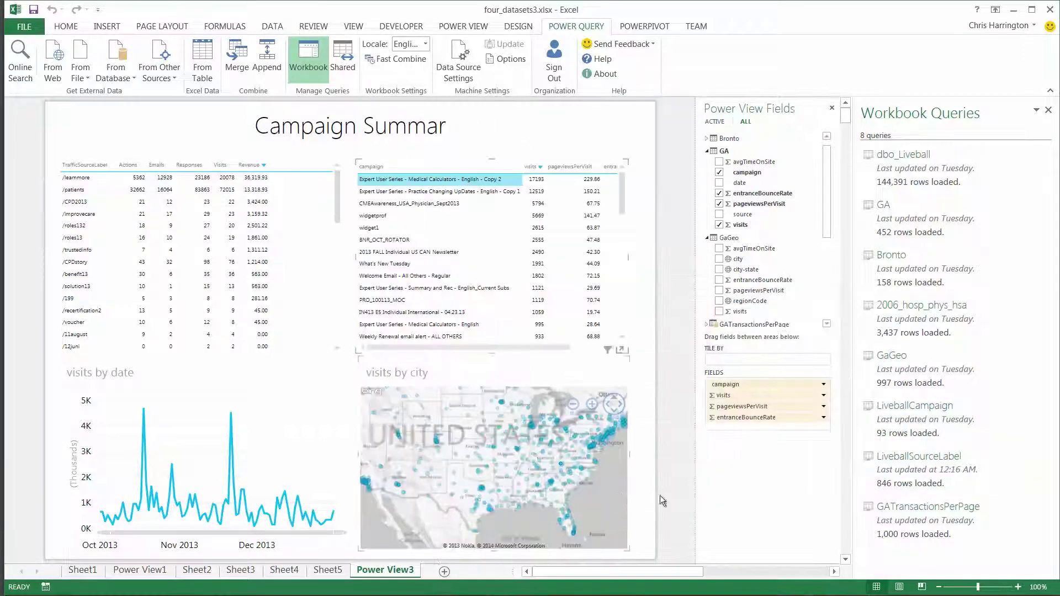
Step: Create a blank workbook, run a Power Query online search for "traffic" limited to My Shared, and preview the matching Liveball queries
mouse_move(884, 528)
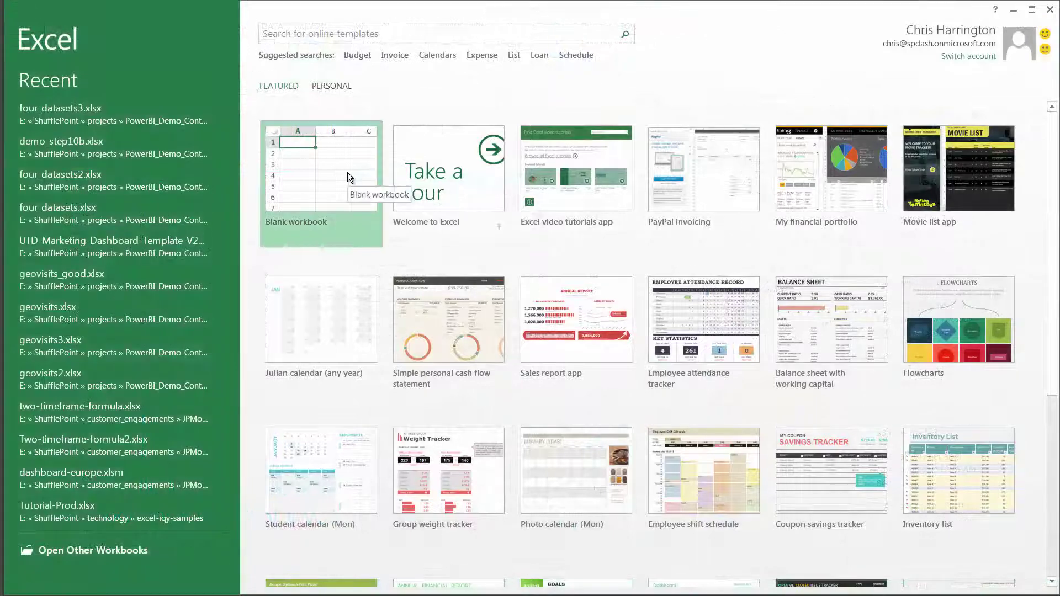
click(347, 173)
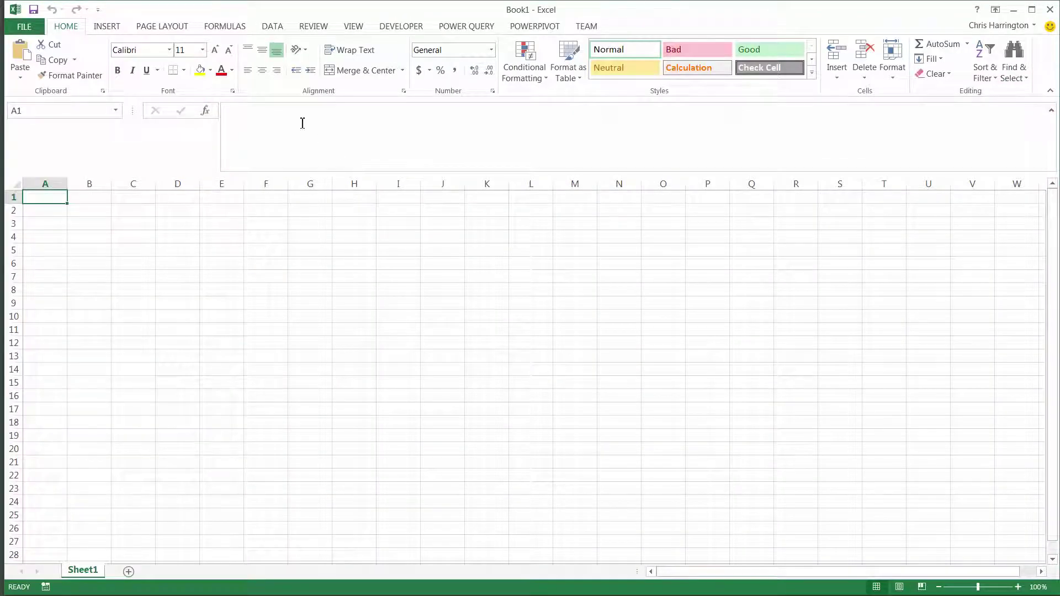
click(448, 27)
click(31, 55)
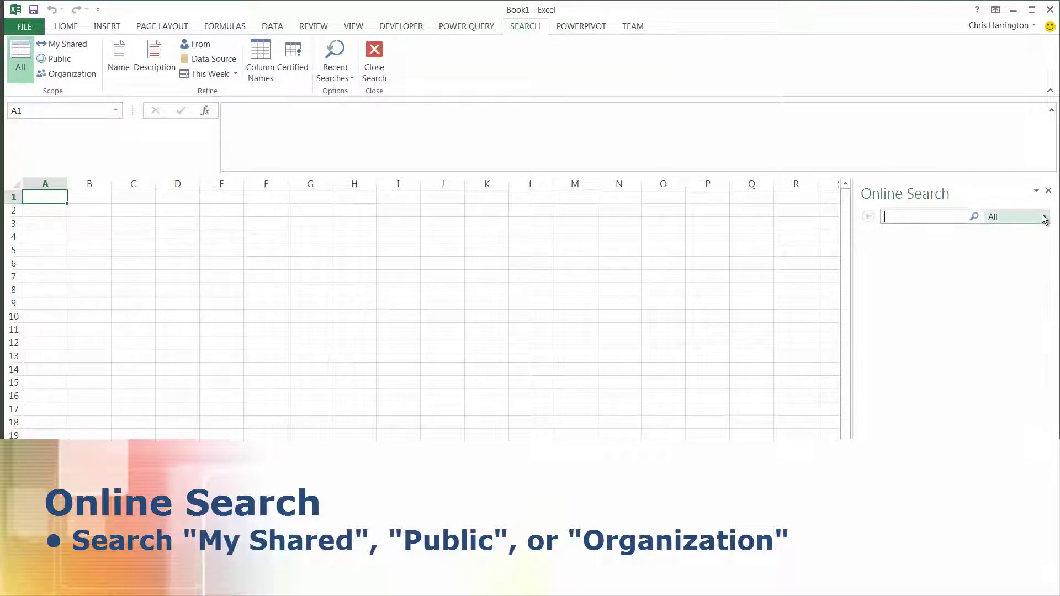
click(1044, 217)
click(1011, 243)
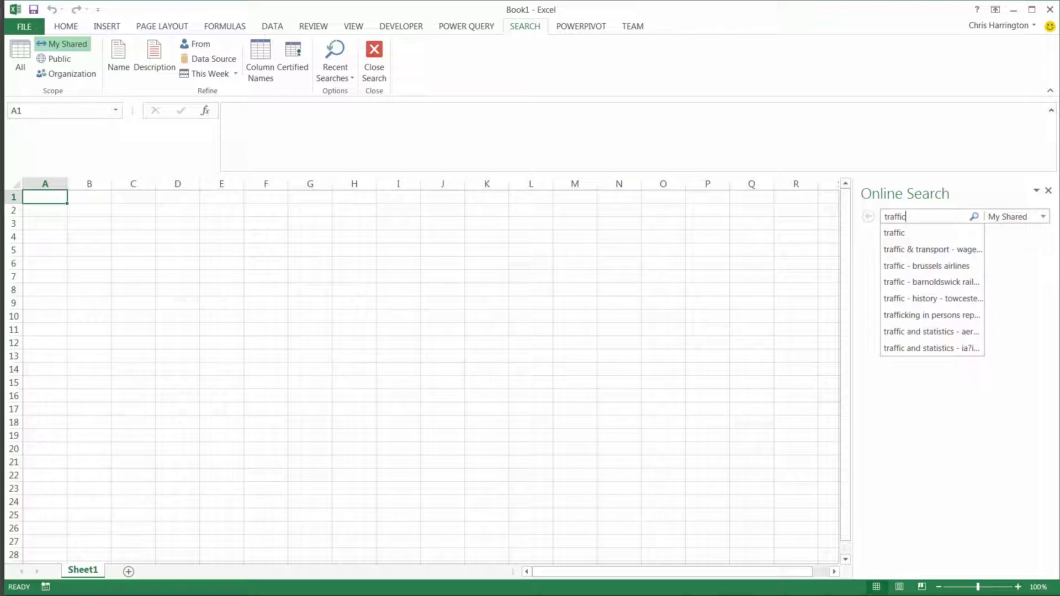
click(920, 235)
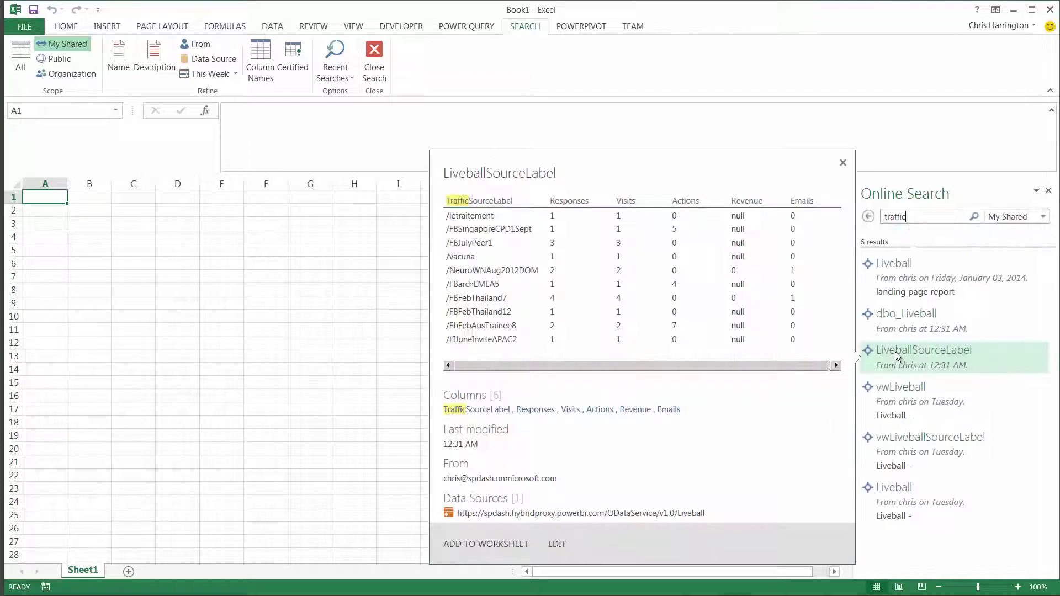
mouse_move(900, 387)
Step: Search the My Shared queries for "visits" and preview the GA and GATransactionsPerPage queries
click(887, 217)
text(v)
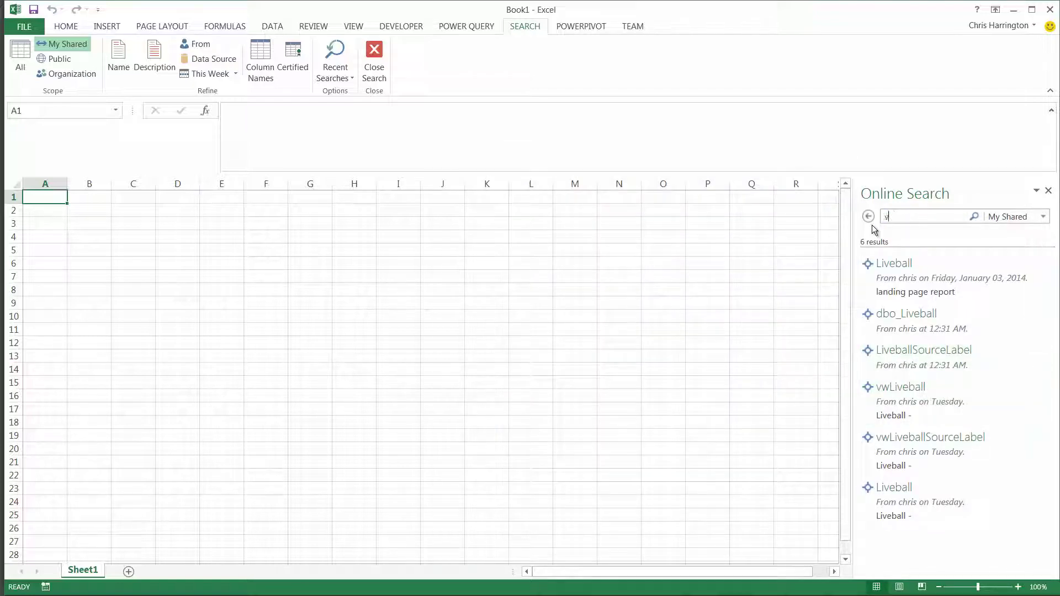
text(isits)
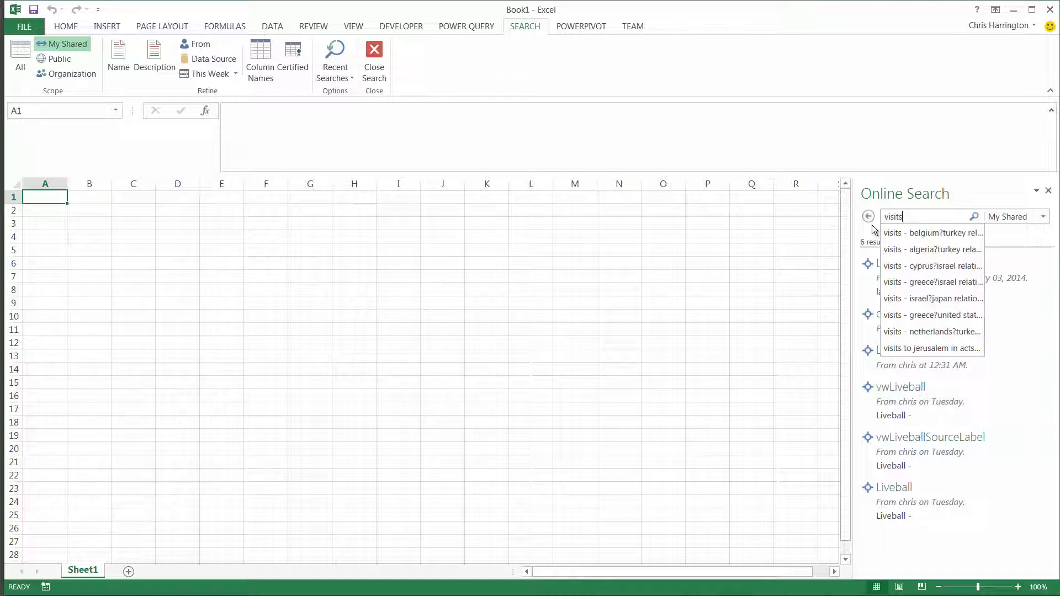
key(Return)
scroll(920, 544, down, 2)
mouse_move(920, 544)
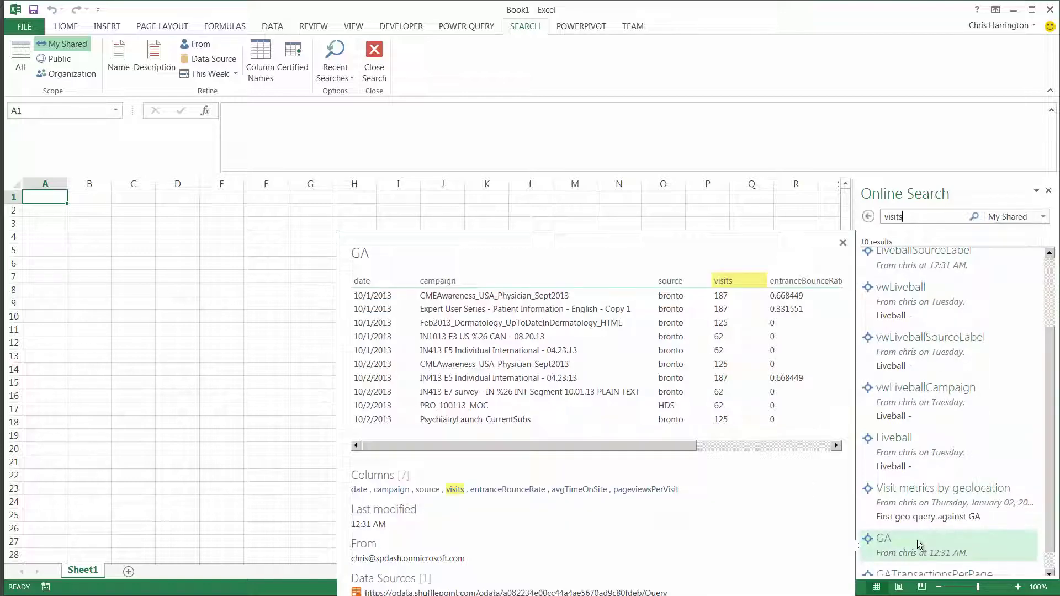
mouse_move(920, 574)
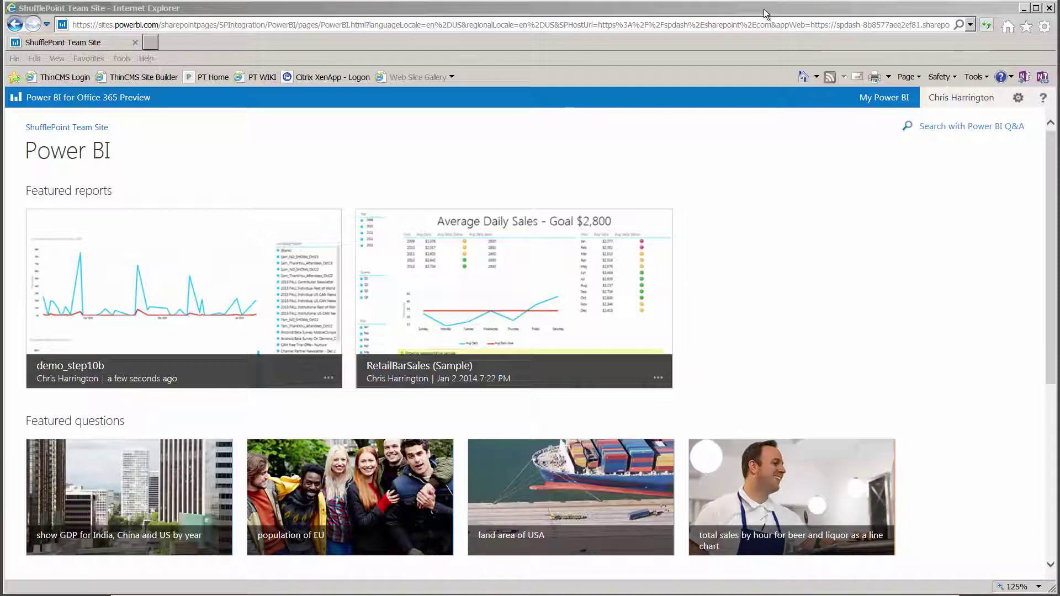
Step: On the Power BI site in Internet Explorer, upload four_datasets3.xlsx from the excel_docs folder to Documents and add it to Q&A
scroll(458, 323, down, 5)
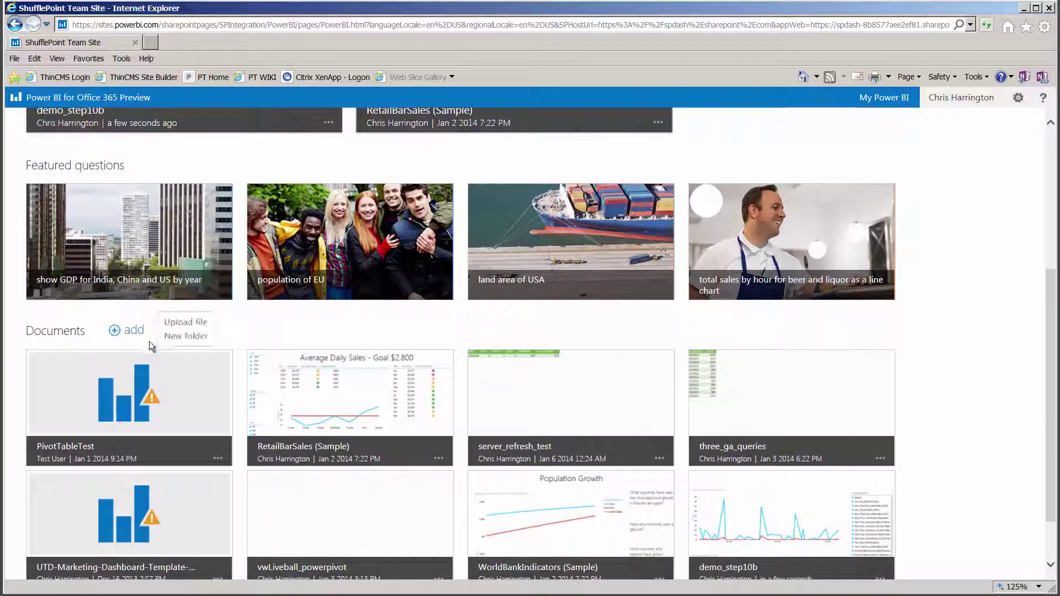
click(170, 323)
click(655, 314)
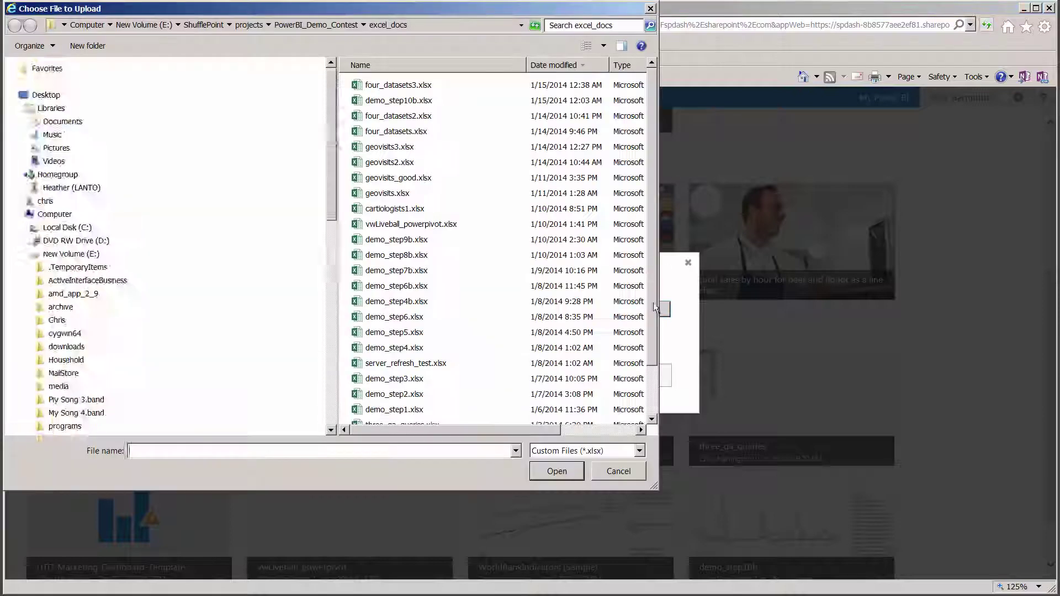
click(418, 88)
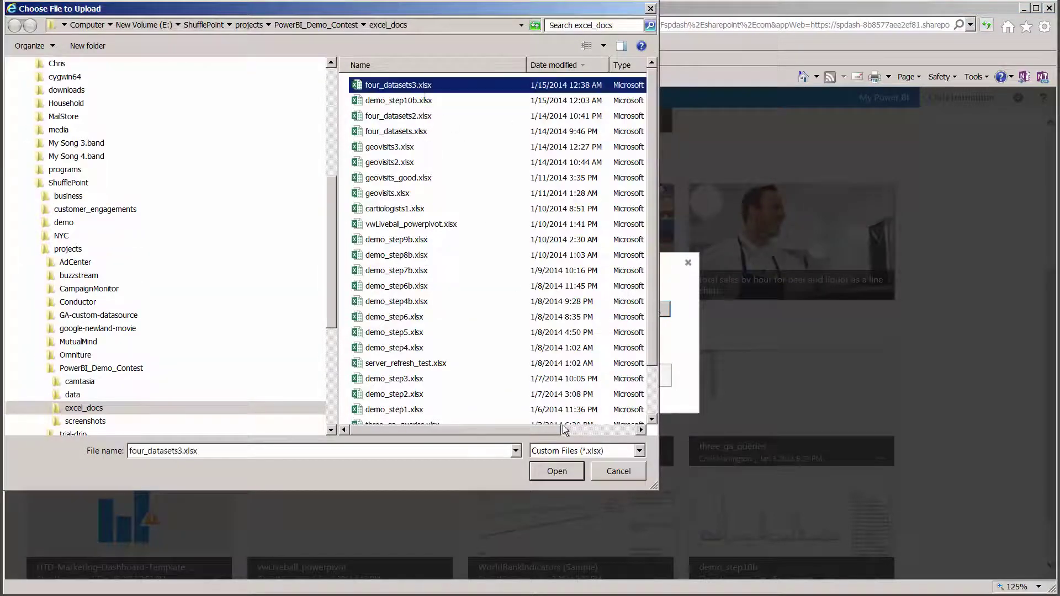
click(558, 471)
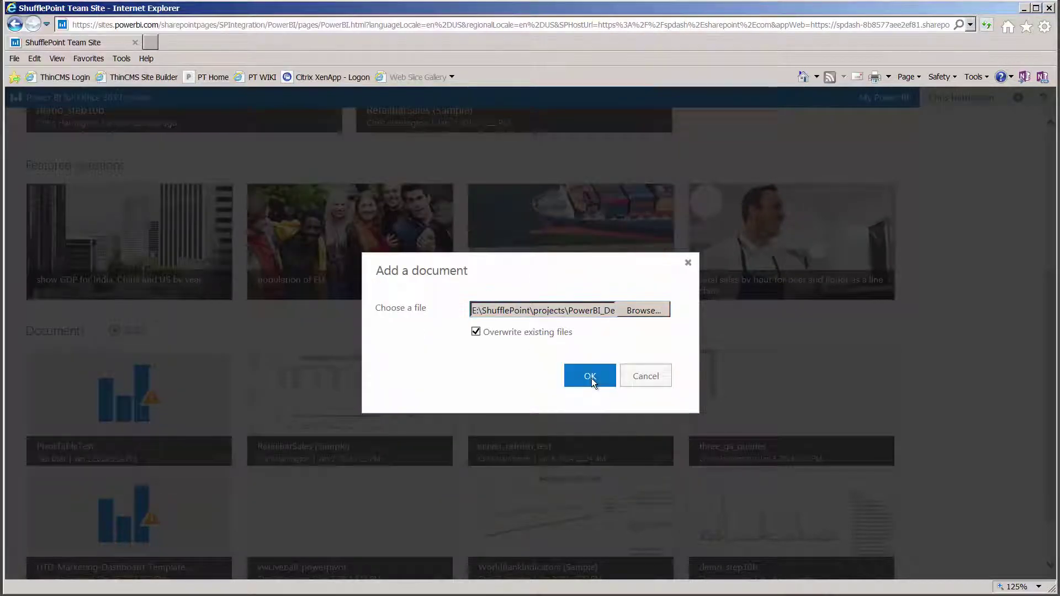
click(591, 379)
scroll(1057, 420, down, 2)
scroll(277, 522, down, 1)
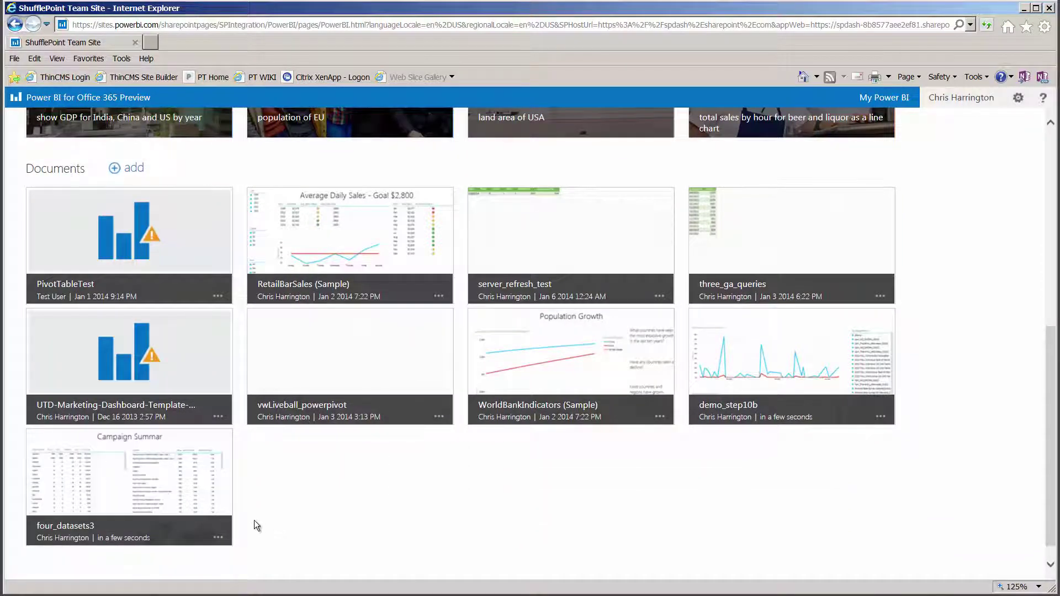
click(218, 538)
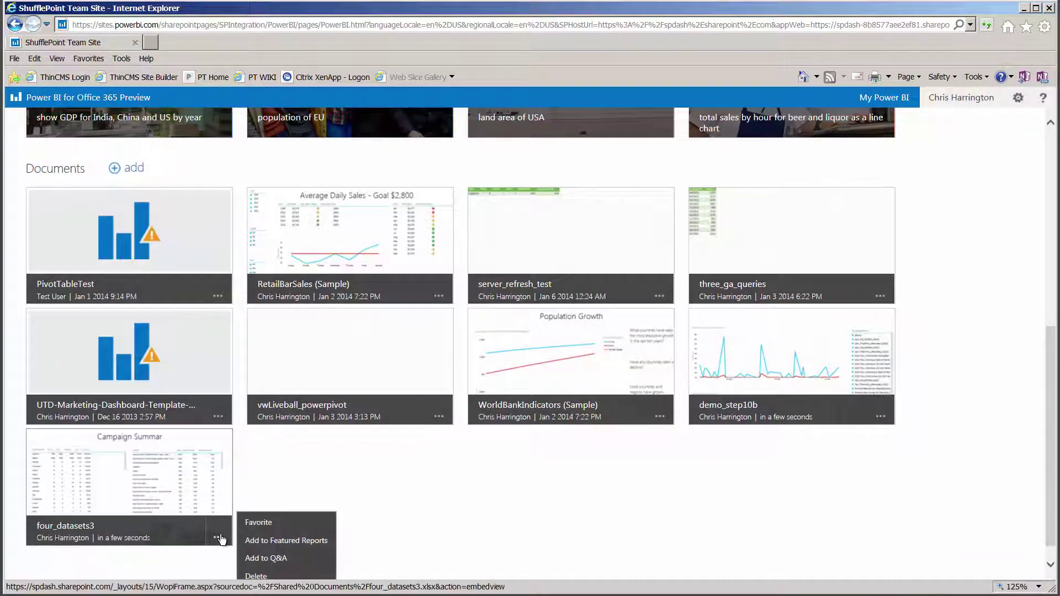
click(261, 554)
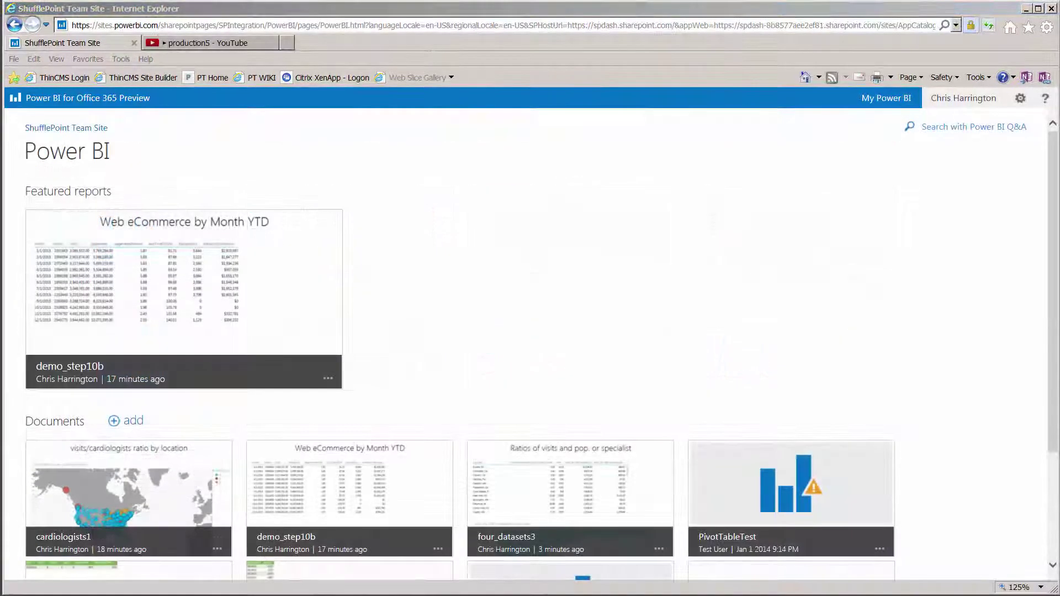
Step: Ask Power BI Q&A for "campaign transaction revenue" and show the answer as a pie chart
click(936, 128)
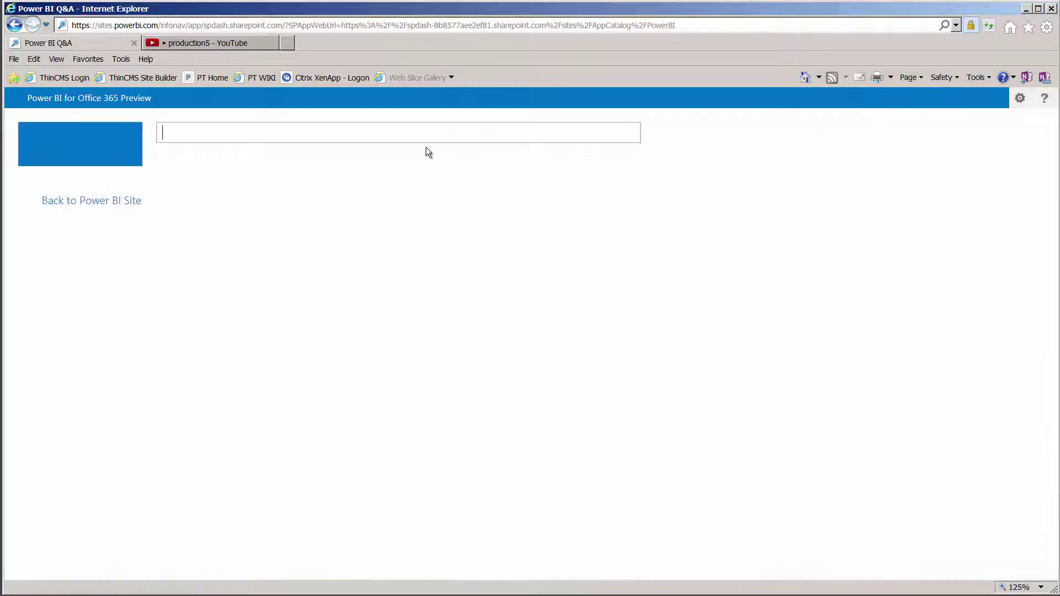
text(campaign)
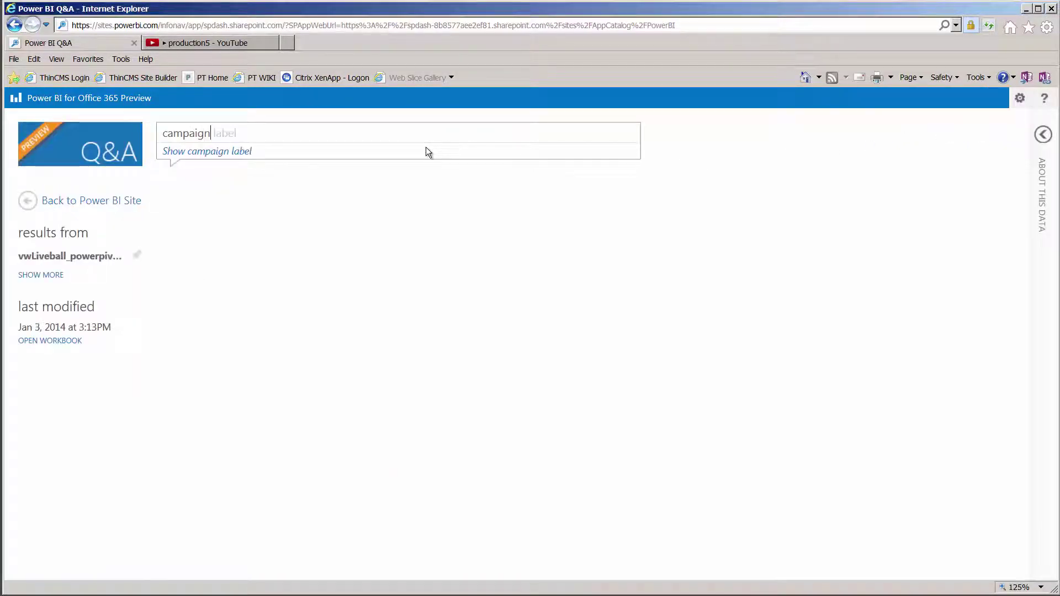
text( trans)
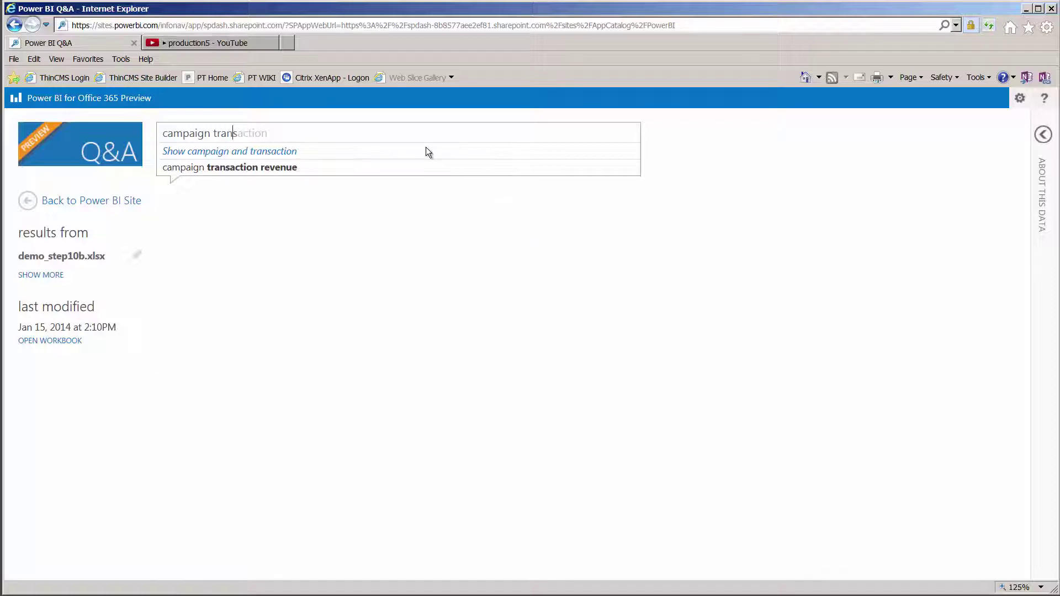
text(action revenue)
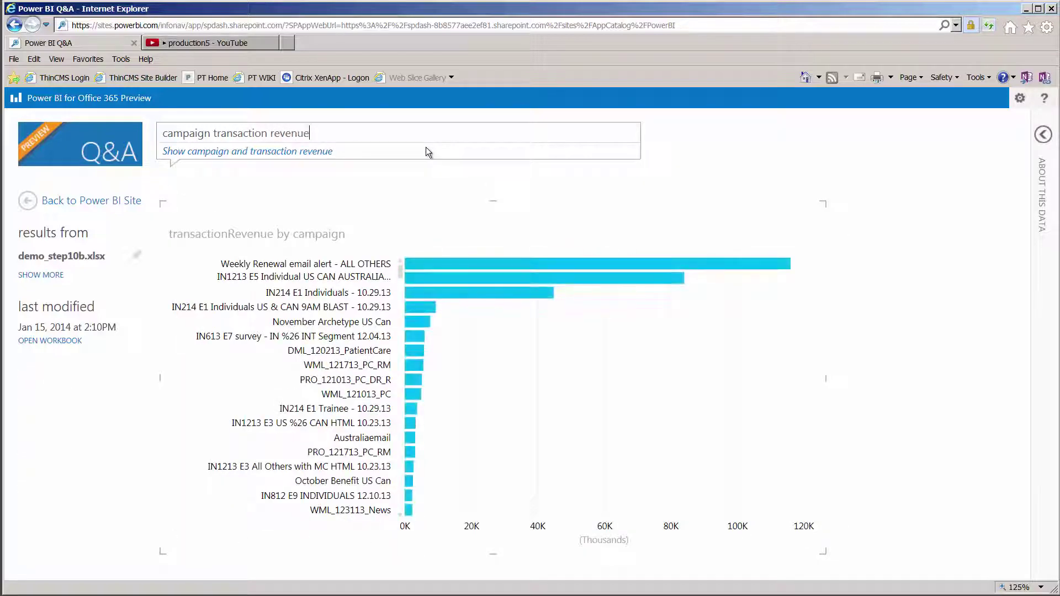
scroll(221, 331, down, 1)
click(37, 420)
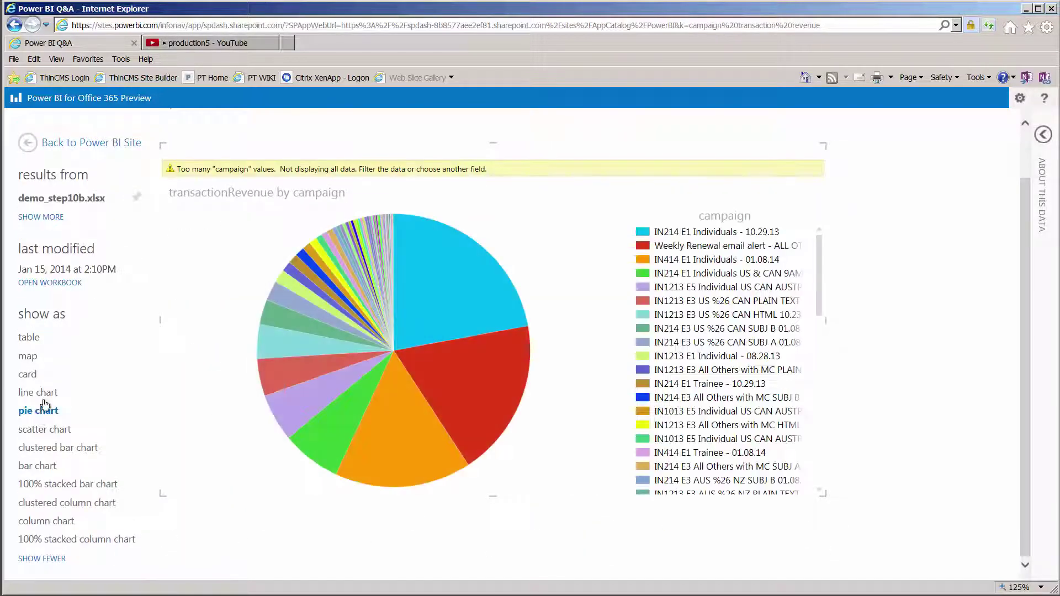
Step: Replace the Q&A question with "visits by month" and show the answer as a line chart
scroll(290, 188, up, 3)
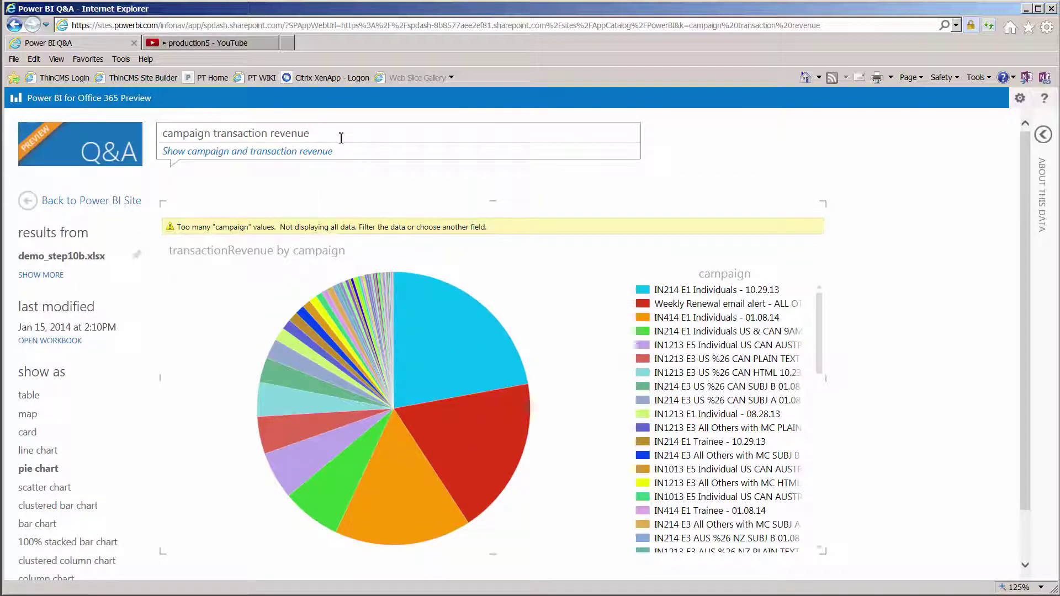
triple_click(197, 133)
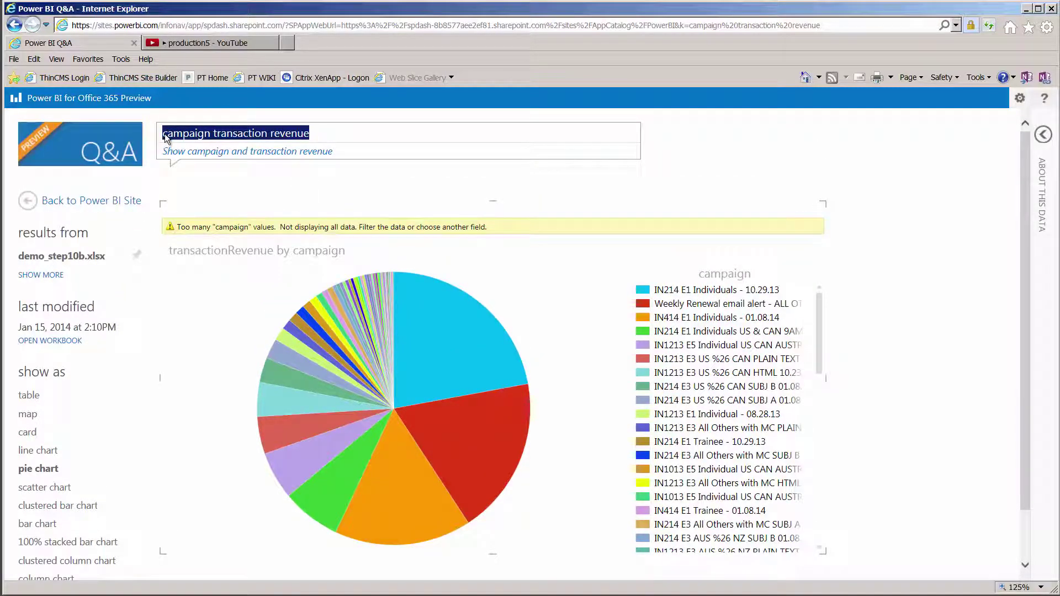
text(visits by mon)
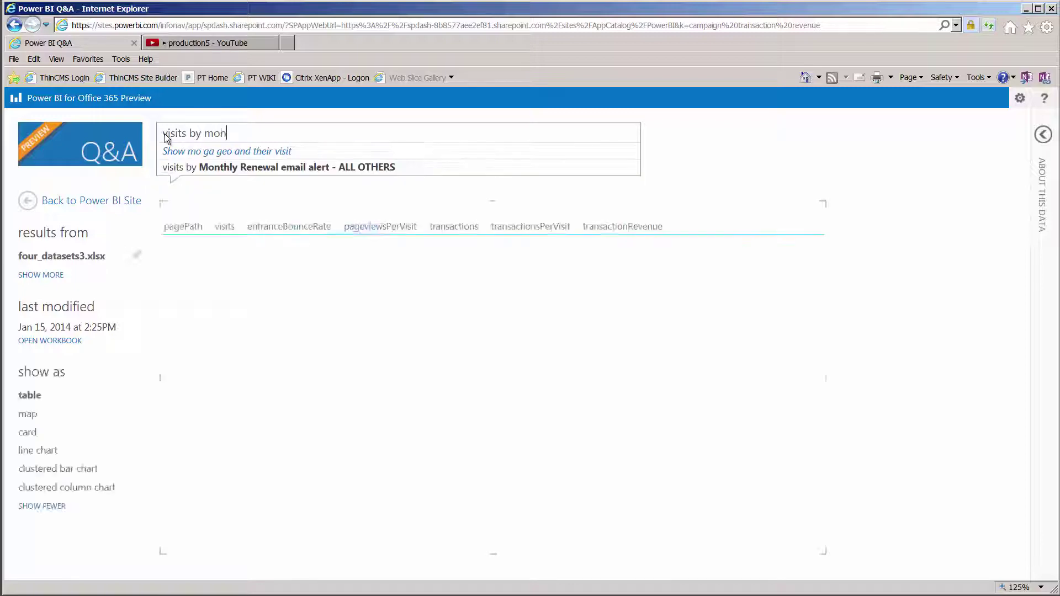
text(th)
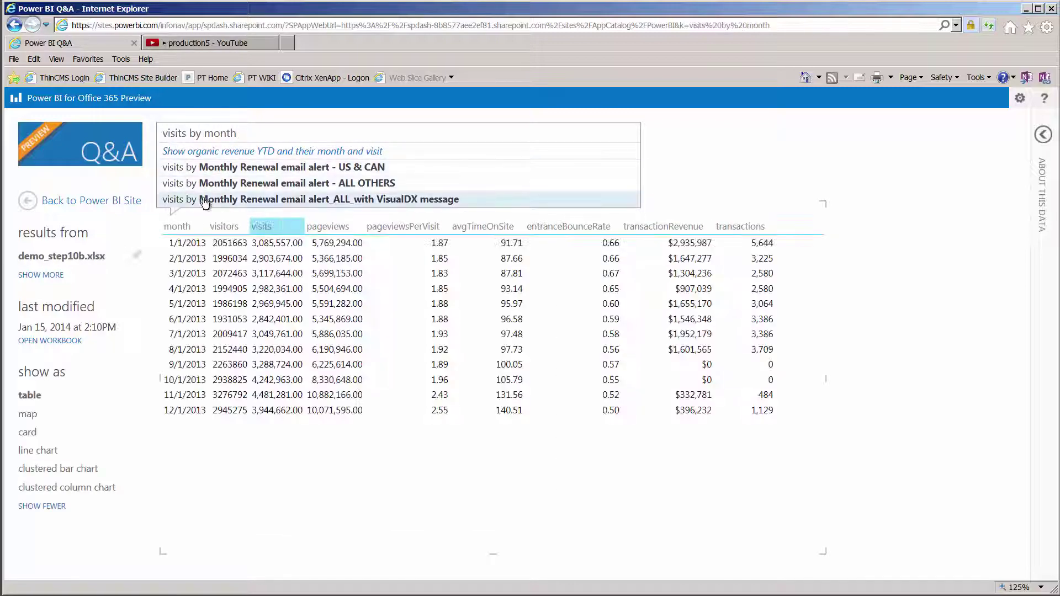
click(53, 451)
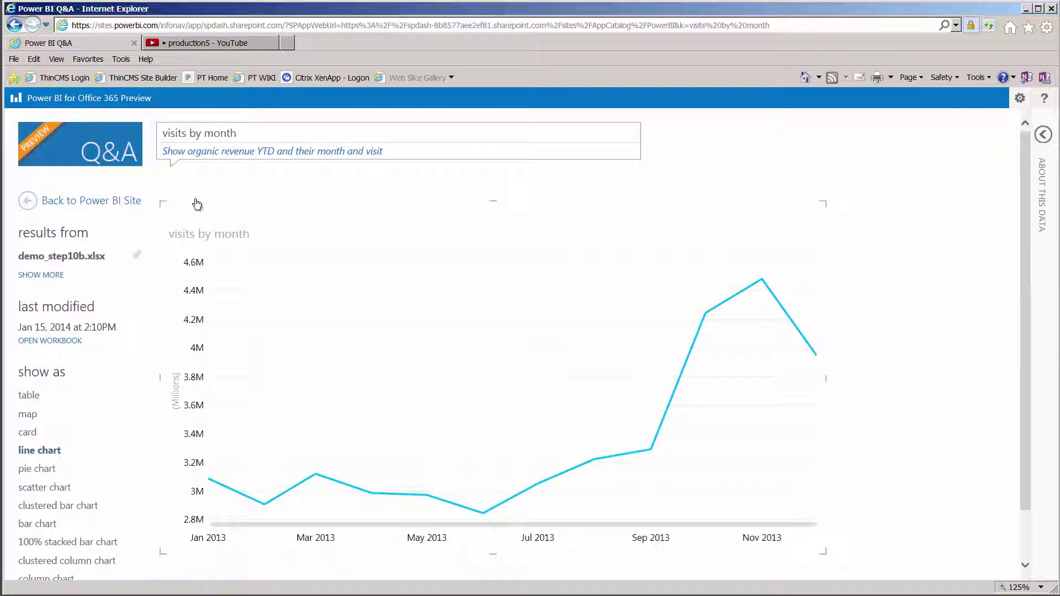
Step: Ask Q&A for "emails sent" instead, view the answer, and clear the question
click(243, 132)
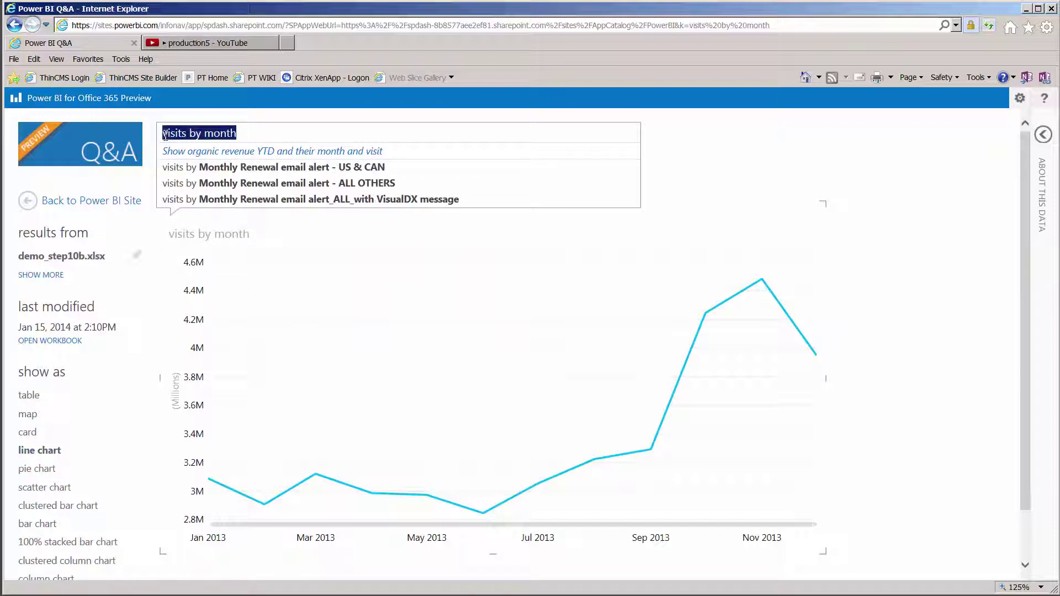
text(emails sent)
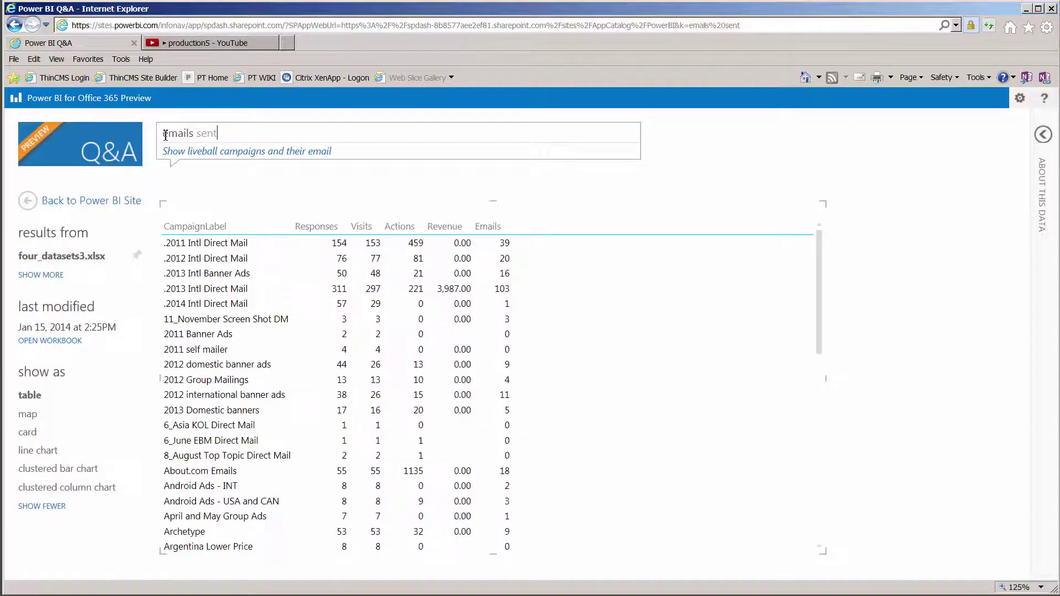
key(BackSpace)
key(BackSpace)
key(BackSpace)
key(BackSpace)
key(BackSpace)
key(BackSpace)
key(BackSpace)
key(BackSpace)
key(BackSpace)
key(BackSpace)
key(BackSpace)
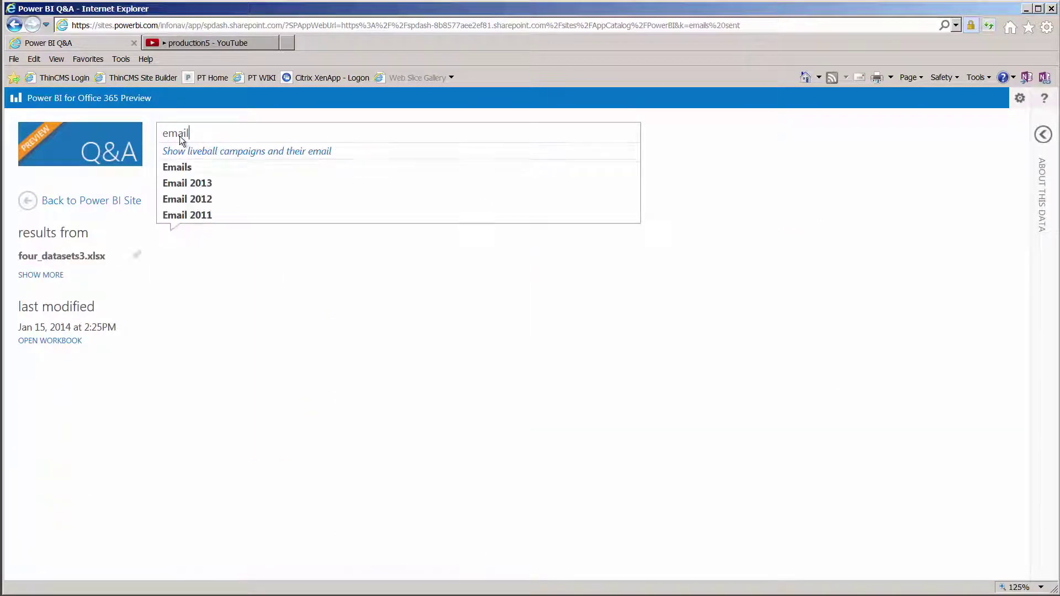
Step: Ask Q&A for "resident population by city" and allow the data to be geocoded by Bing for the map
text(resid)
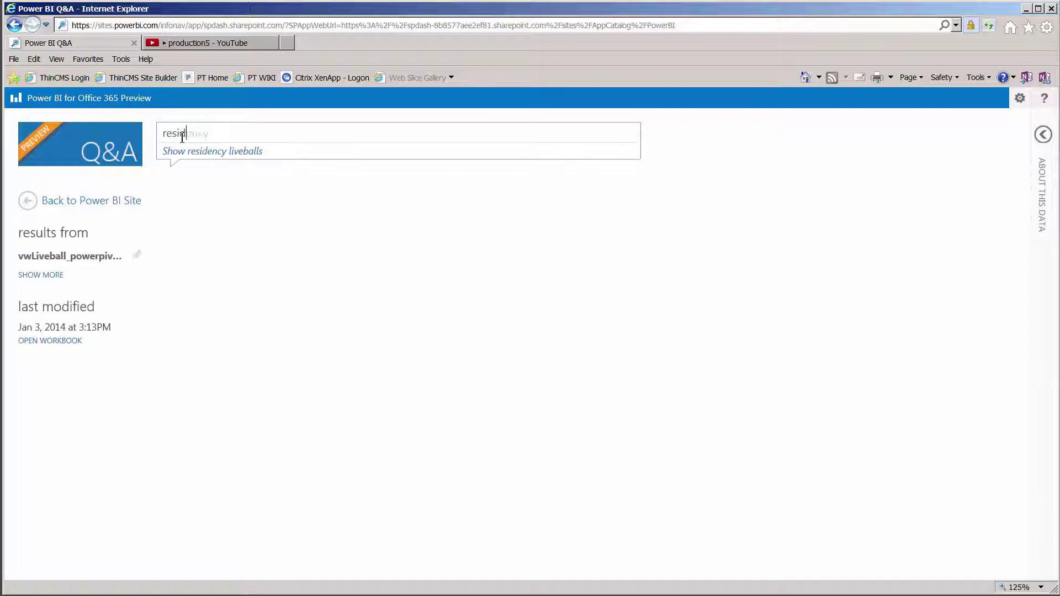
text(ent population by city)
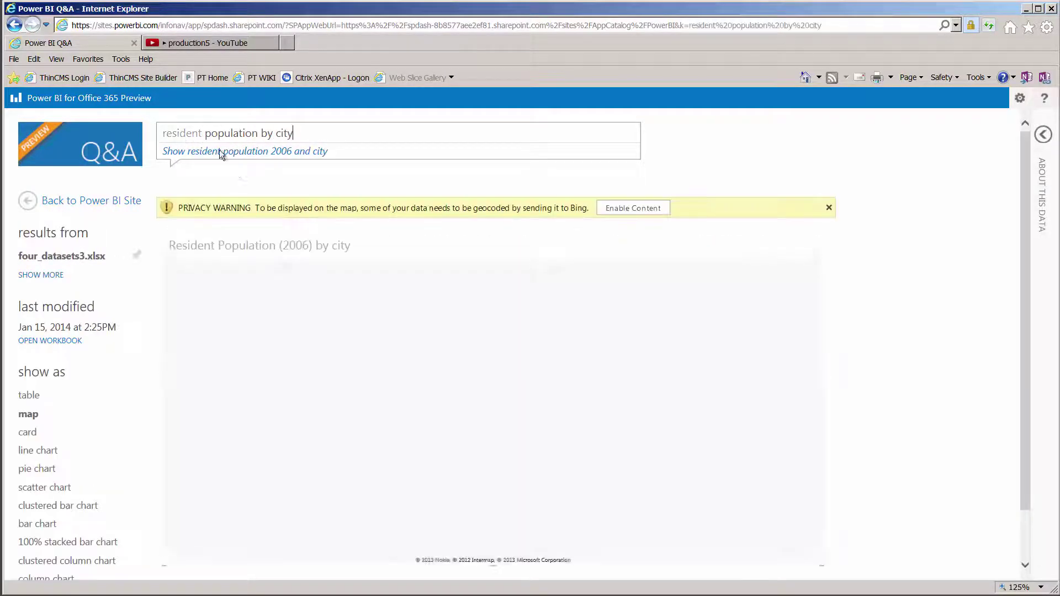
click(632, 211)
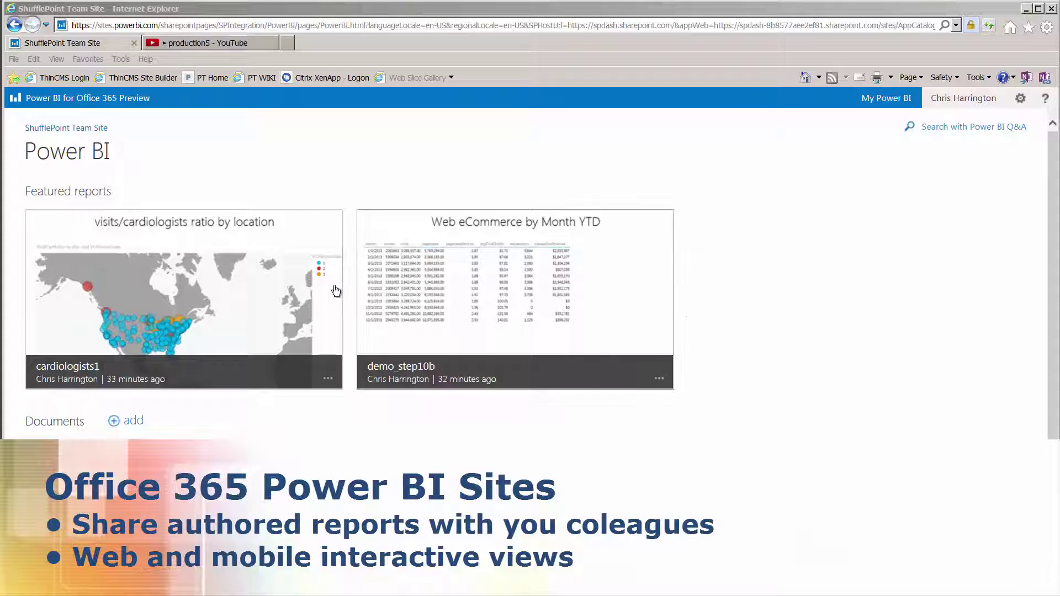
Step: Open the featured cardiologists1 report and inspect a city bubble in the Dakotas on the visits/cardiologists ratio map, zoomed to the United States
click(268, 303)
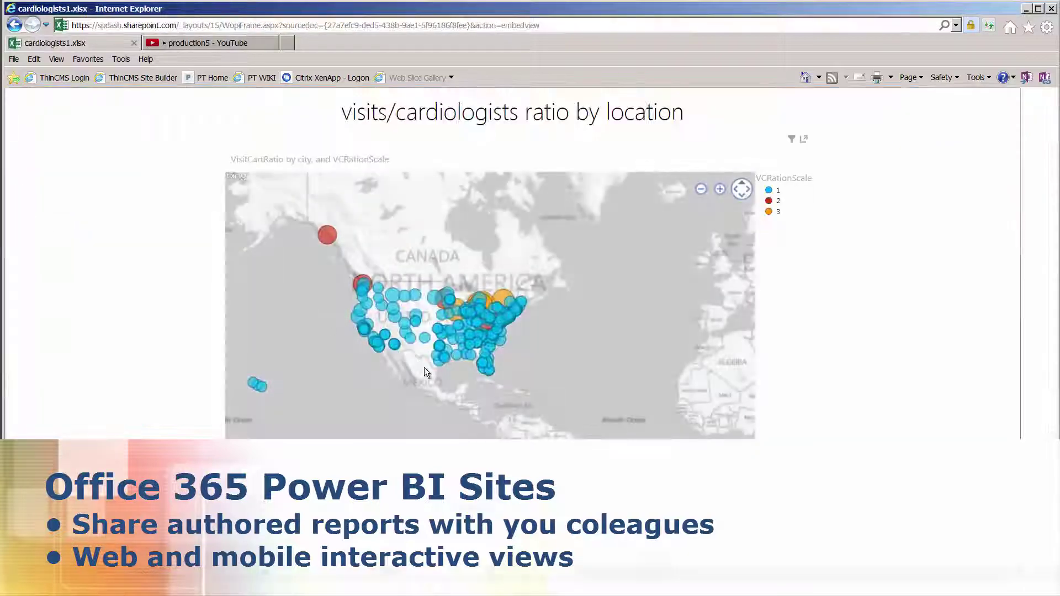
scroll(542, 392, up, 2)
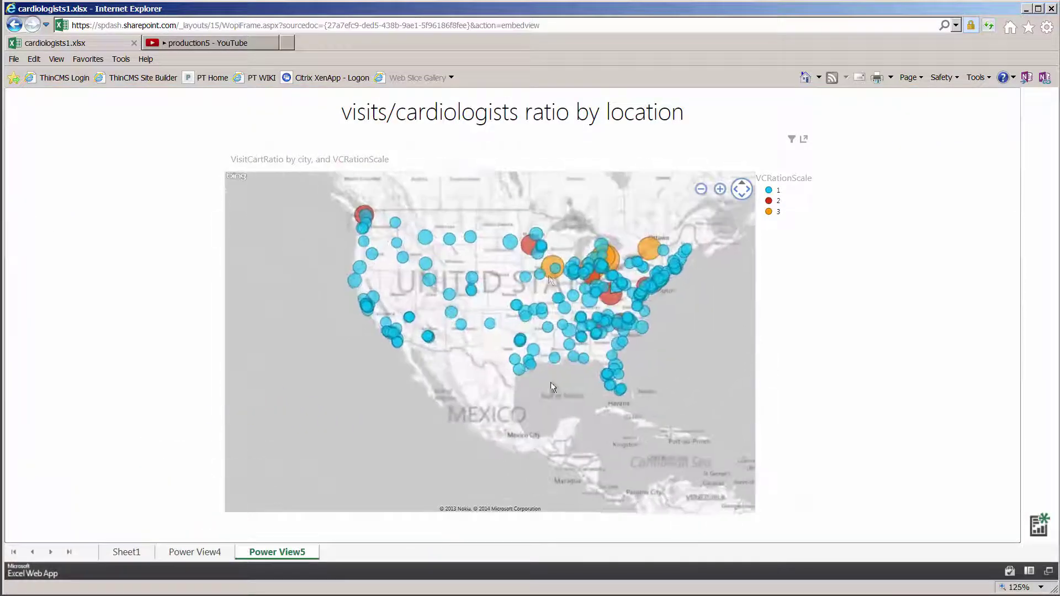
mouse_move(524, 244)
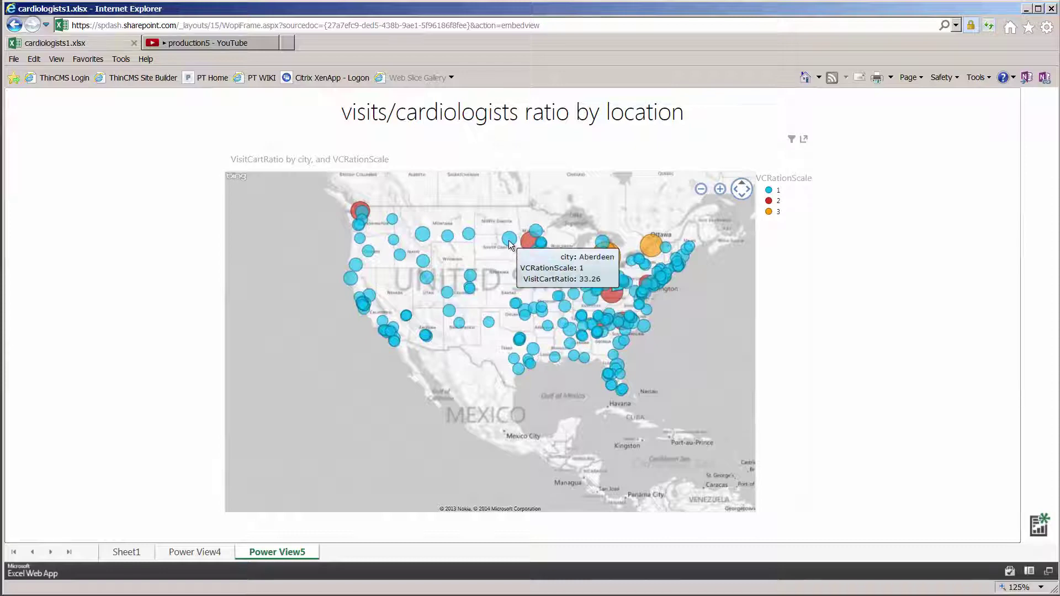
Step: View the Power View4 tables in the cardiologists1 report and return to the Power BI site
click(210, 557)
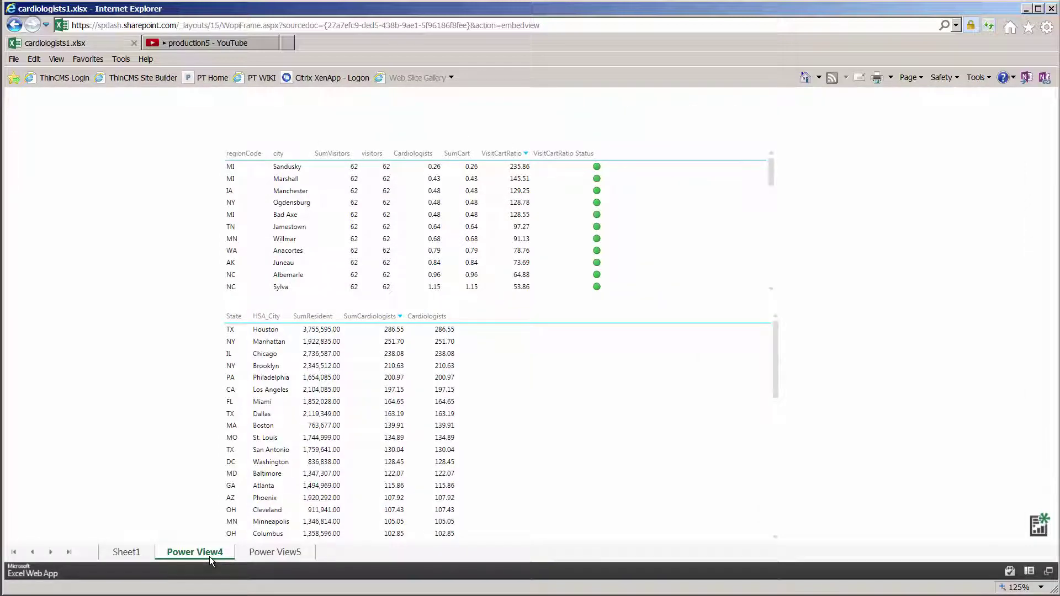
click(14, 27)
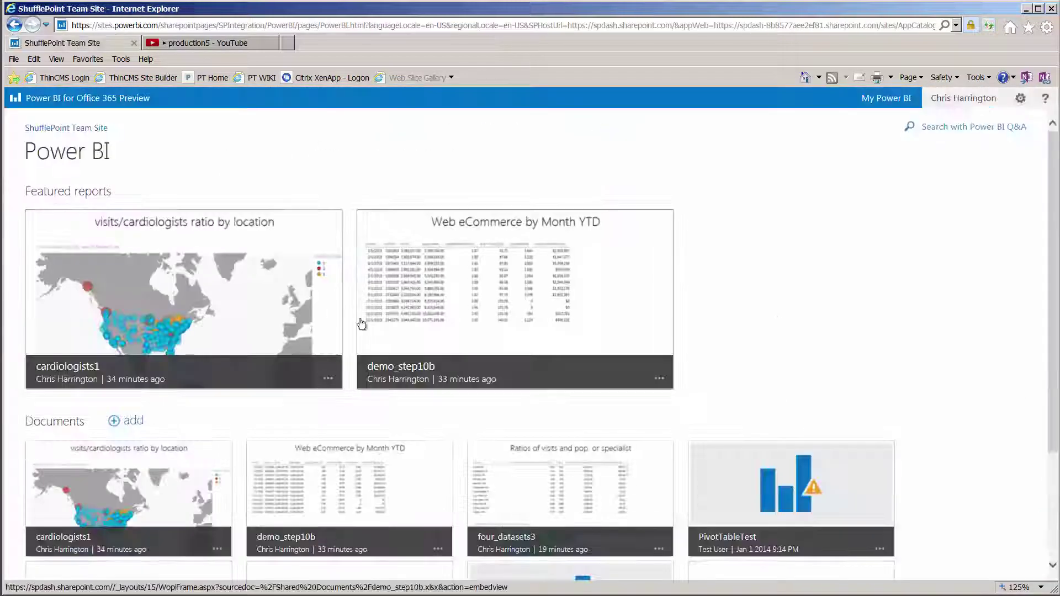
Step: Open the featured demo_step10b report, sort its monthly eCommerce table by transactionRevenue in descending order, and return to the Power BI site
click(488, 345)
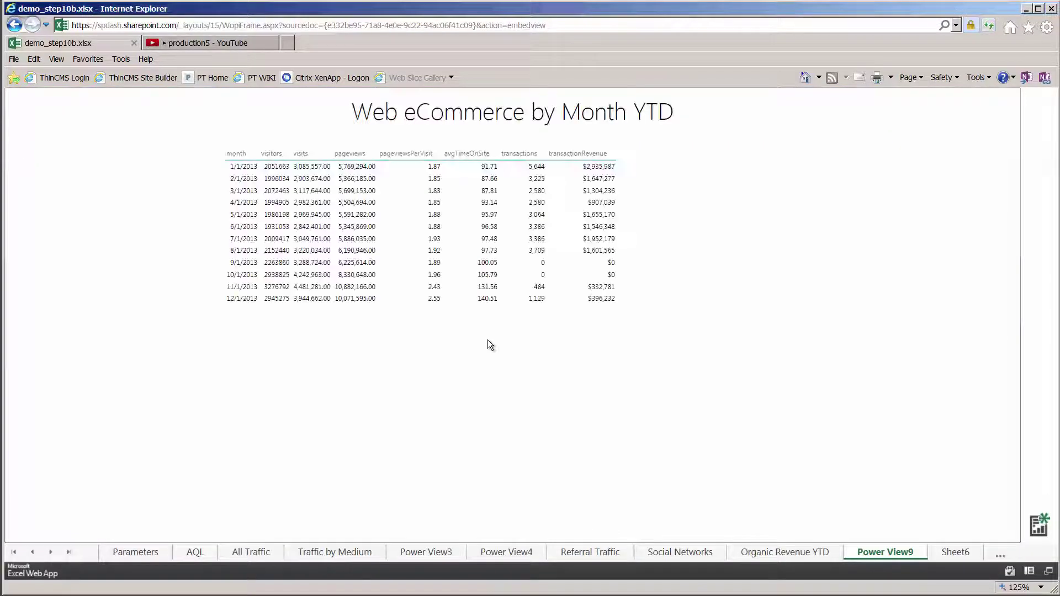
click(612, 158)
click(612, 158)
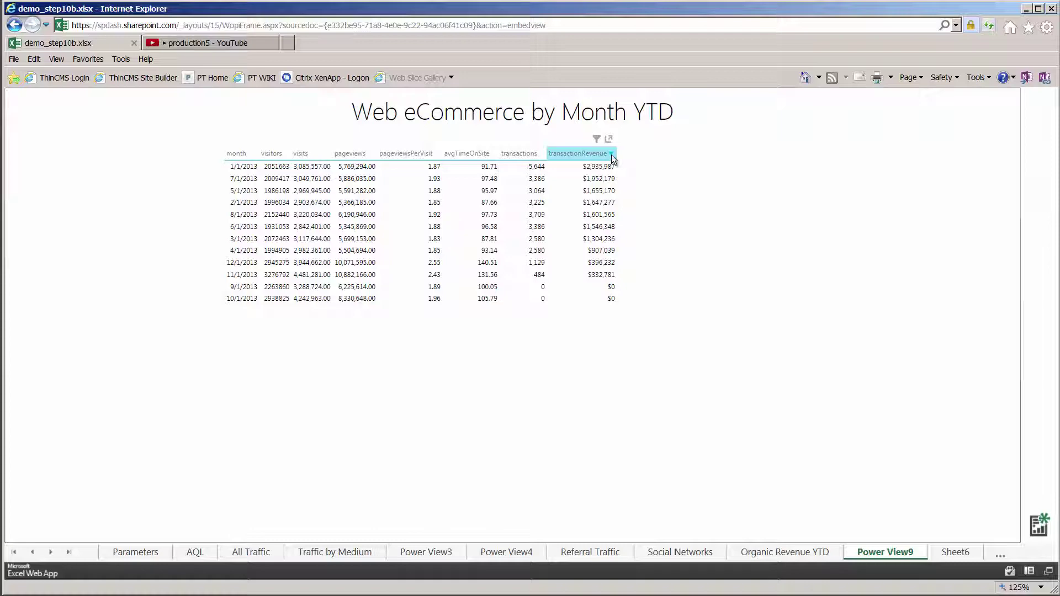
click(506, 553)
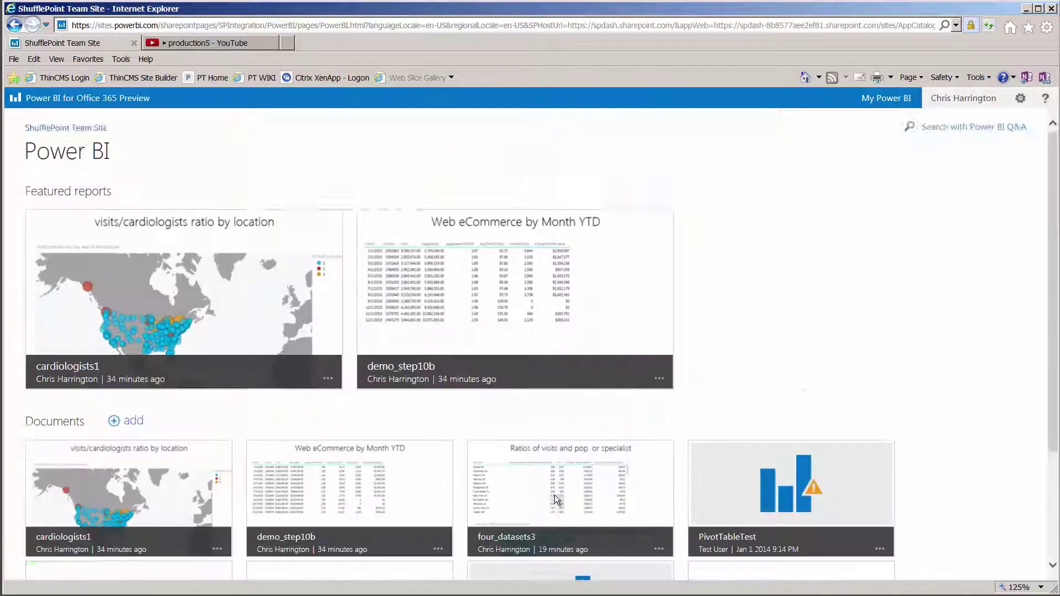
Step: Open the four_datasets3 document, view its Liveball Campaign Results charts on Power View4, and leave the report
scroll(556, 497, down, 3)
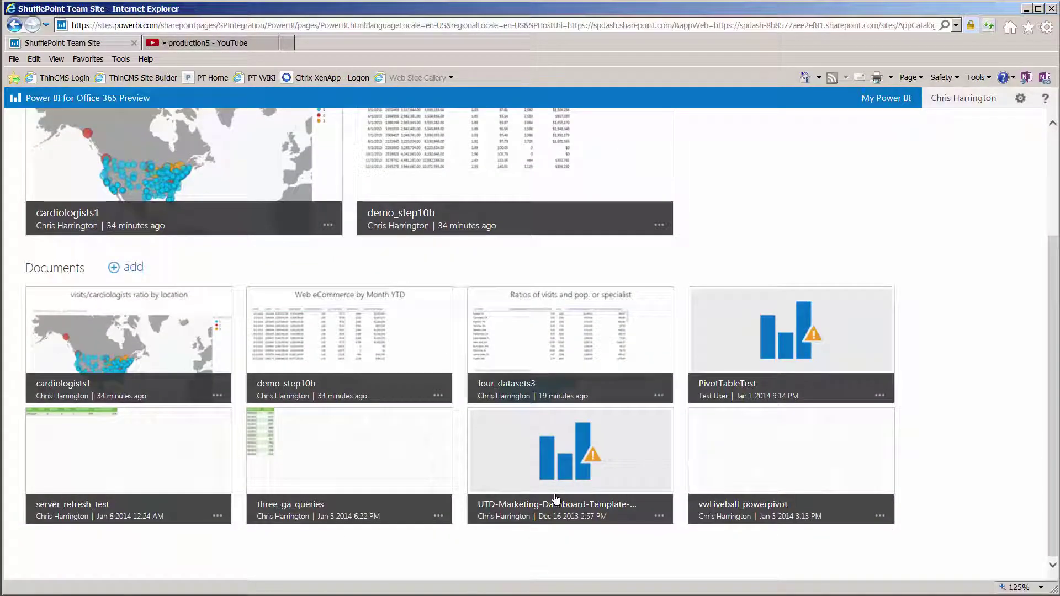
click(522, 354)
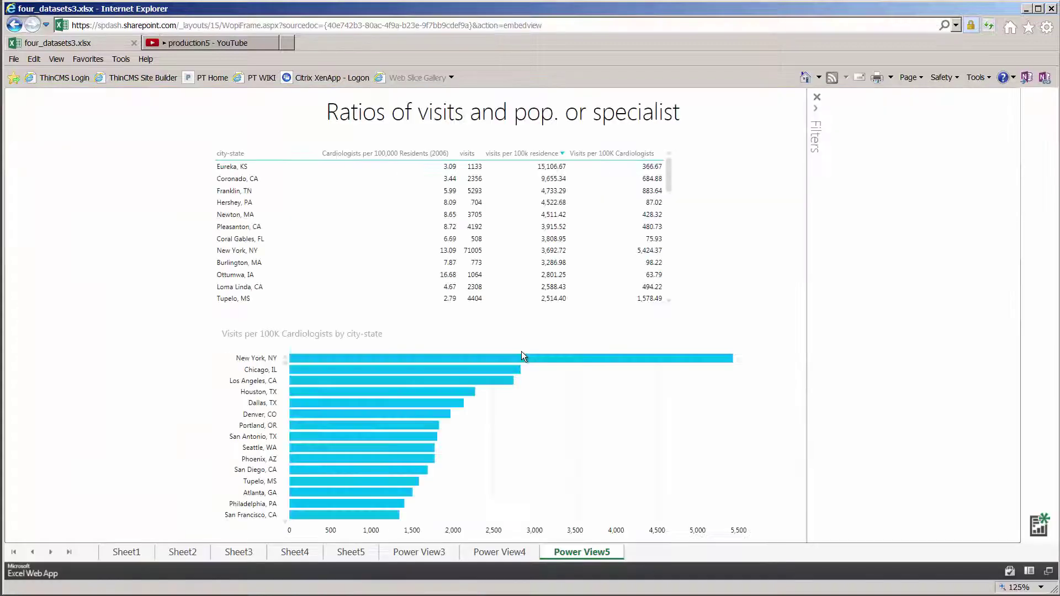
click(503, 550)
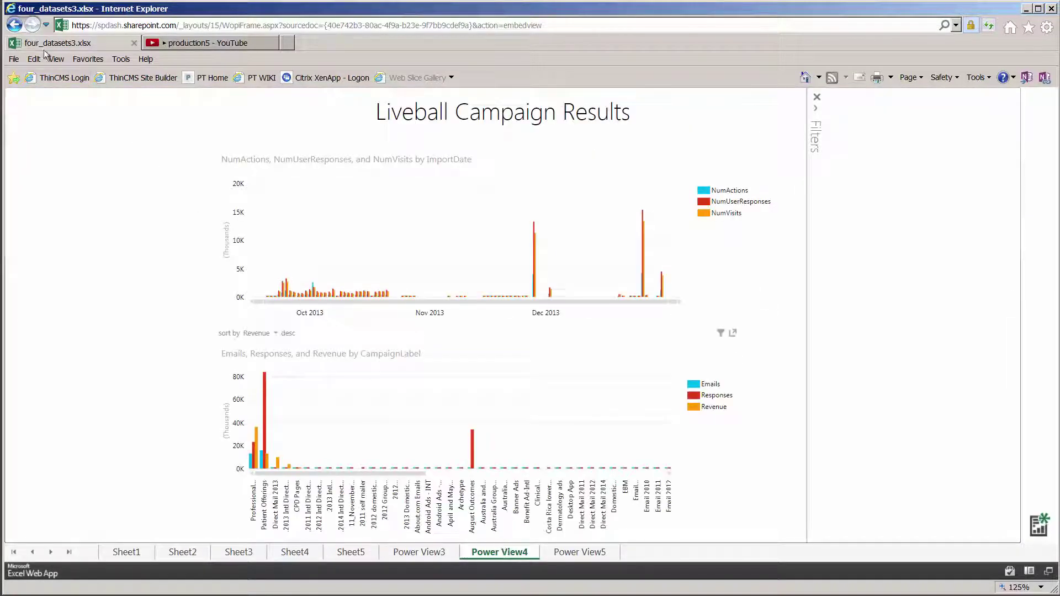
click(15, 25)
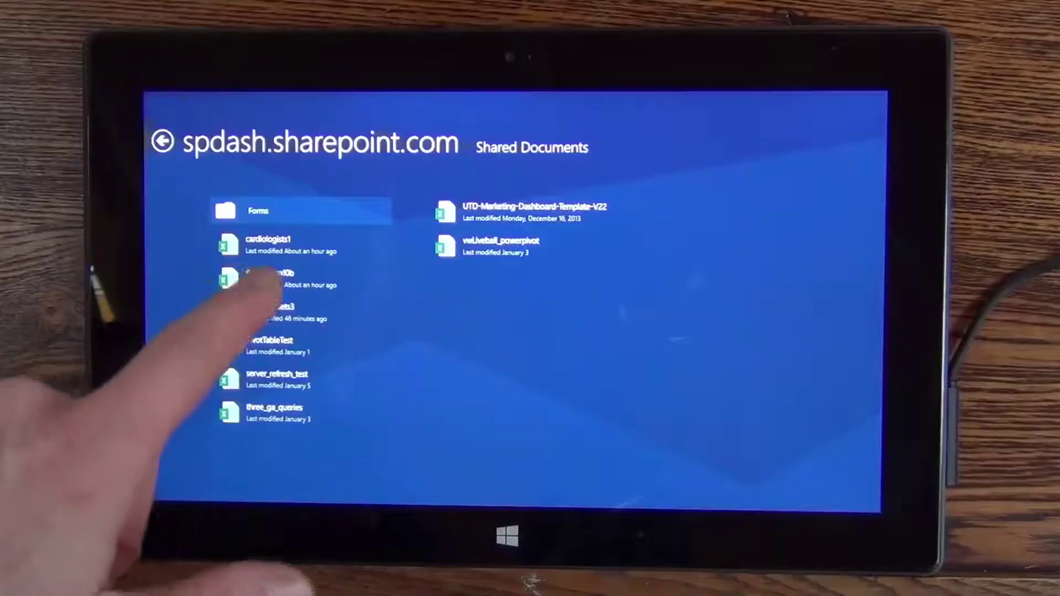
click(265, 275)
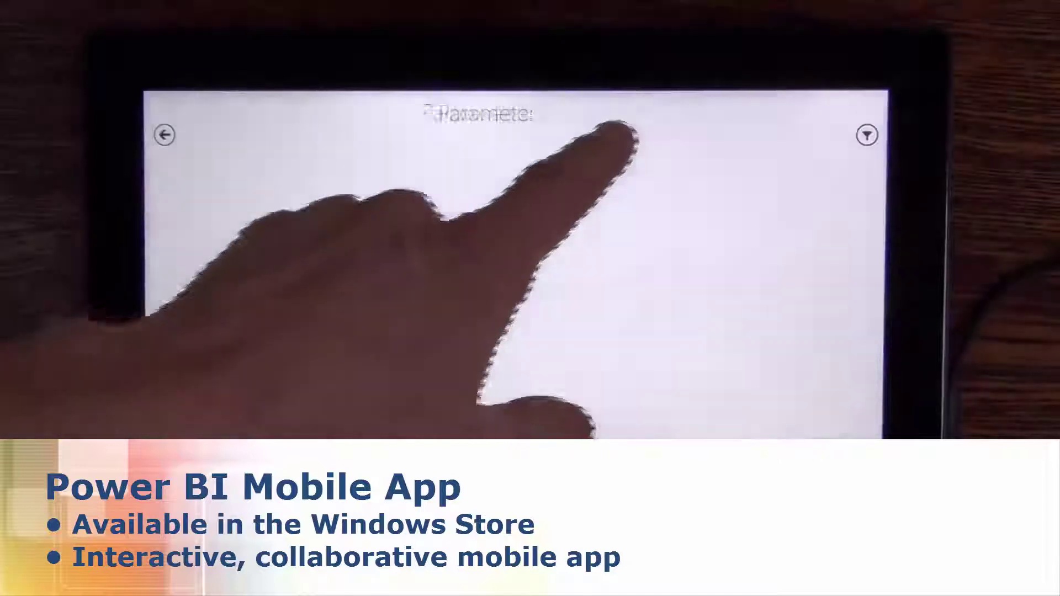
click(477, 122)
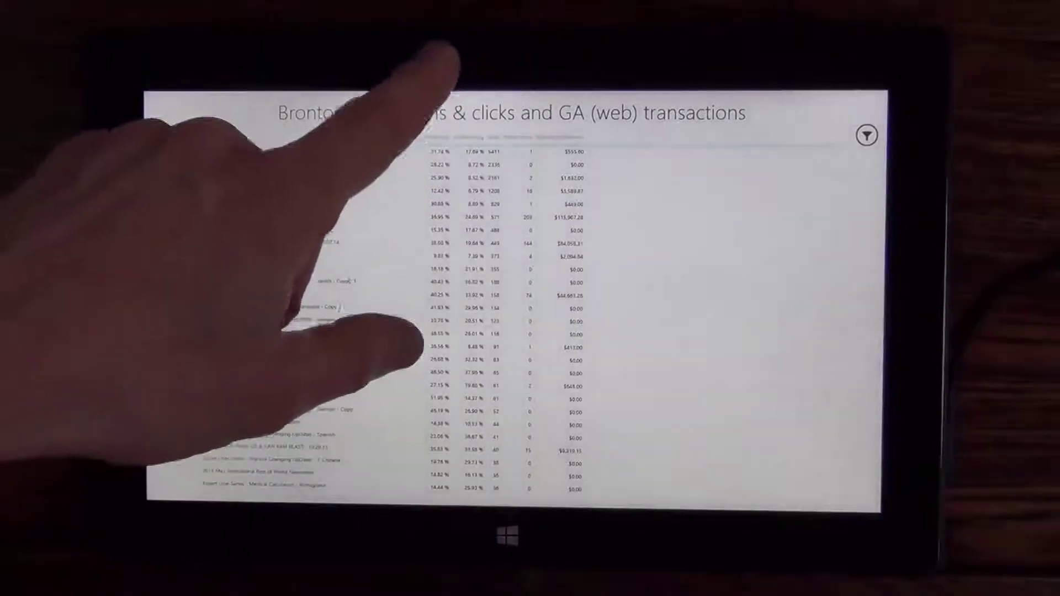
drag(458, 279, 450, 343)
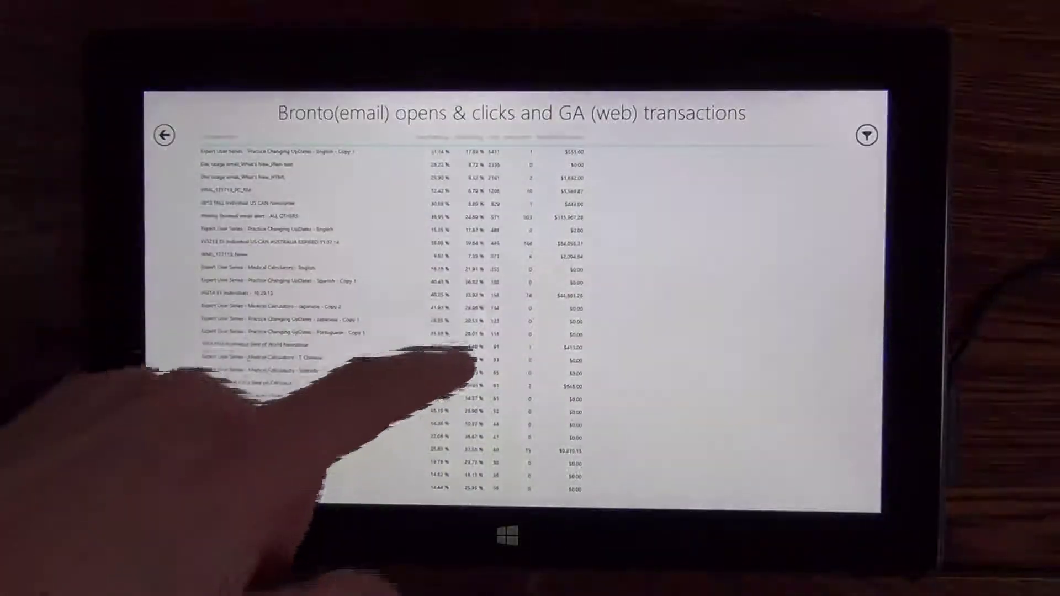
drag(575, 94, 571, 135)
click(577, 132)
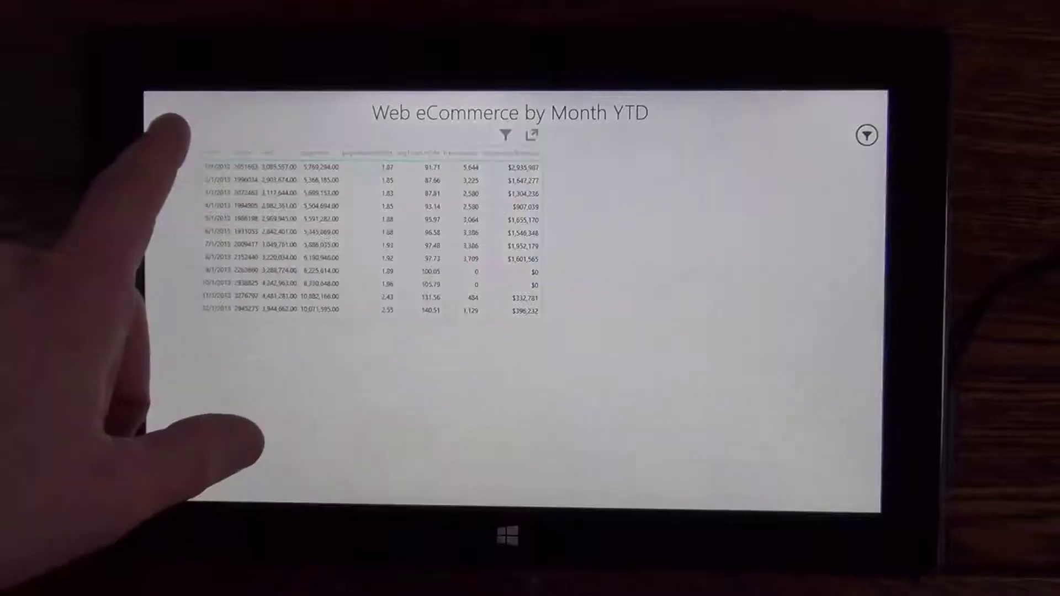
click(164, 136)
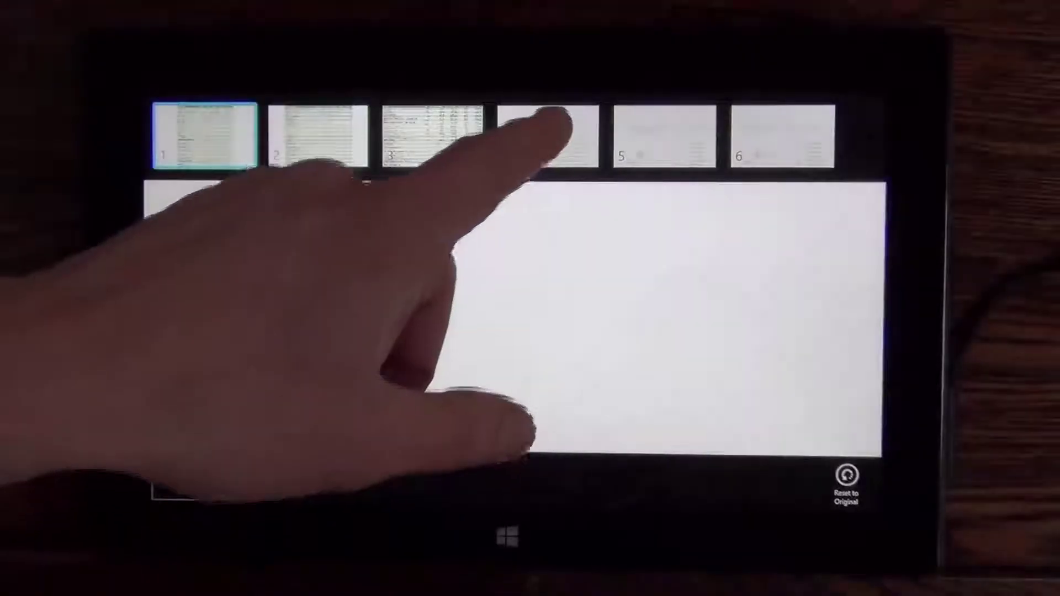
click(549, 132)
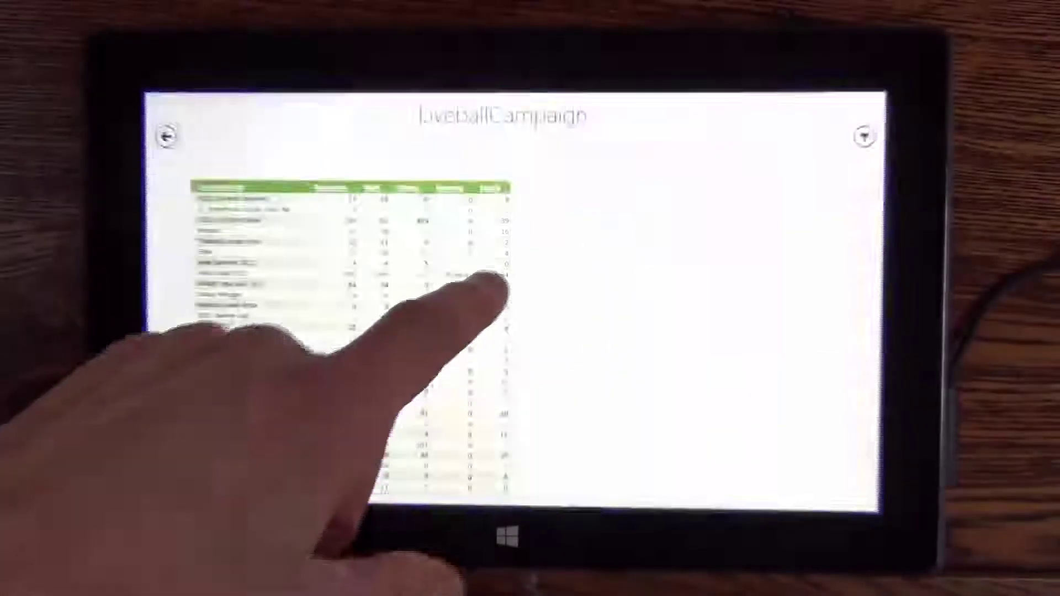
drag(585, 94, 591, 144)
click(665, 139)
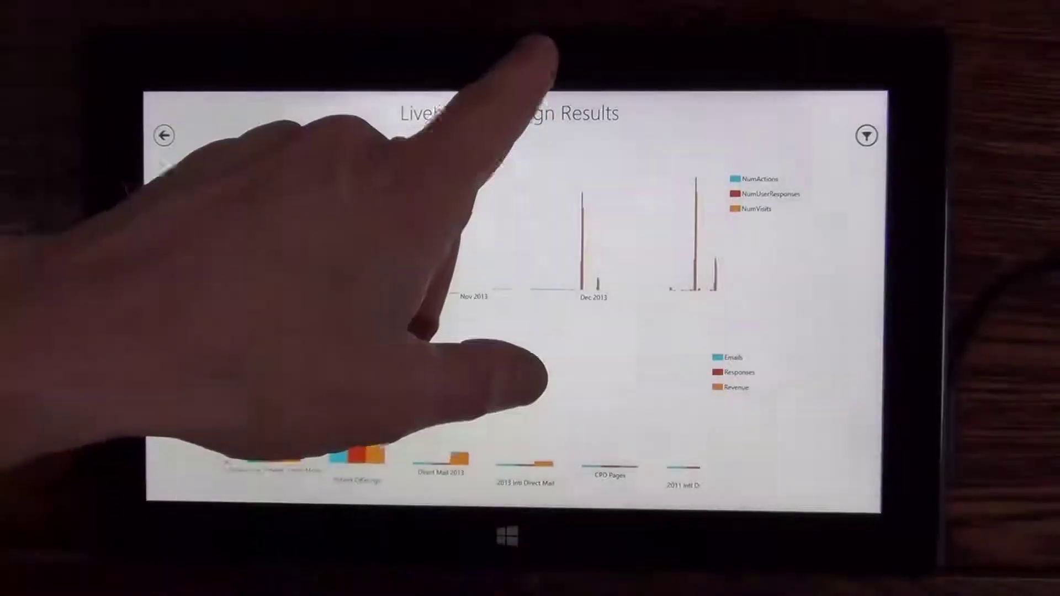